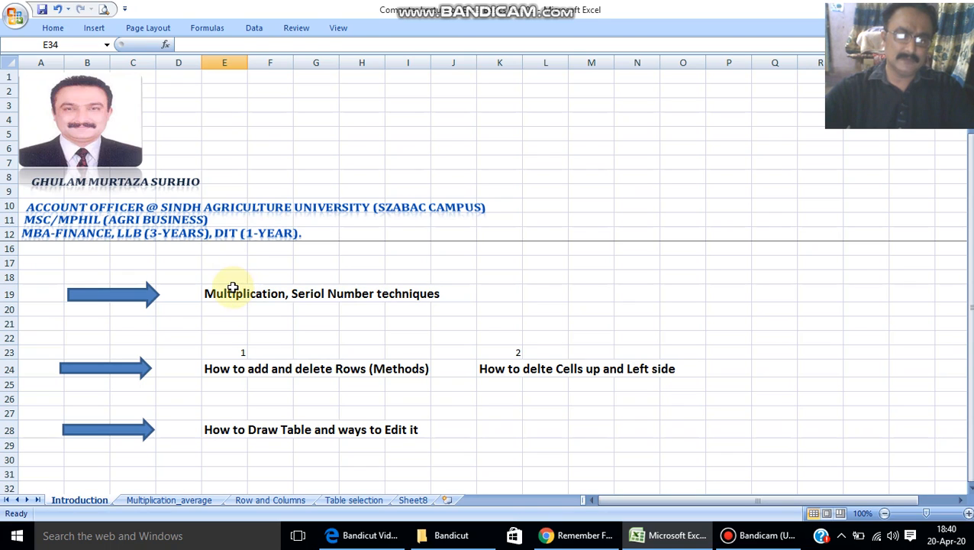
Step: Look over the lesson topics listed on the Introduction sheet, returning to the multiplication and serial number topic
click(230, 289)
key(Down)
key(Down)
key(Down)
key(Down)
key(Down)
key(Down)
key(Down)
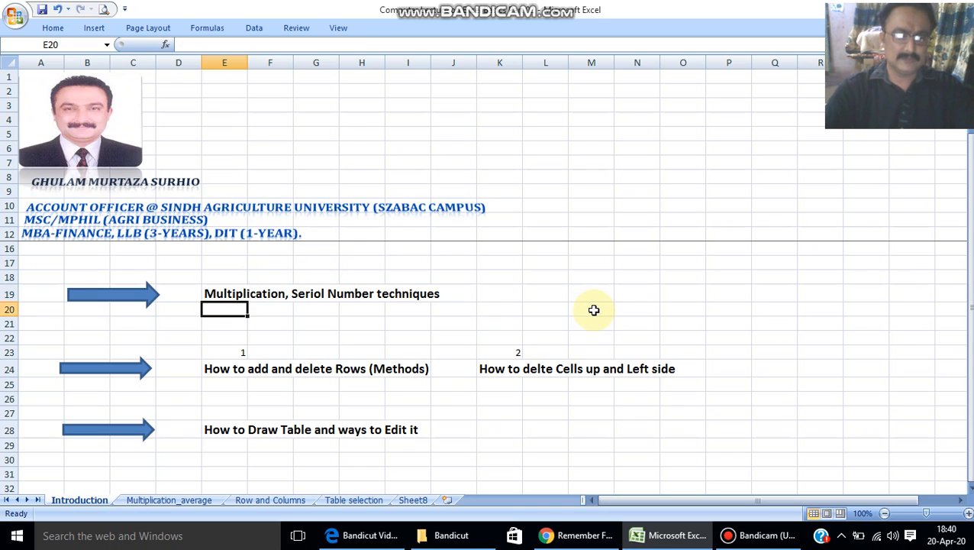
key(Down)
key(Up)
key(Up)
key(Up)
key(Up)
key(Up)
key(Up)
key(Up)
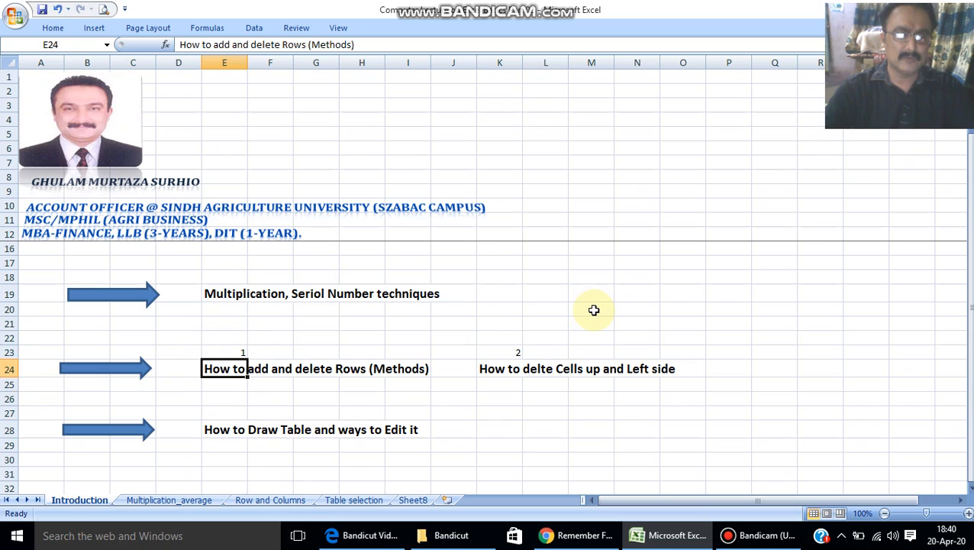
key(Up)
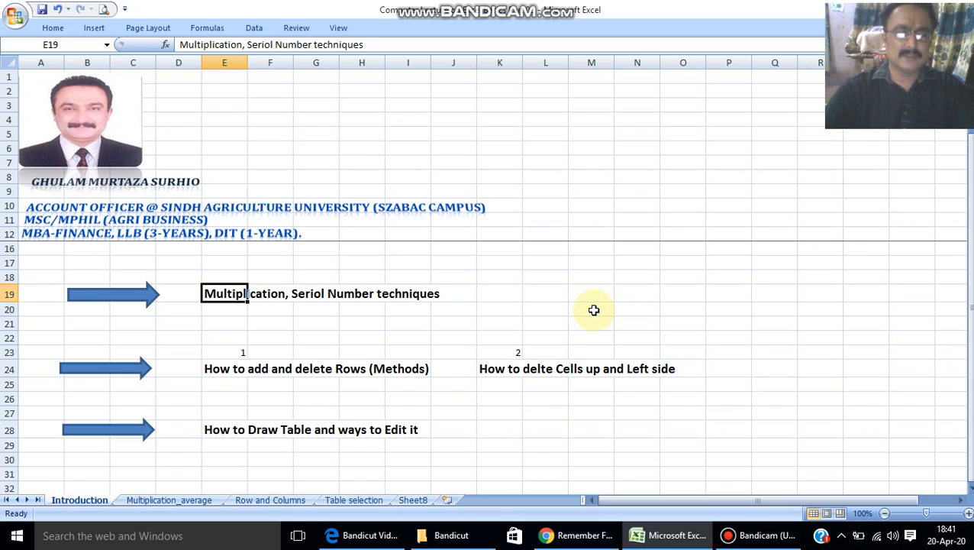
key(Right)
key(Right)
key(Left)
key(Left)
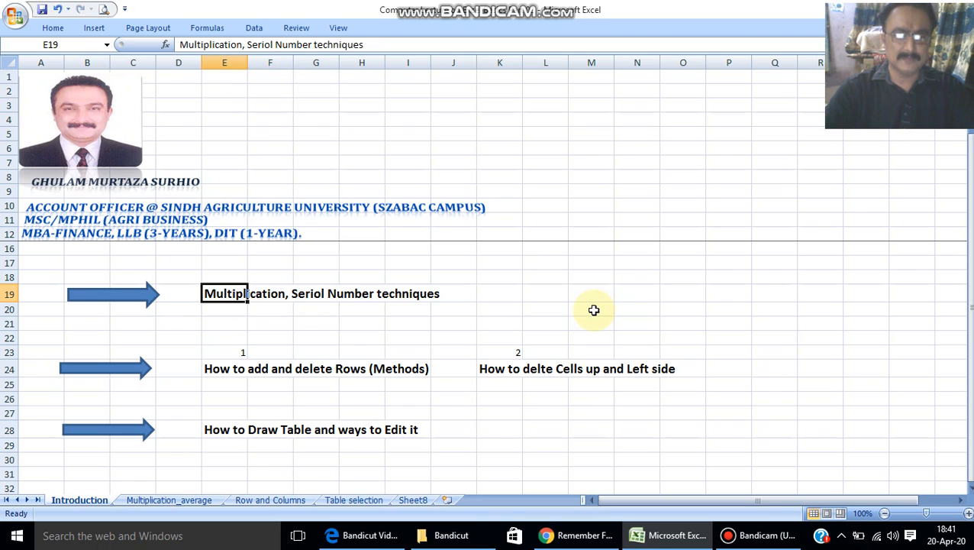
key(Right)
key(Left)
key(Left)
key(Right)
key(Right)
key(Left)
key(Right)
key(Right)
key(Left)
key(Left)
key(Right)
key(Right)
key(Right)
key(Right)
key(Left)
key(Left)
key(Left)
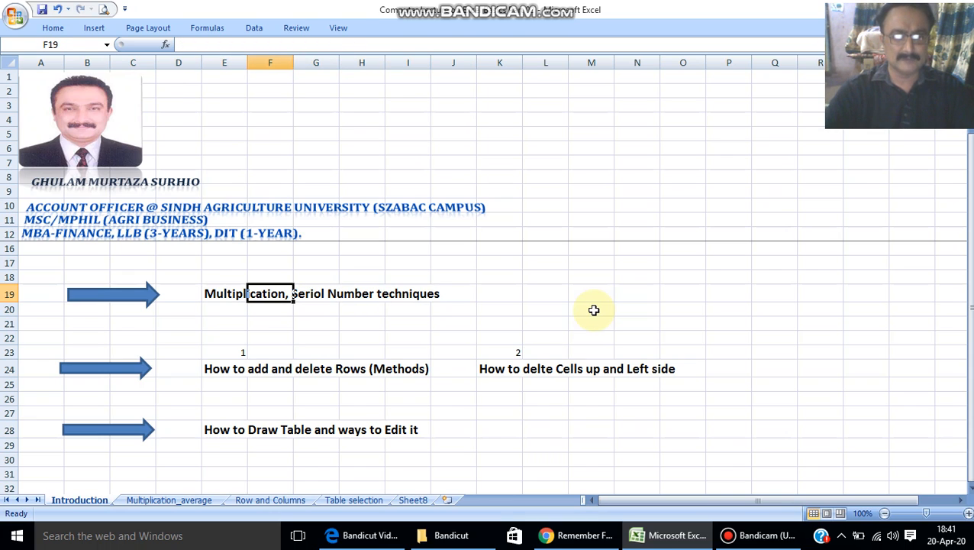
Step: Open the Multiplication_average sheet and examine the Marks Sheet Example table at a larger zoom
click(197, 500)
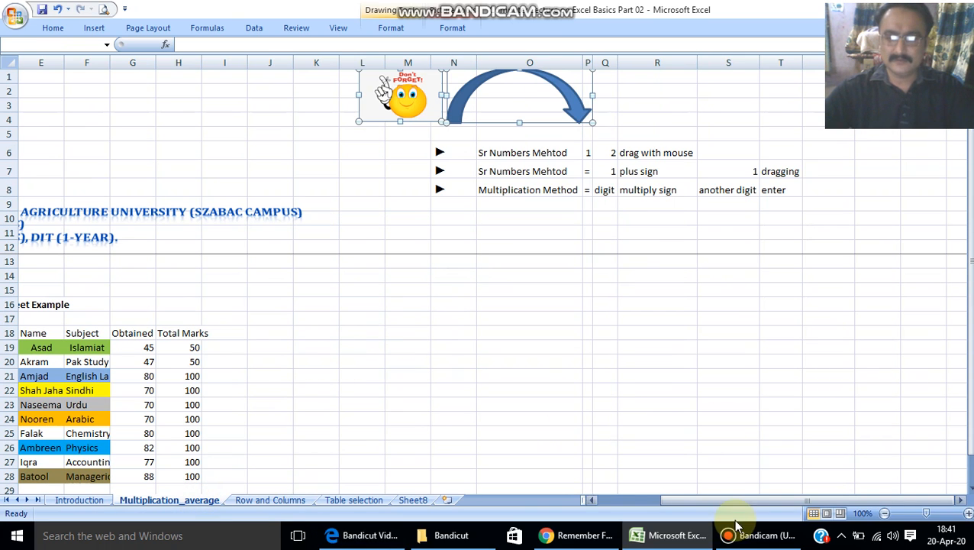
drag(732, 497, 641, 491)
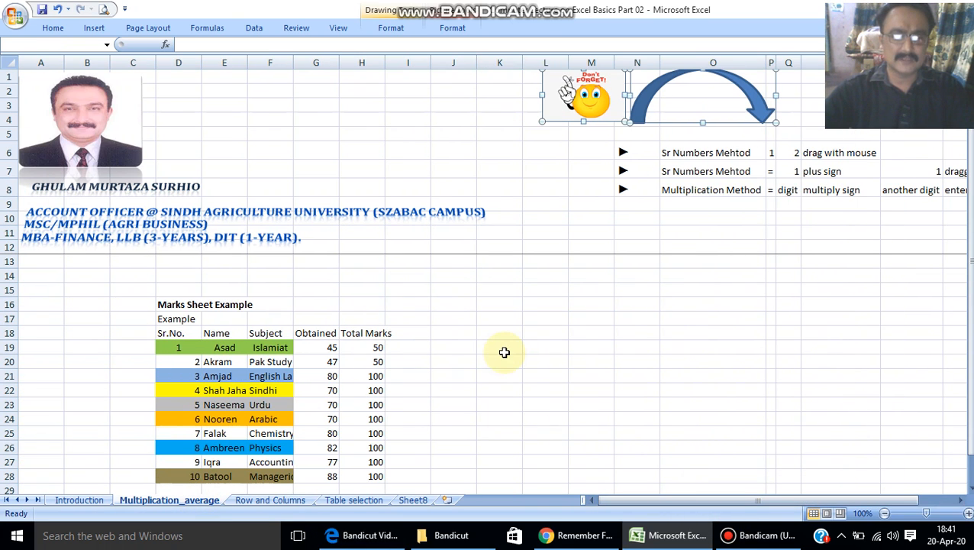
scroll(504, 352, up, 2)
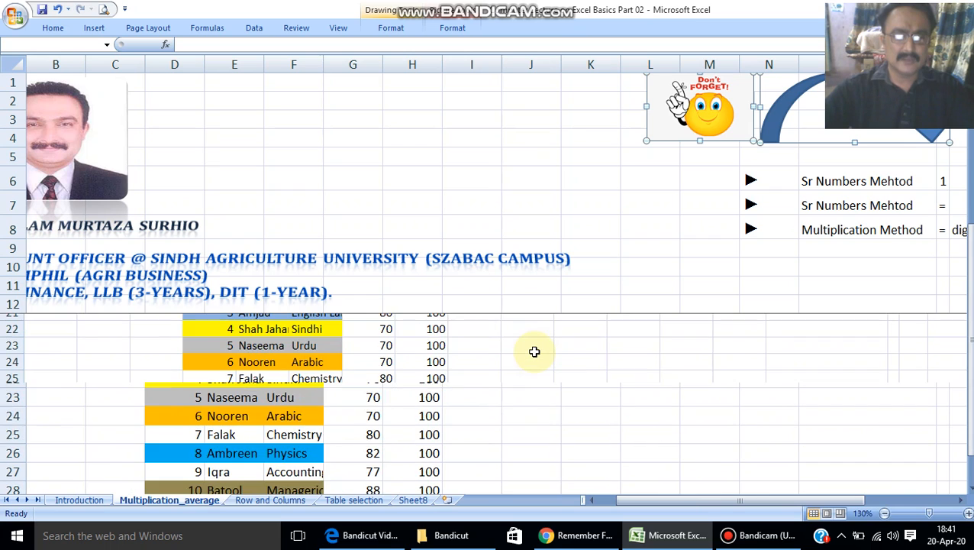
click(329, 432)
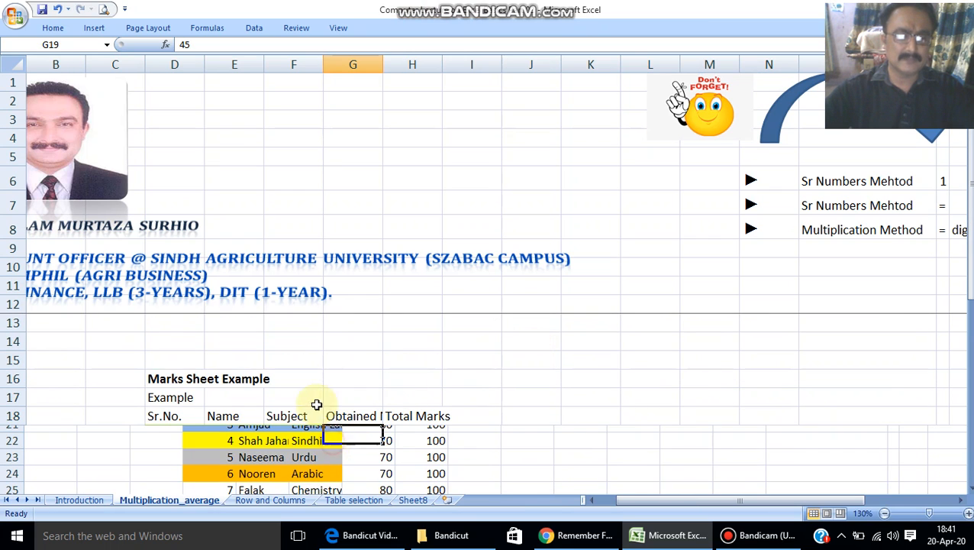
scroll(336, 380, down, 1)
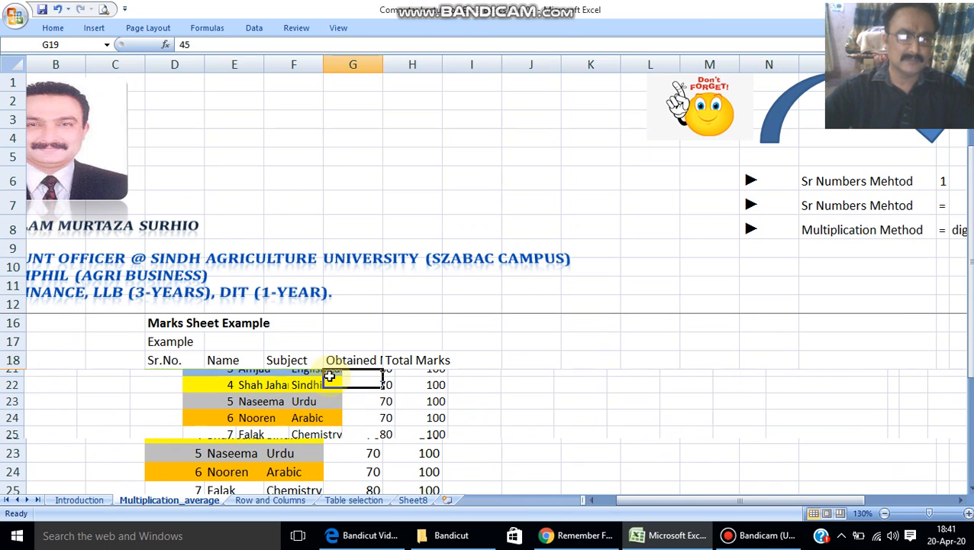
click(250, 359)
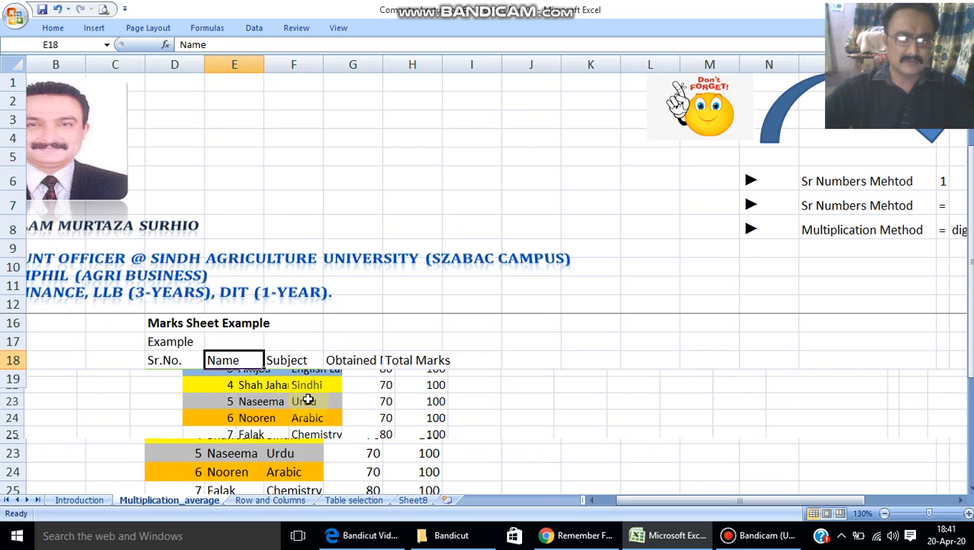
scroll(309, 397, down, 3)
scroll(309, 398, up, 3)
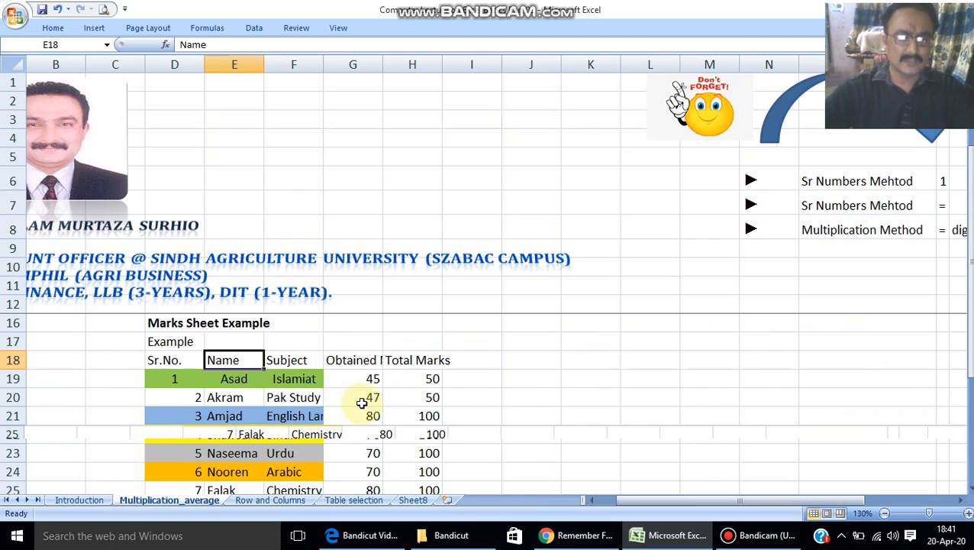
scroll(356, 402, down, 2)
scroll(355, 402, up, 2)
scroll(353, 403, up, 1)
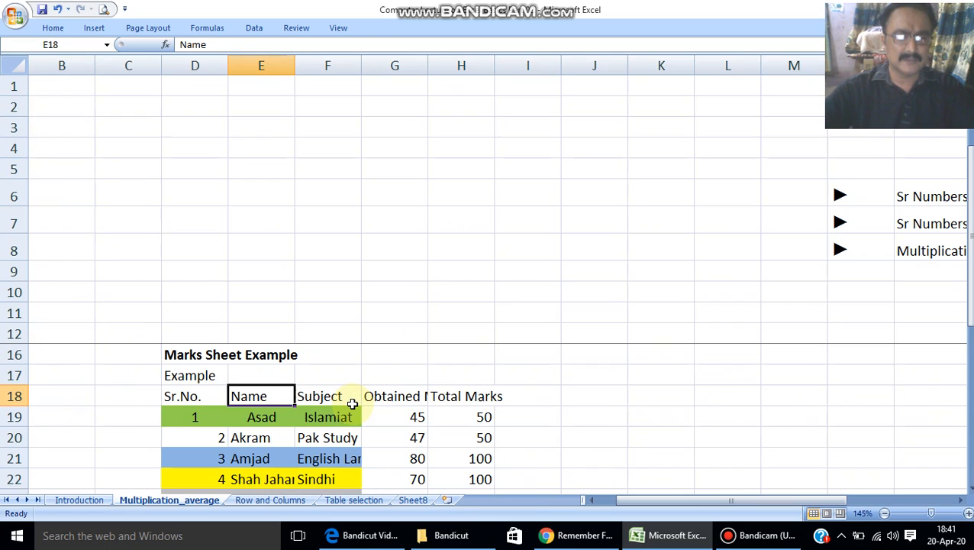
scroll(548, 380, down, 1)
scroll(548, 380, up, 1)
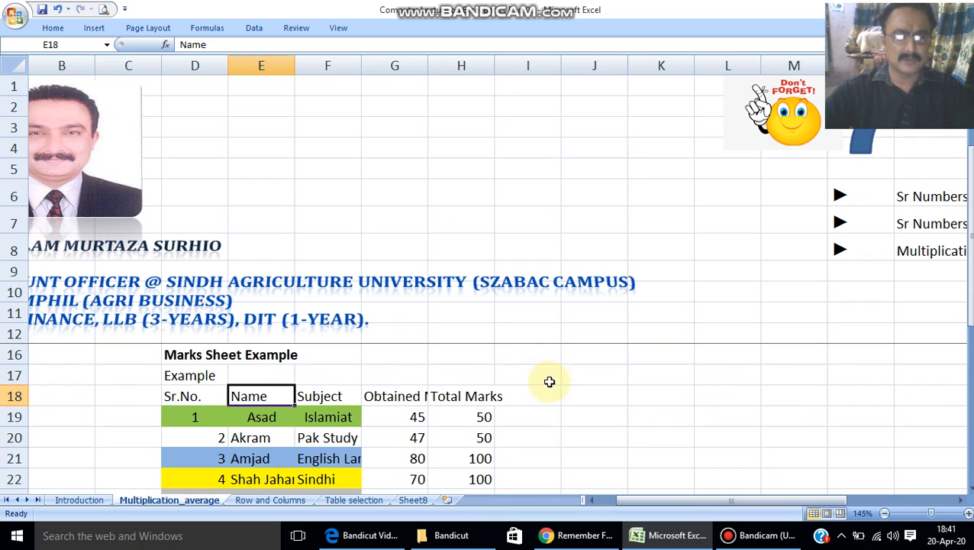
Step: Auto-fit the widths of the Obtained Marks and Total Marks columns in the marks table
click(206, 387)
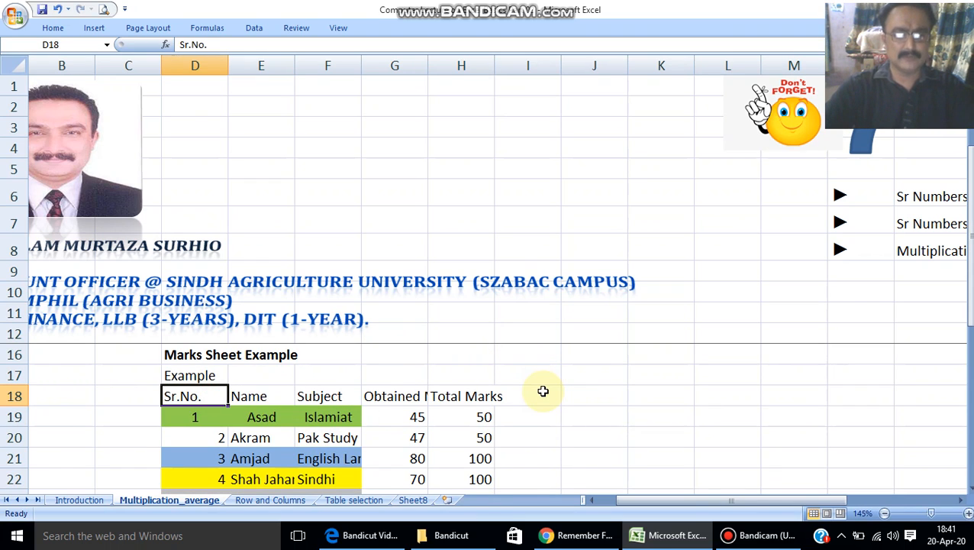
key(Right)
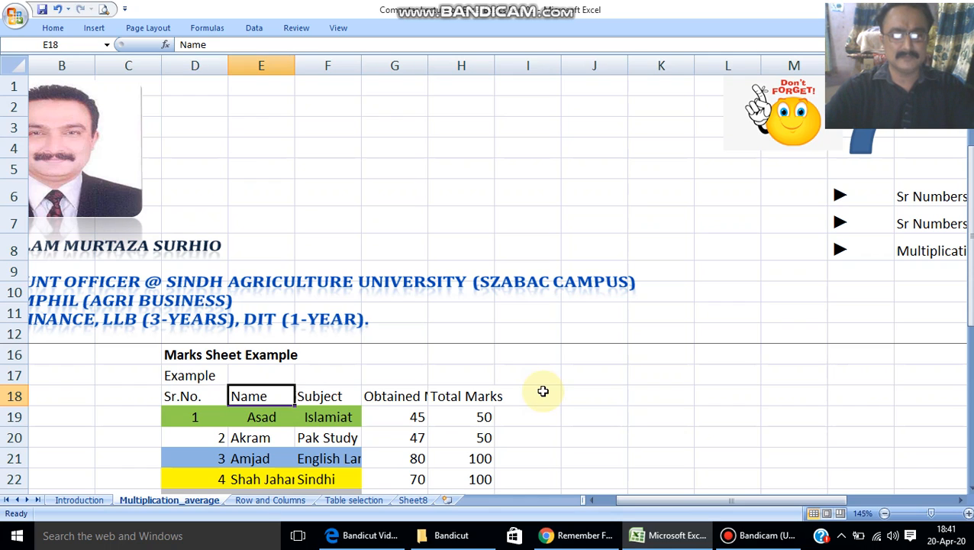
key(Right)
key(Right)
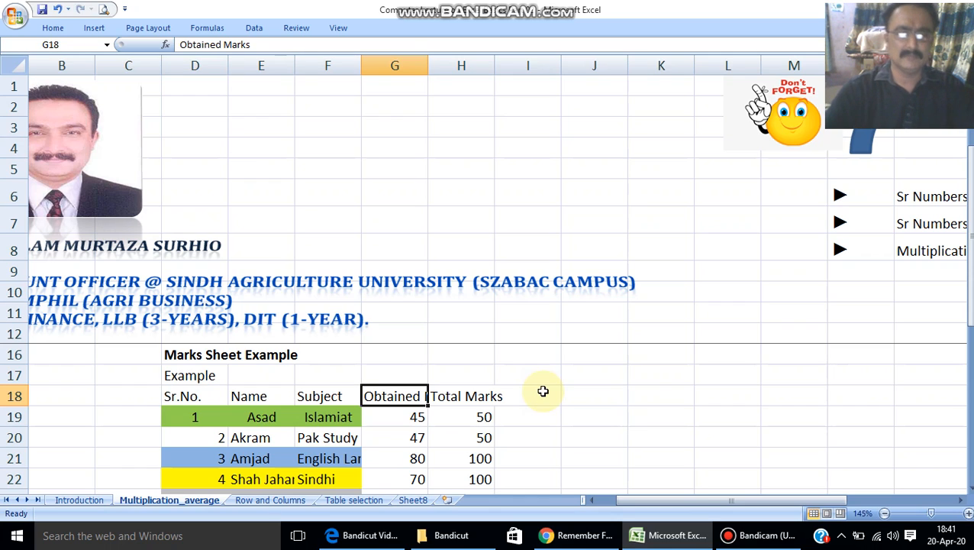
double_click(424, 65)
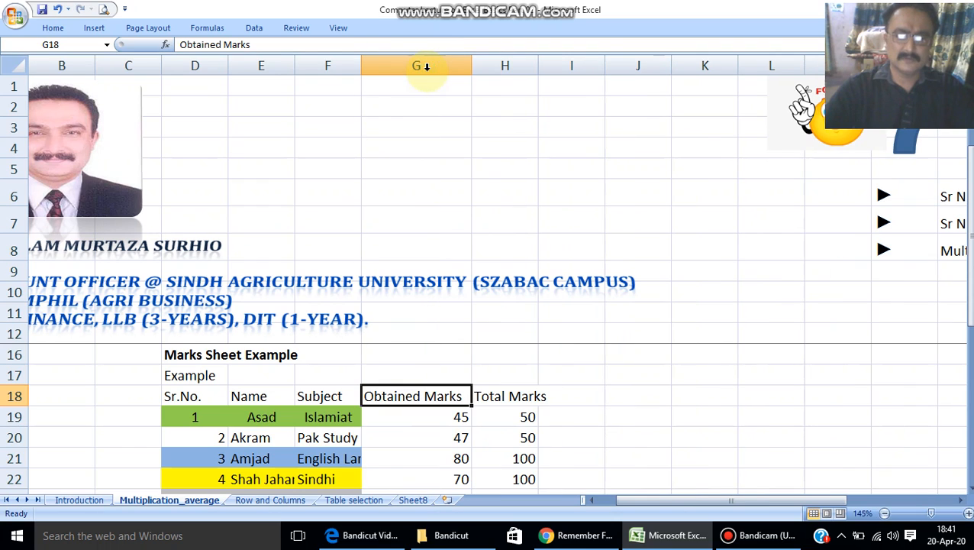
click(500, 394)
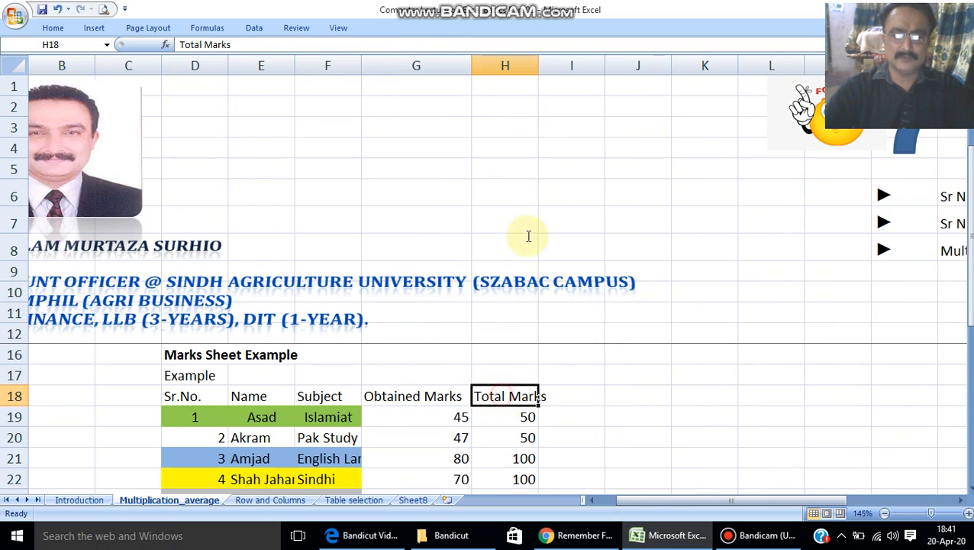
double_click(537, 67)
click(339, 389)
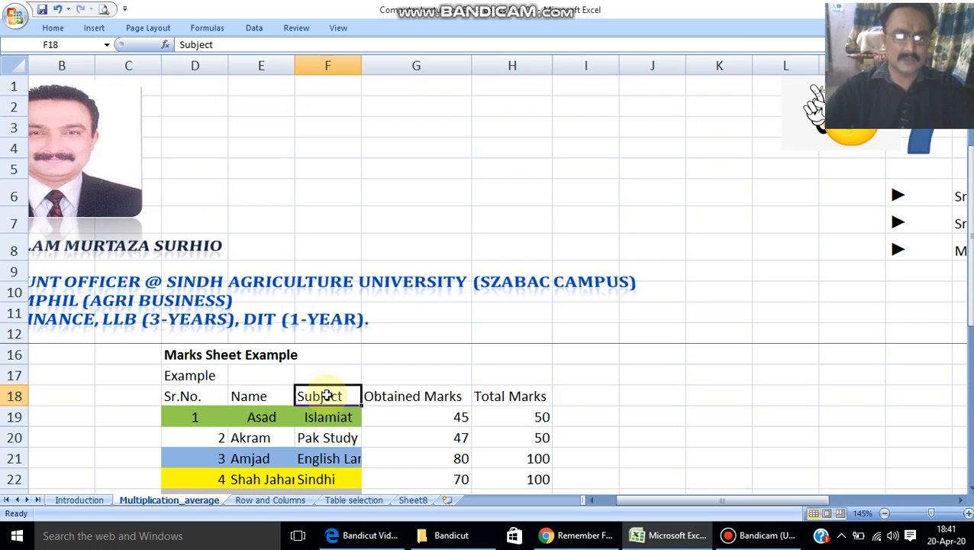
Step: Recheck the first topic on the Introduction sheet and examine the Sr.No. column on the Multiplication_average sheet
click(79, 501)
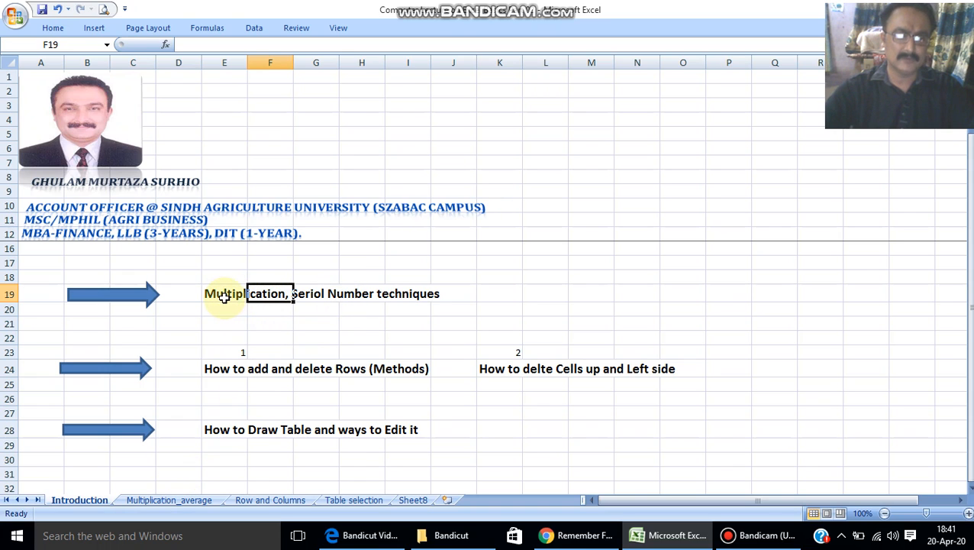
click(169, 500)
click(191, 397)
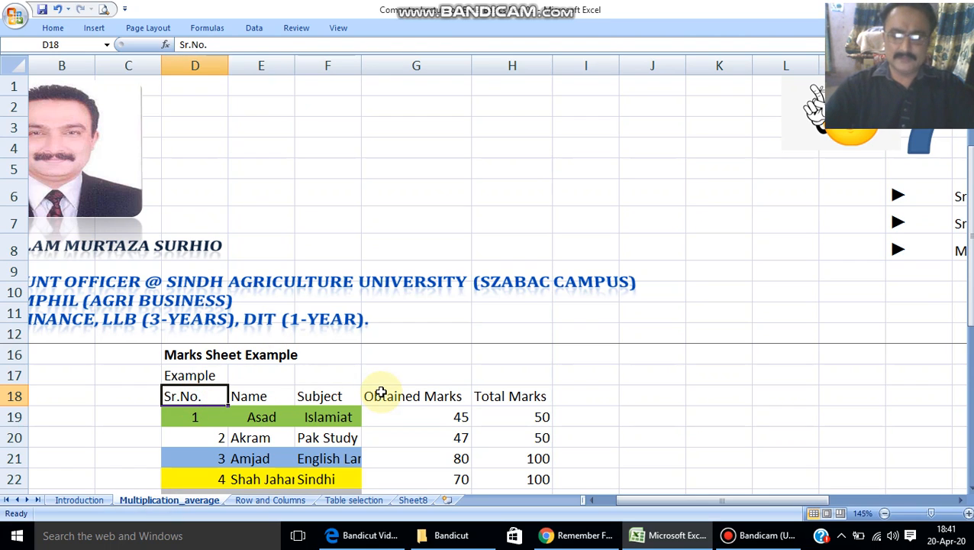
key(Down)
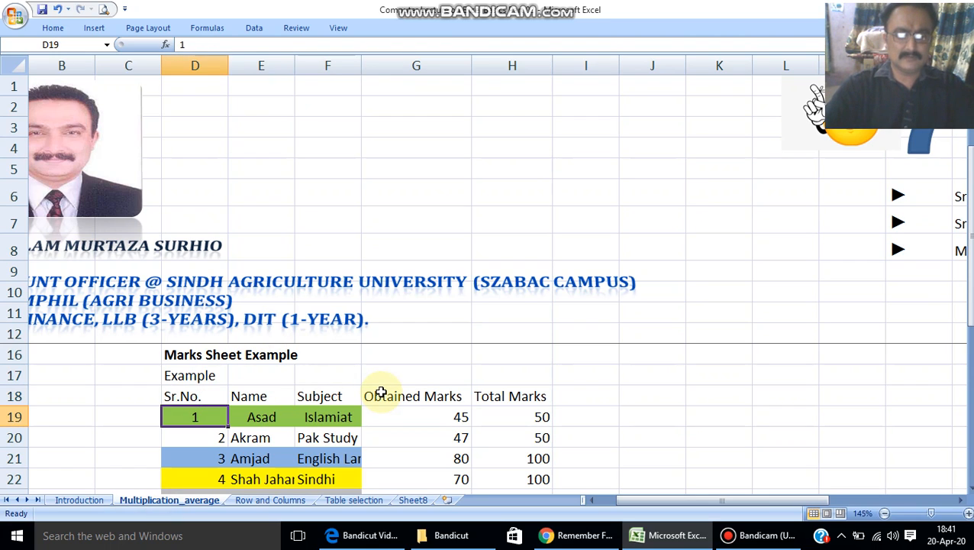
key(Down)
key(Down)
key(Down)
key(Down)
key(Down)
key(Down)
key(Down)
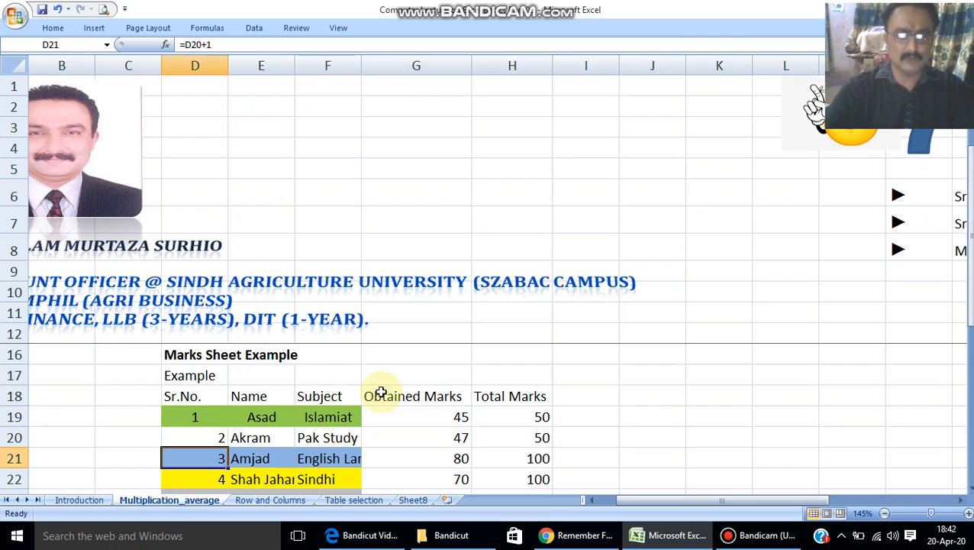
Step: Clear the serial numbers below the first one, in cells D20 to D28 of the marks table
key(Up)
key(ctrl+Up)
key(Down)
key(Down)
key(Down)
key(Down)
key(ctrl+shift+Down)
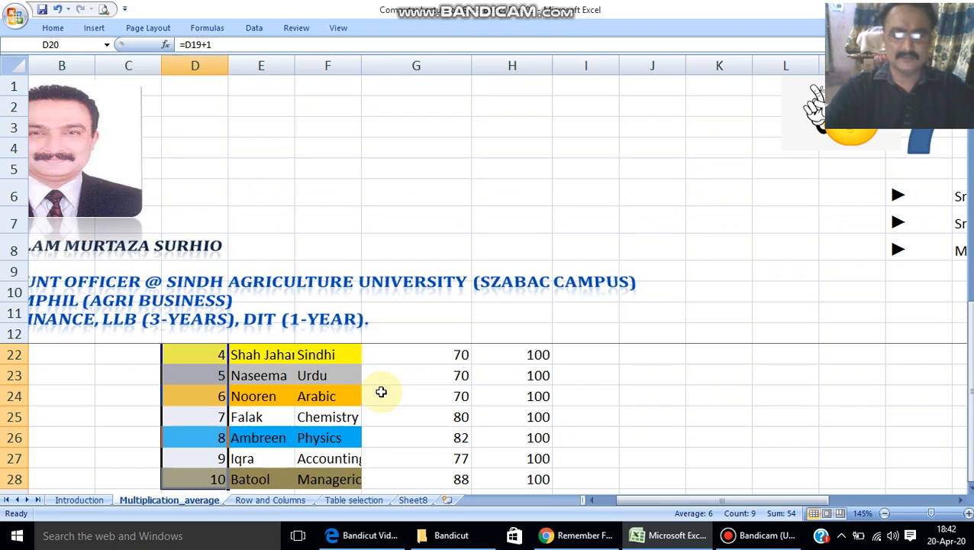
key(Delete)
key(Down)
key(Up)
key(Up)
key(Up)
key(Down)
key(Down)
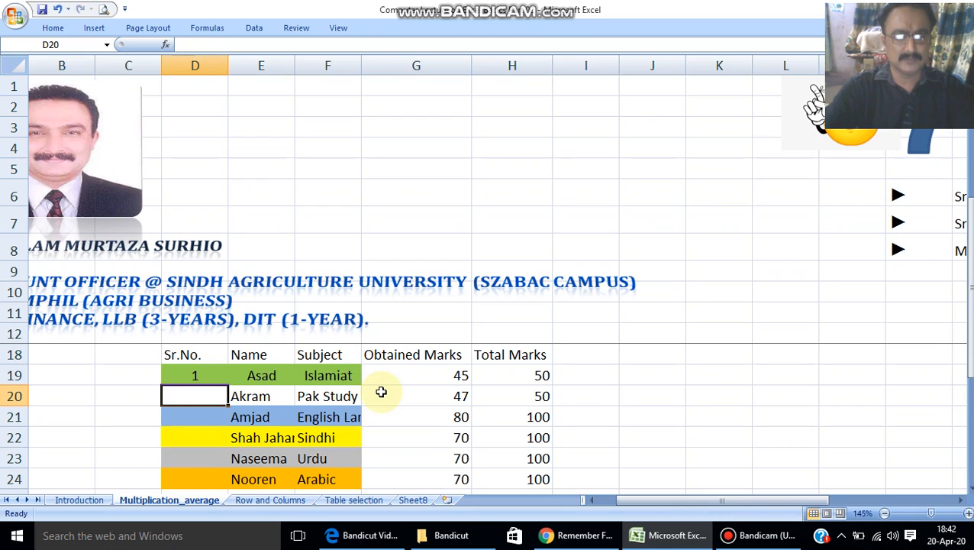
key(Right)
key(Left)
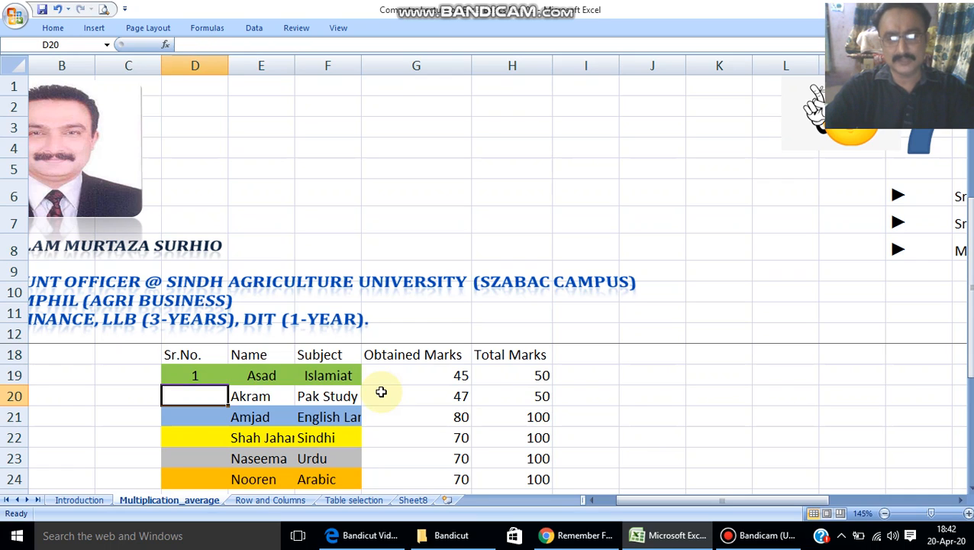
key(Right)
key(Left)
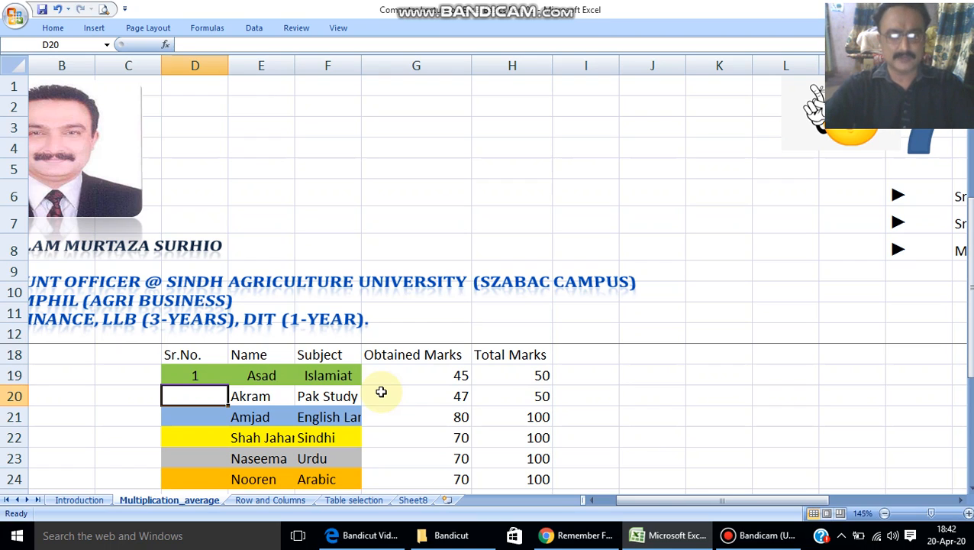
Step: Enter an x in cell D28 to mark the end of the Sr.No. column
key(Right)
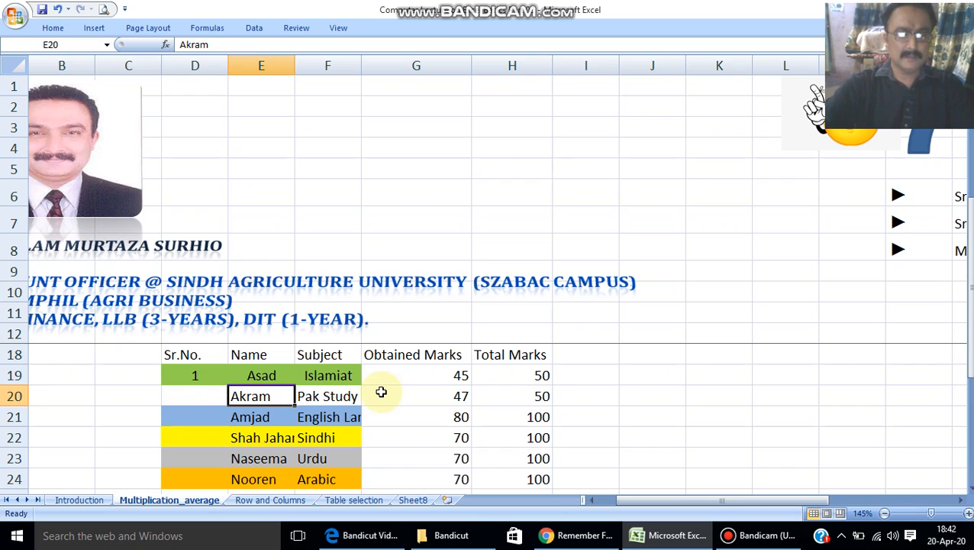
key(Down)
key(Down)
key(Down)
key(Down)
key(Down)
key(Down)
key(Down)
key(Down)
key(Left)
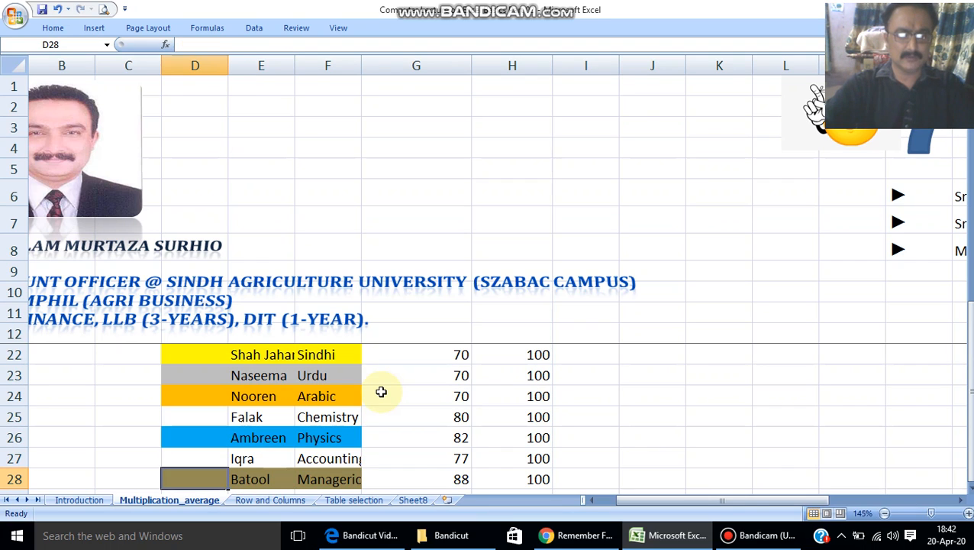
text(x)
key(Right)
key(Left)
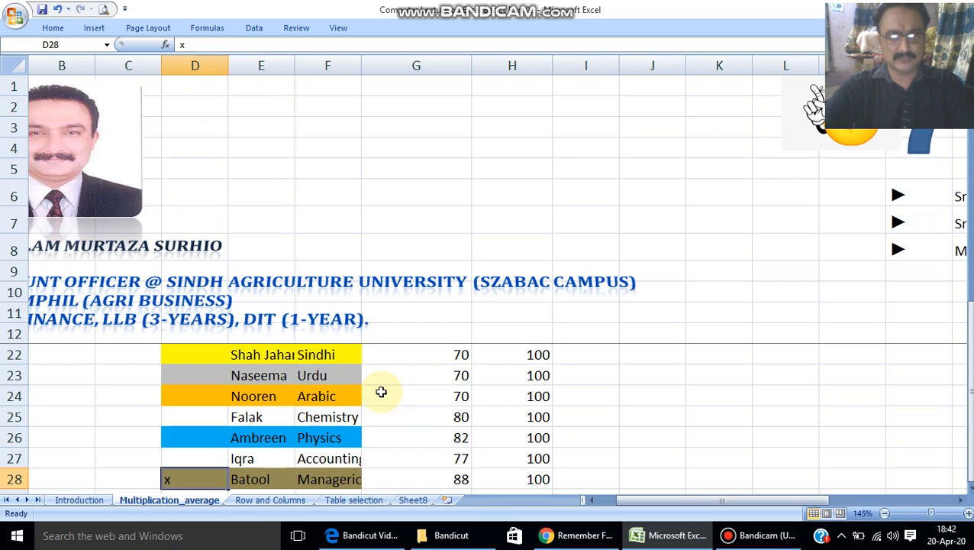
Step: Enter the formula =D19+1 in cell D20 to produce the second serial number
key(Up)
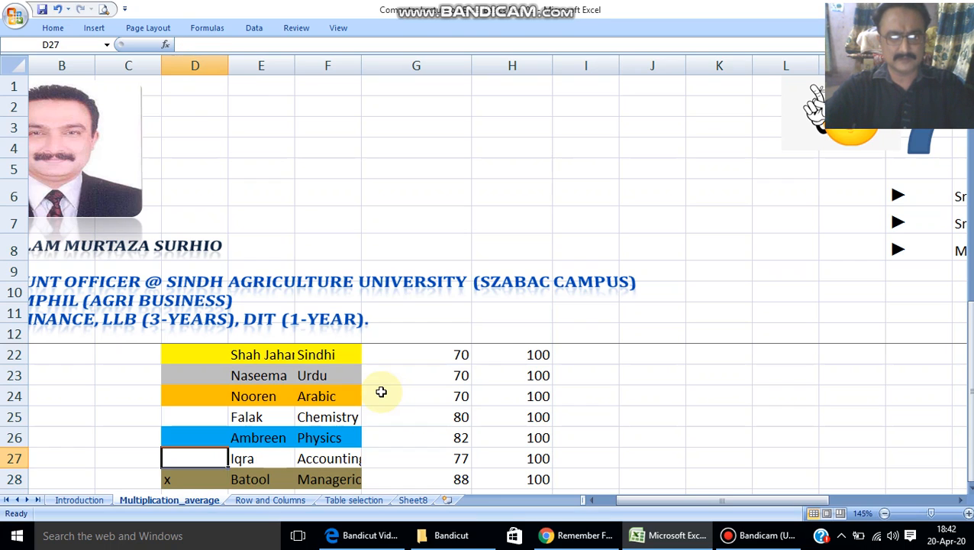
key(Up)
key(Up)
key(Up)
key(Up)
key(Up)
key(Up)
key(Up)
key(Up)
key(Down)
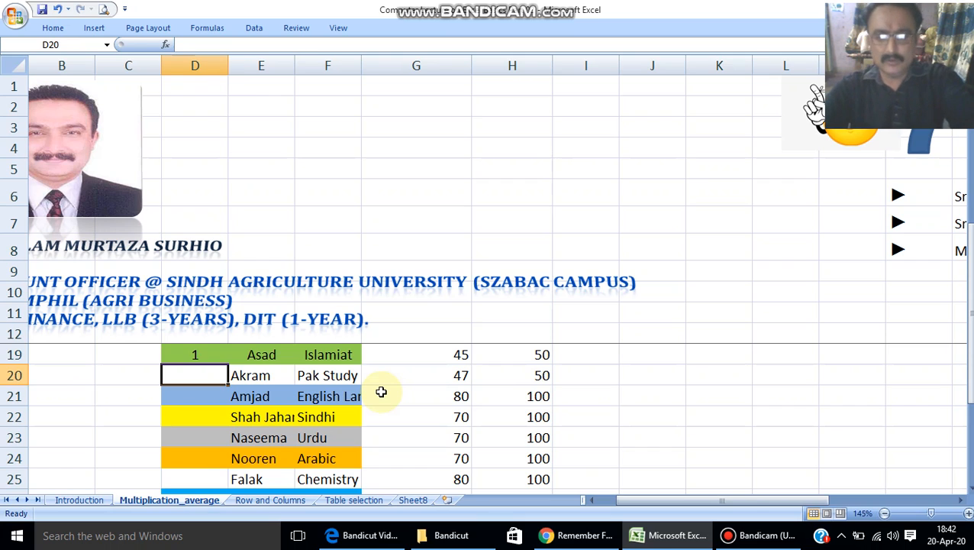
text(=)
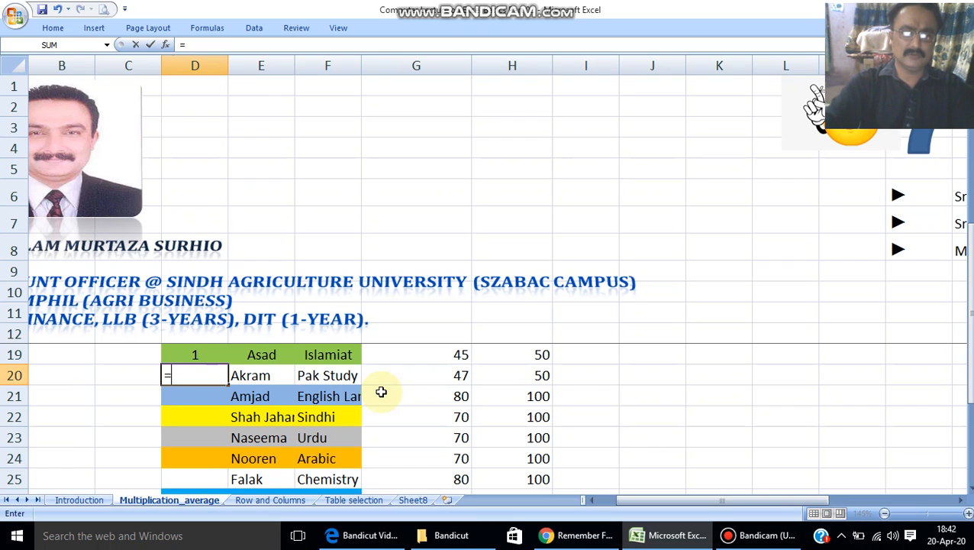
click(200, 353)
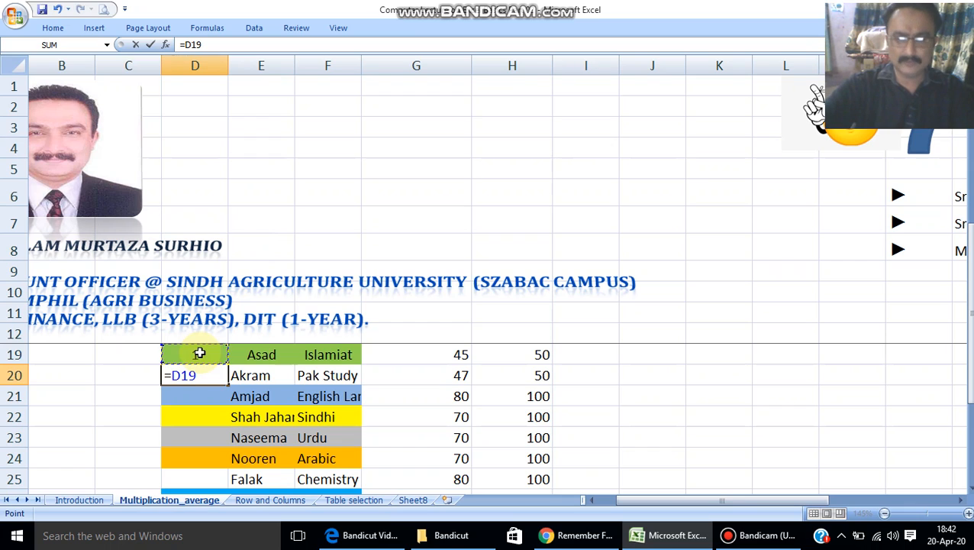
text(+)
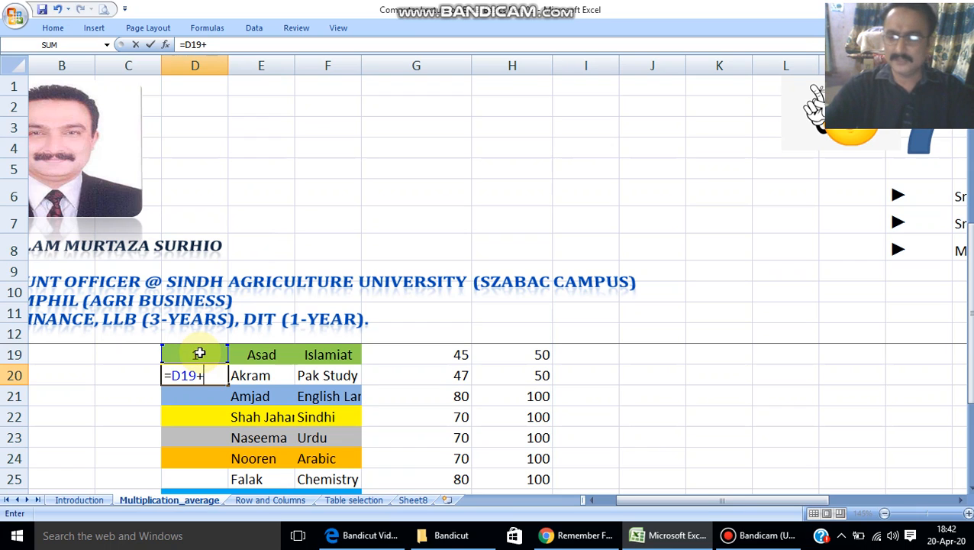
text(1)
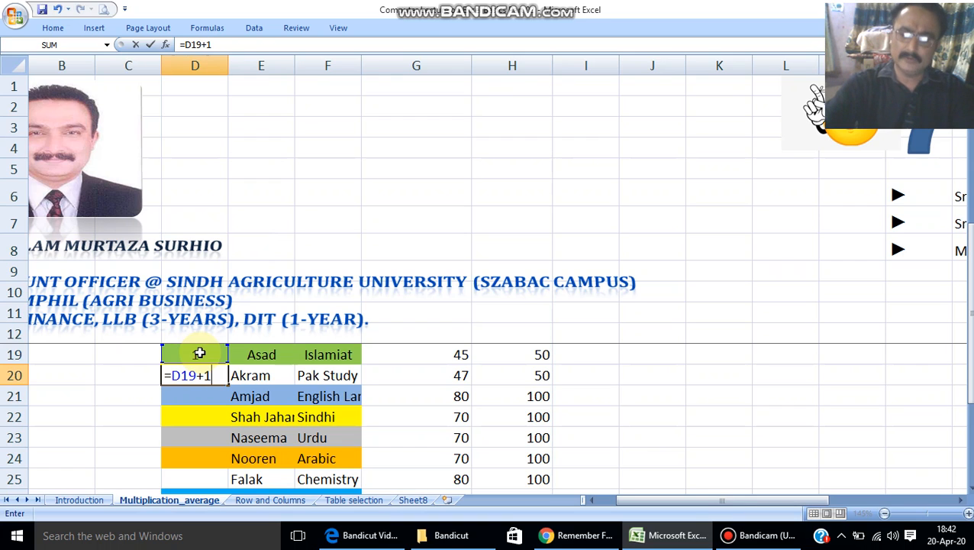
key(Return)
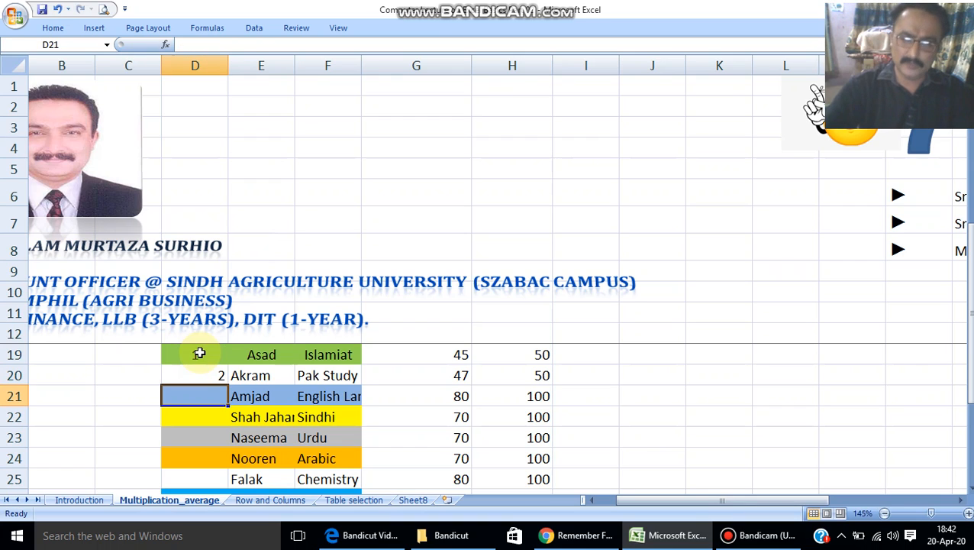
Step: Review the formula in D20 and look through the remaining Sr.No. cells down to row 27 and back to the header
scroll(216, 358, up, 1)
click(209, 436)
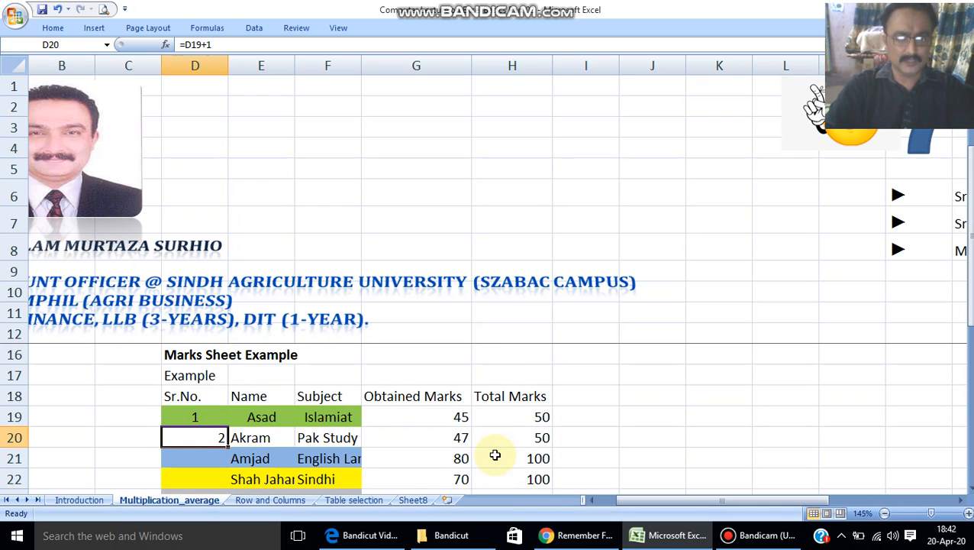
key(Down)
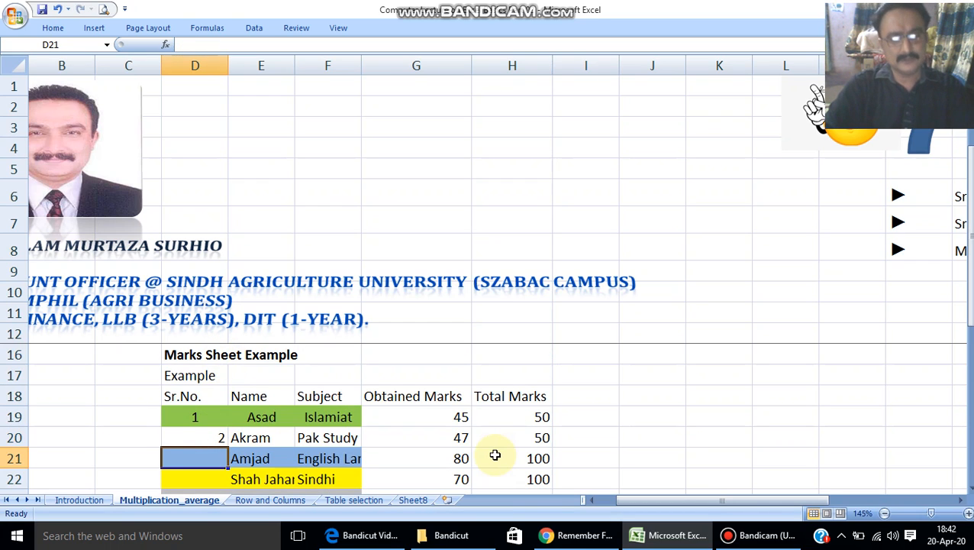
key(Down)
key(Down)
key(Down)
key(Down)
key(Down)
key(Down)
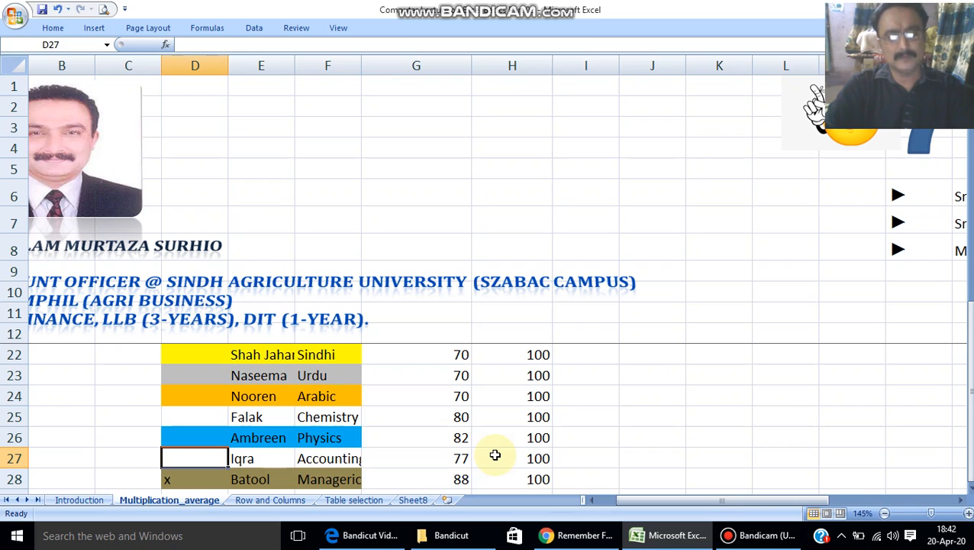
key(Up)
key(Up)
key(Up)
key(Up)
key(Up)
key(Up)
key(Up)
key(Up)
key(Up)
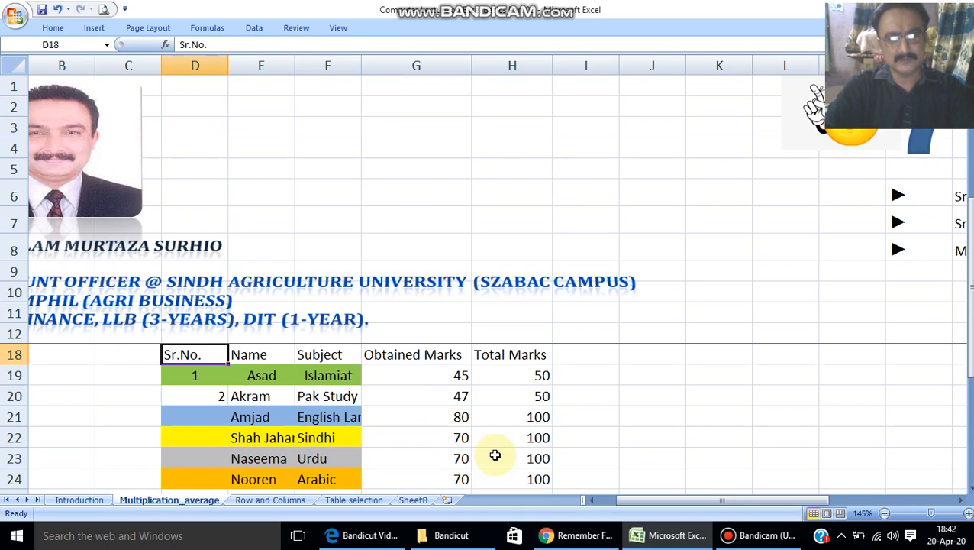
Step: Try to fill the Sr.No. column down to D28 from cells D19 and D20 together, and undo that fill
key(Down)
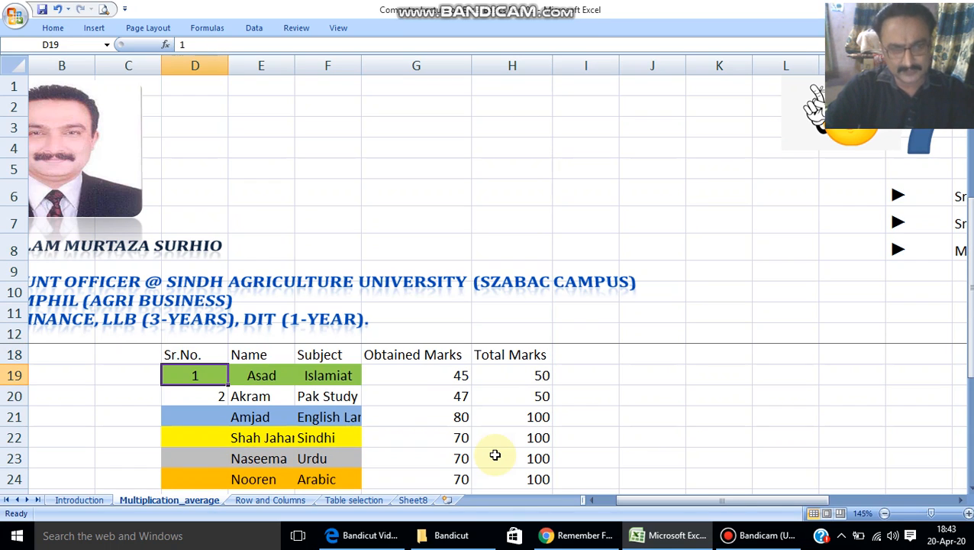
key(shift+Down)
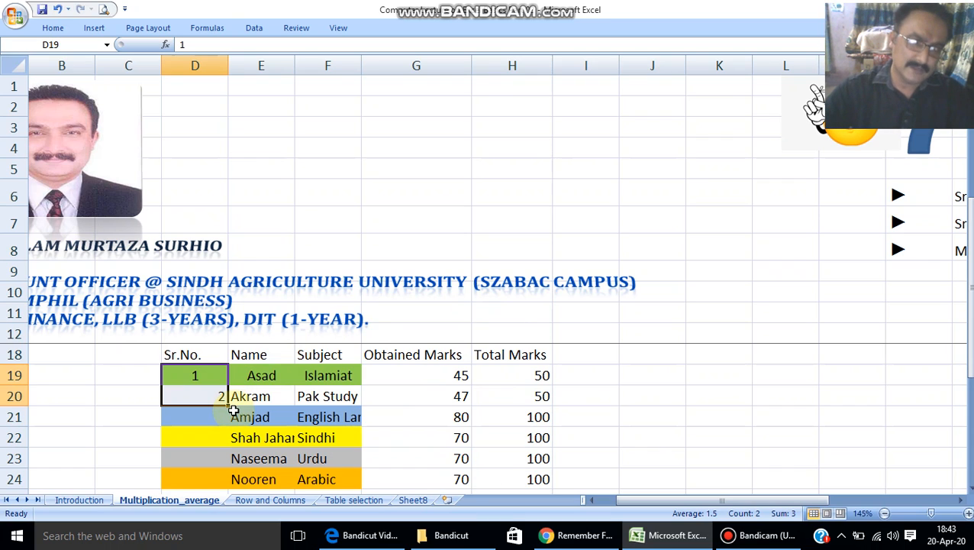
drag(223, 423, 219, 465)
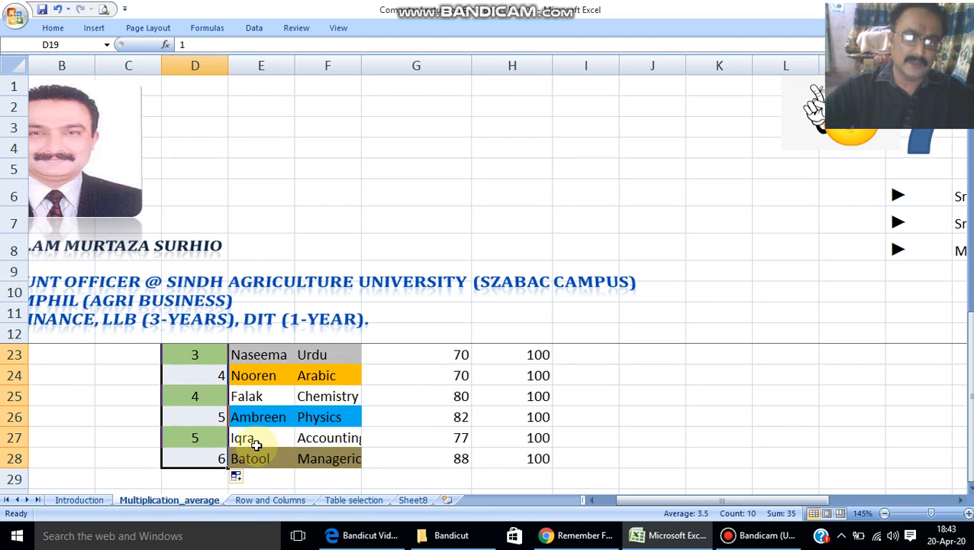
scroll(204, 463, up, 1)
scroll(203, 464, up, 1)
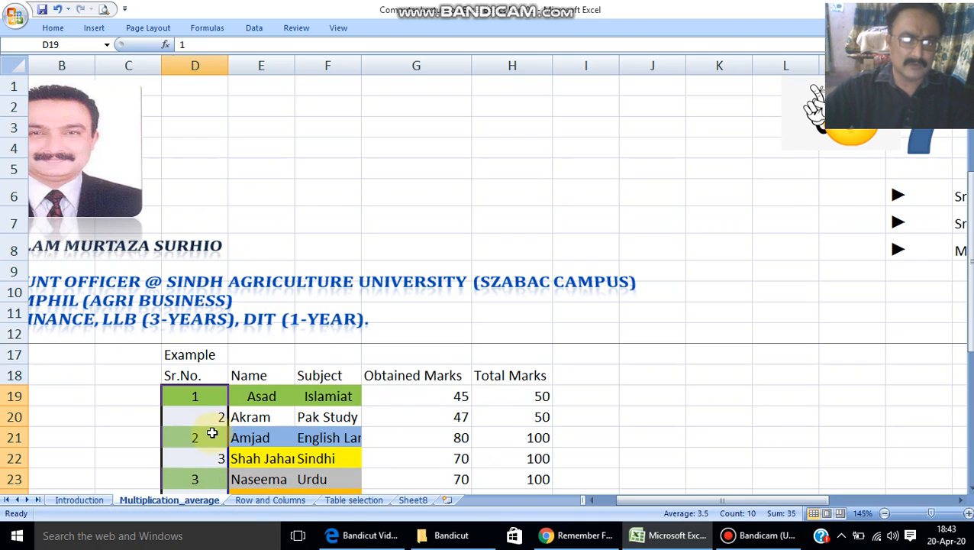
scroll(213, 461, down, 2)
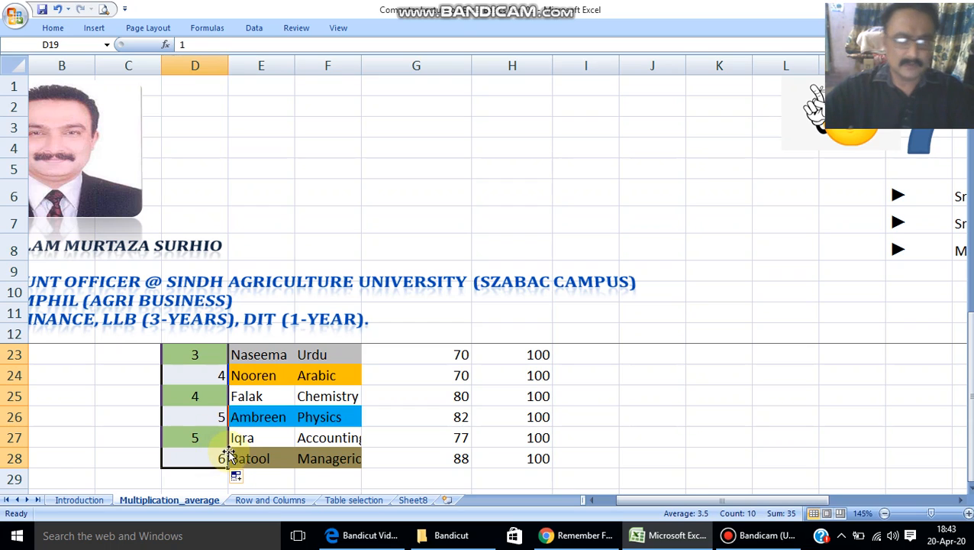
click(199, 412)
scroll(211, 429, up, 2)
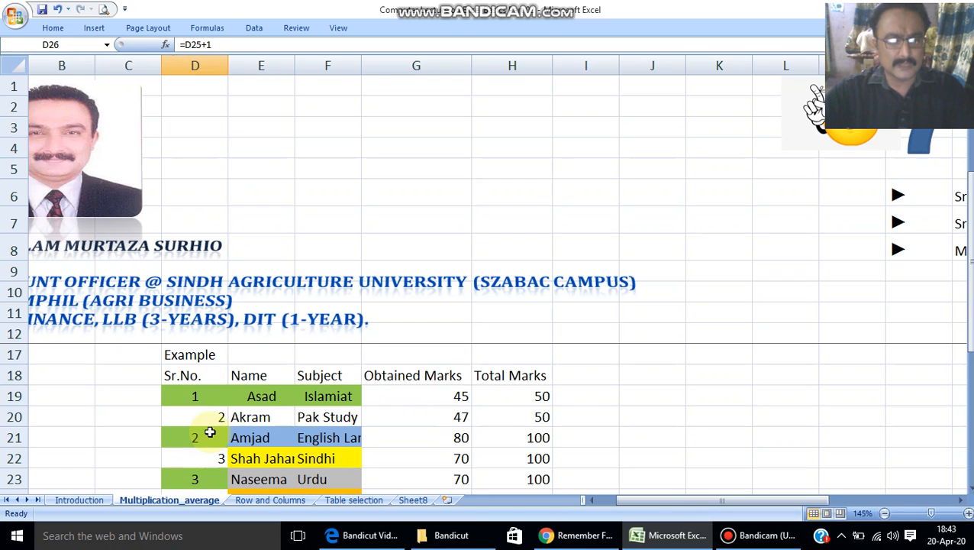
key(ctrl+z)
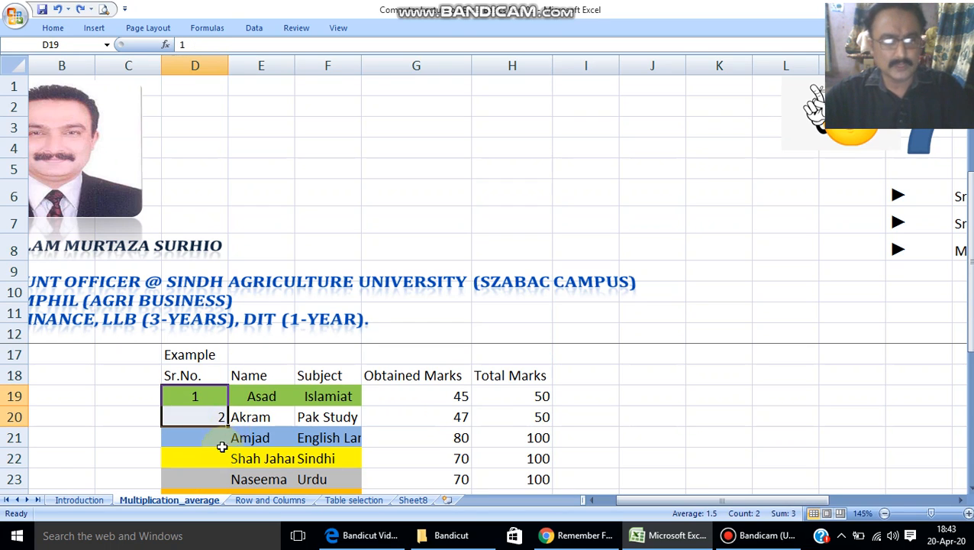
Step: Fill the formula from cell D20 alone down through D28 and check the resulting serial numbers
click(215, 437)
click(219, 417)
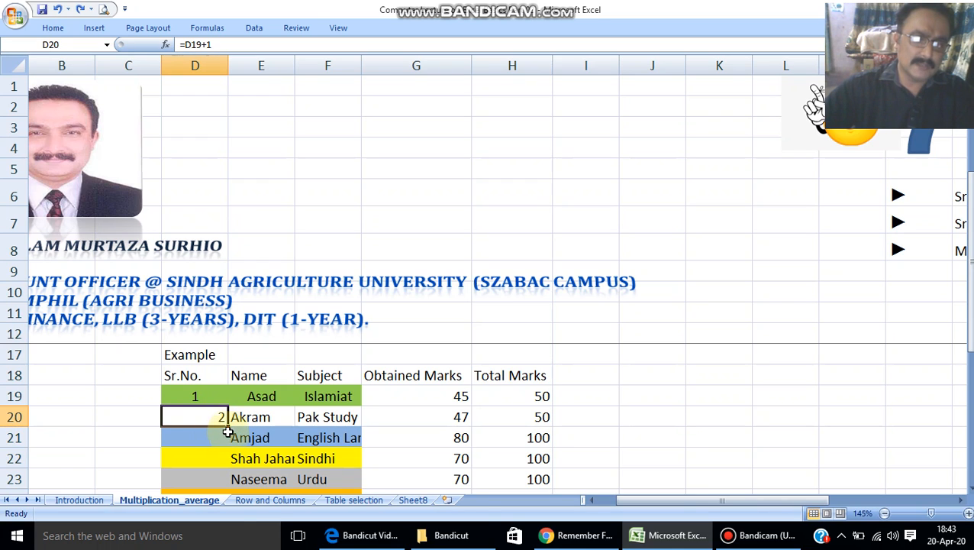
drag(227, 428, 229, 468)
scroll(205, 420, up, 3)
scroll(205, 420, down, 1)
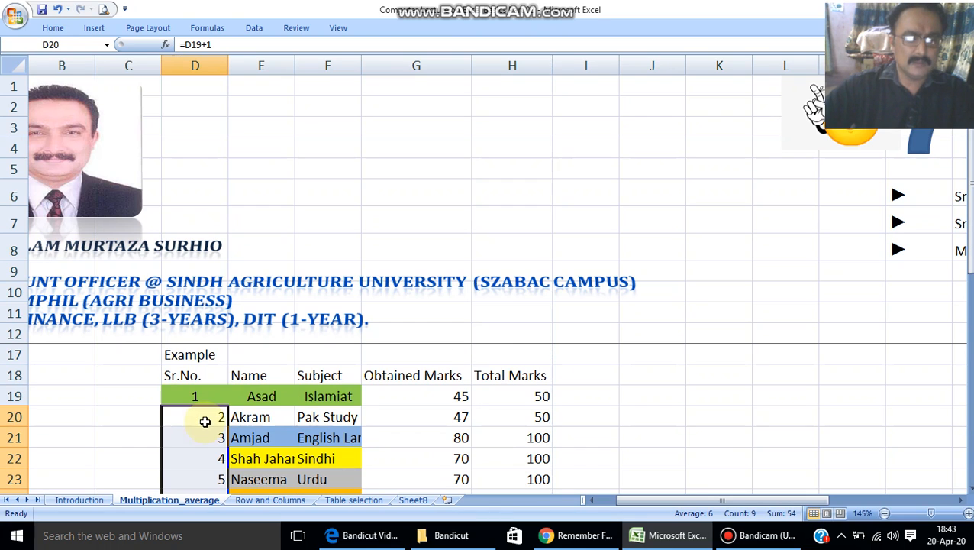
click(219, 417)
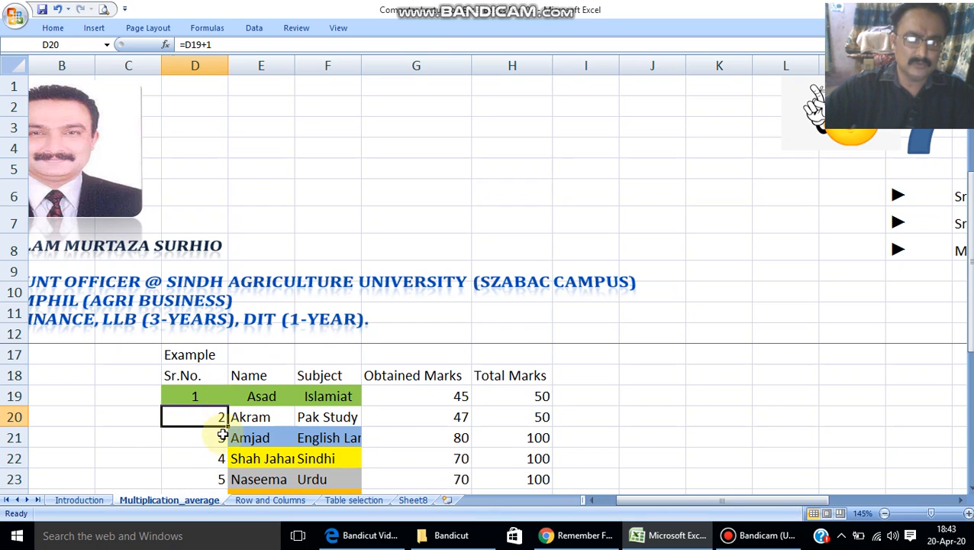
scroll(220, 439, down, 2)
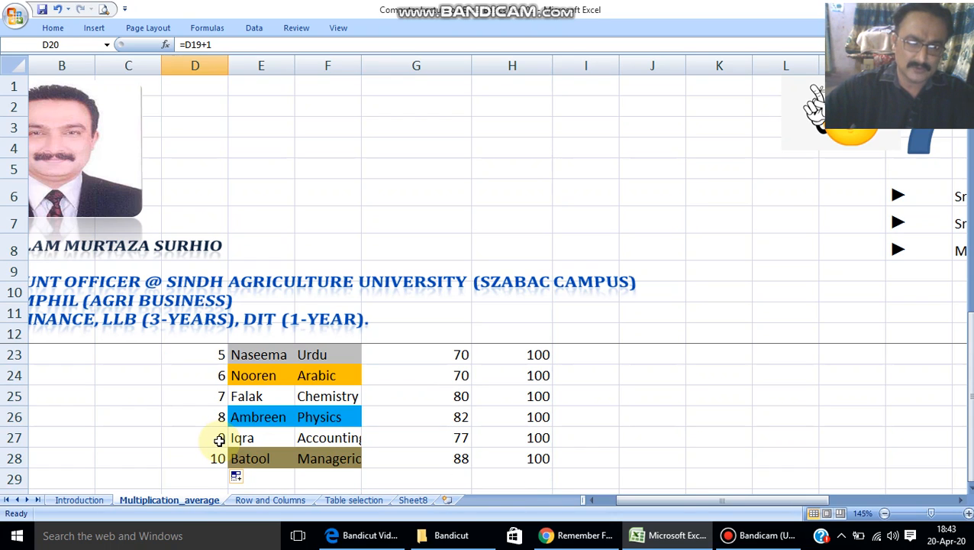
Step: Extend the serial number formula from cell D28 past the table, first to D112 and on to D166
click(202, 458)
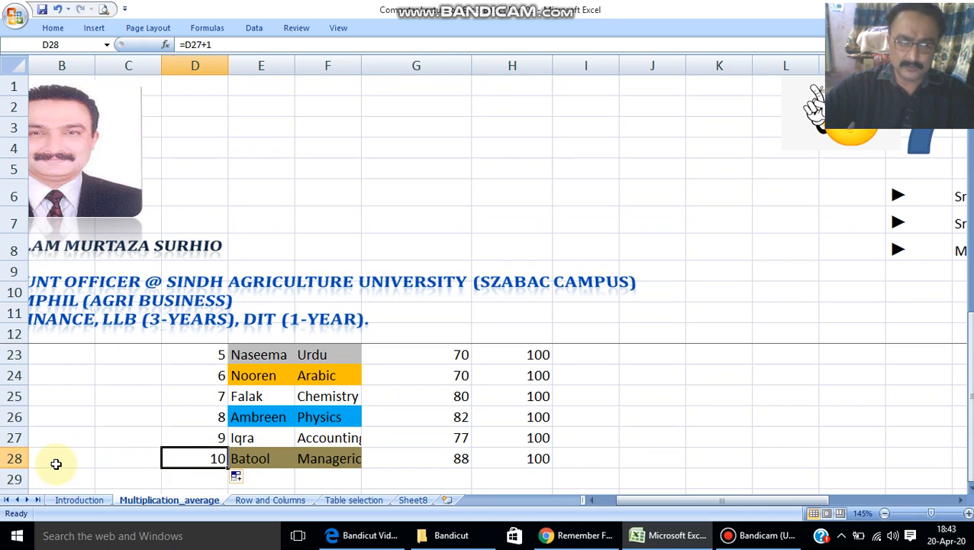
scroll(218, 443, down, 2)
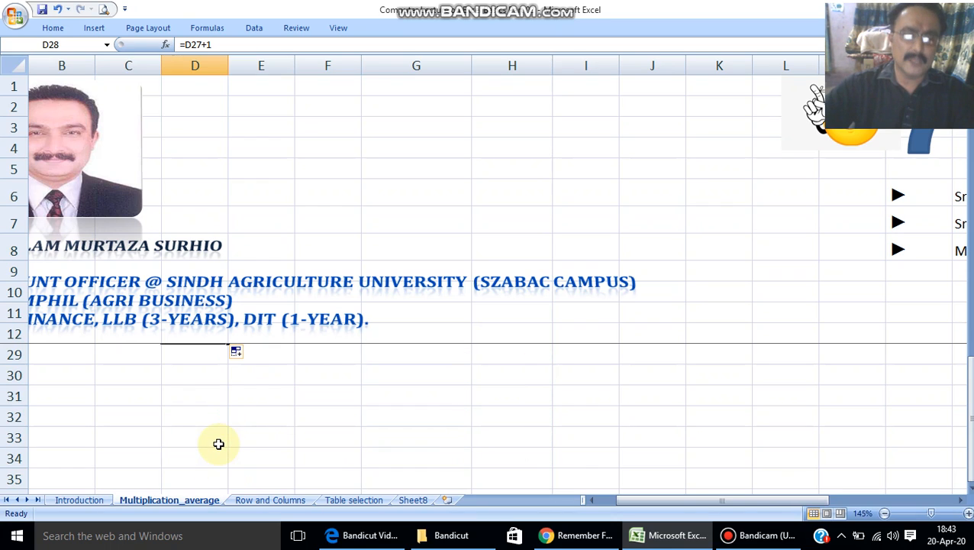
scroll(218, 444, up, 1)
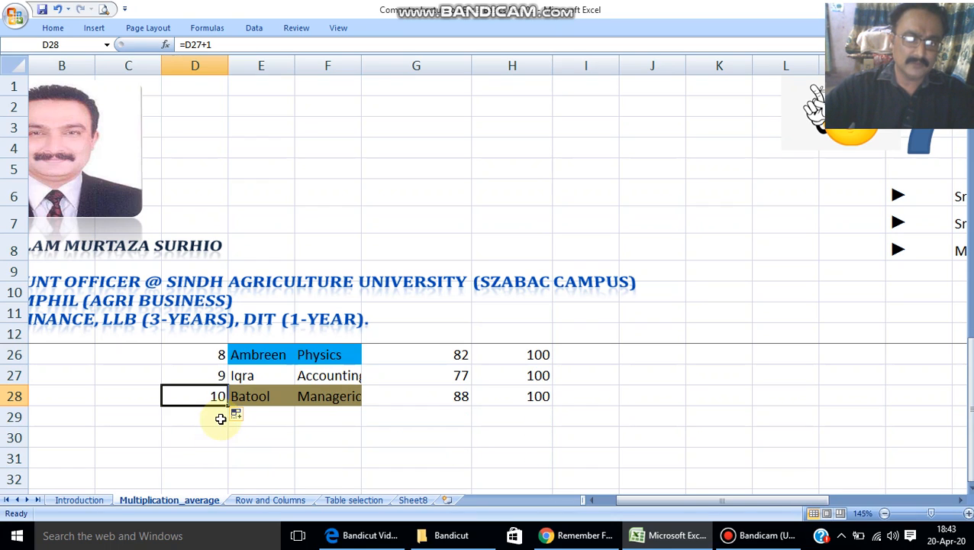
drag(233, 410, 219, 477)
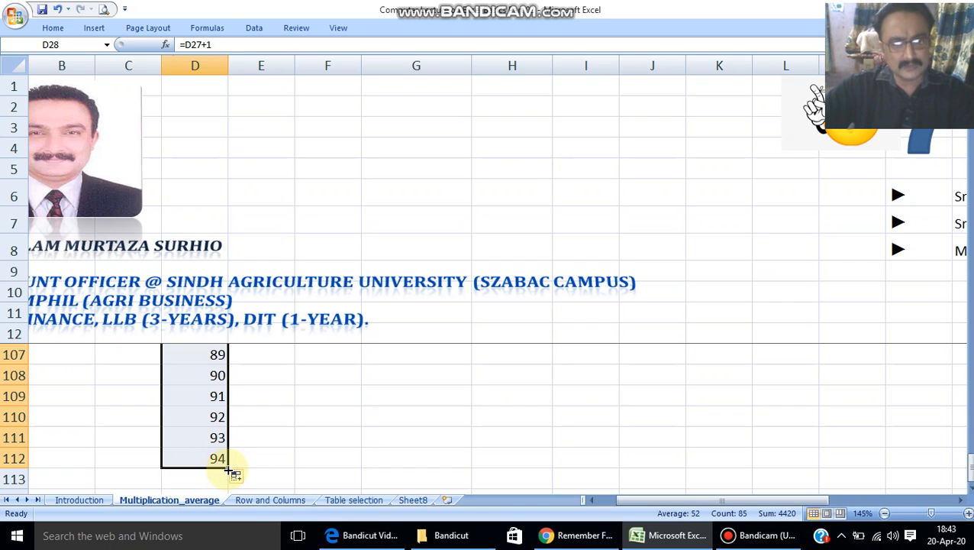
mouse_move(227, 471)
mouse_down()
mouse_move(224, 527)
mouse_move(228, 484)
mouse_up()
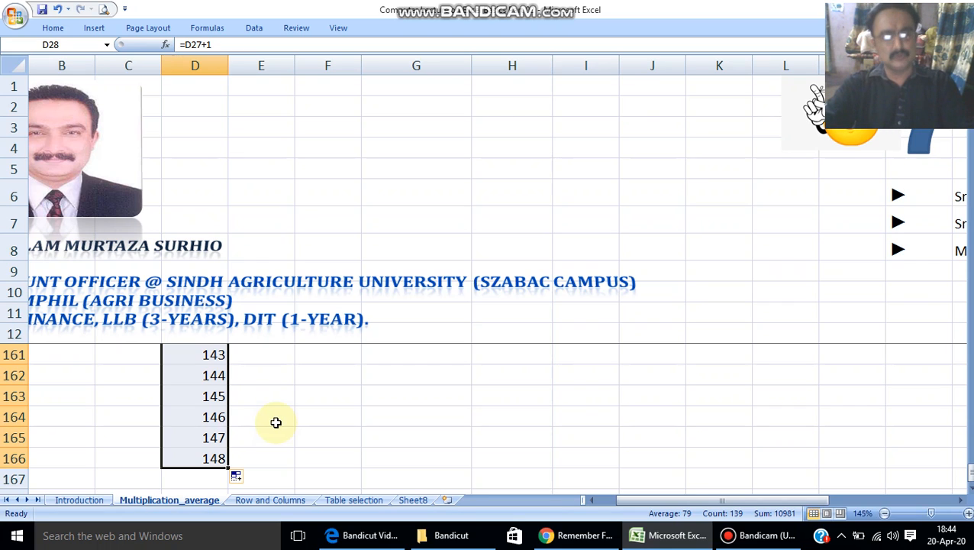
Step: Undo both serial number extensions below row 28 and return to the start of the marks table
click(211, 419)
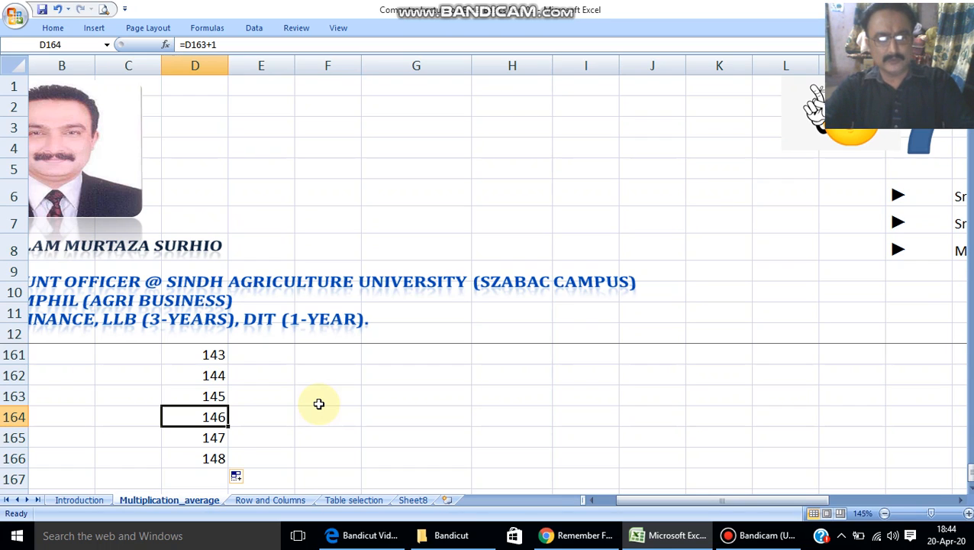
key(ctrl+z)
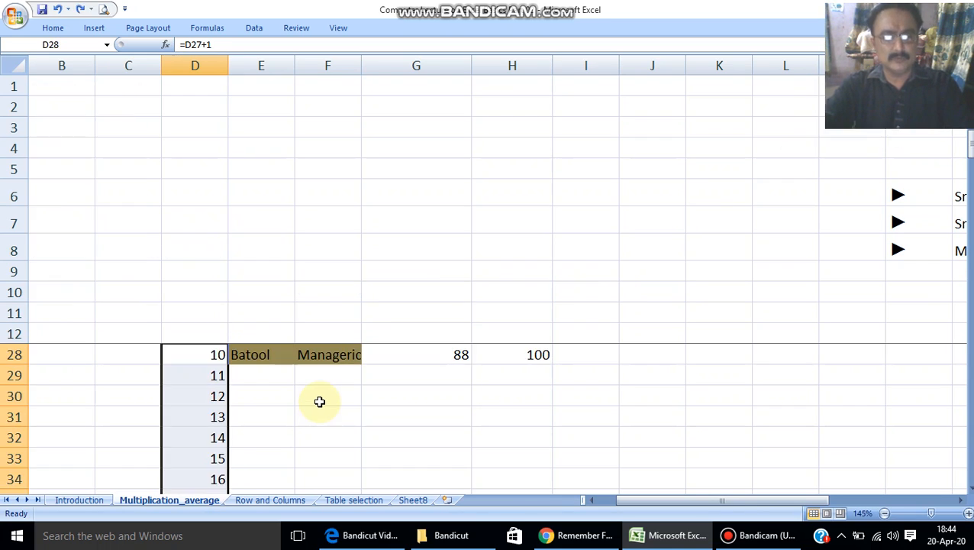
key(ctrl+z)
scroll(275, 421, up, 4)
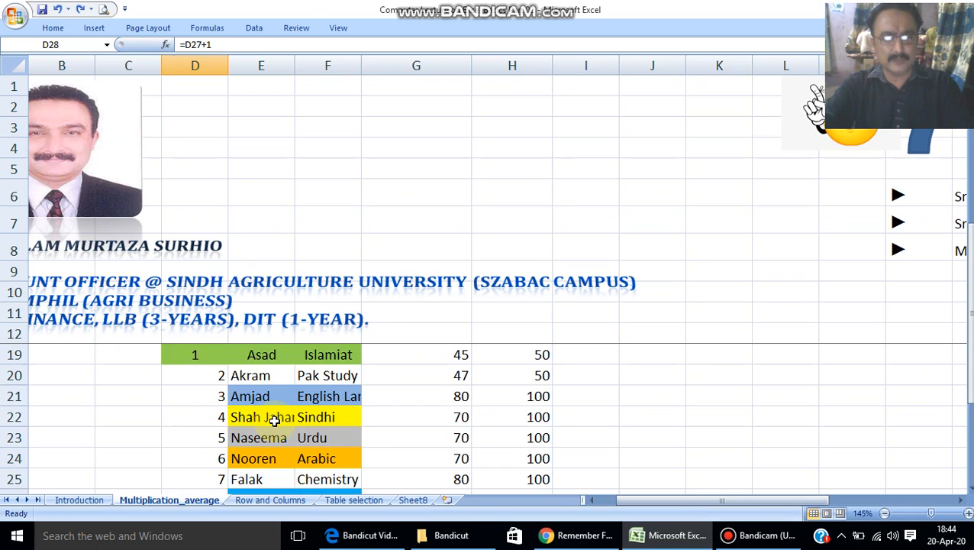
scroll(274, 420, down, 1)
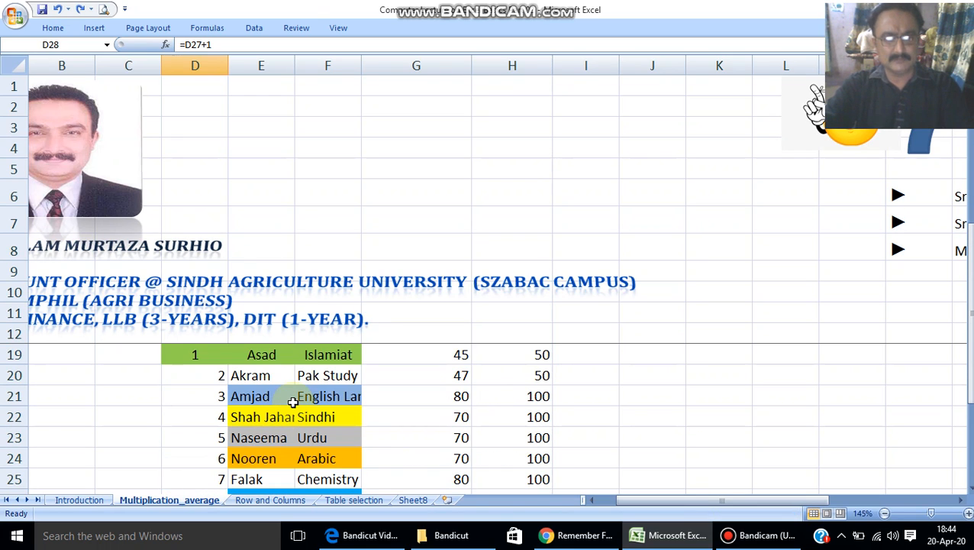
scroll(293, 401, up, 2)
scroll(293, 403, down, 2)
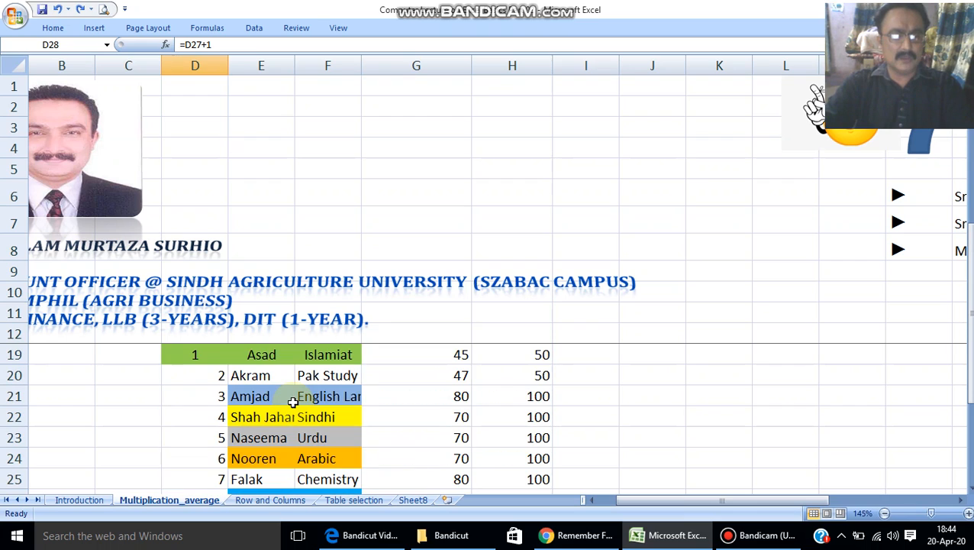
Step: Re-enter the formula =D19+1 in cell D20 of the marks table
click(193, 378)
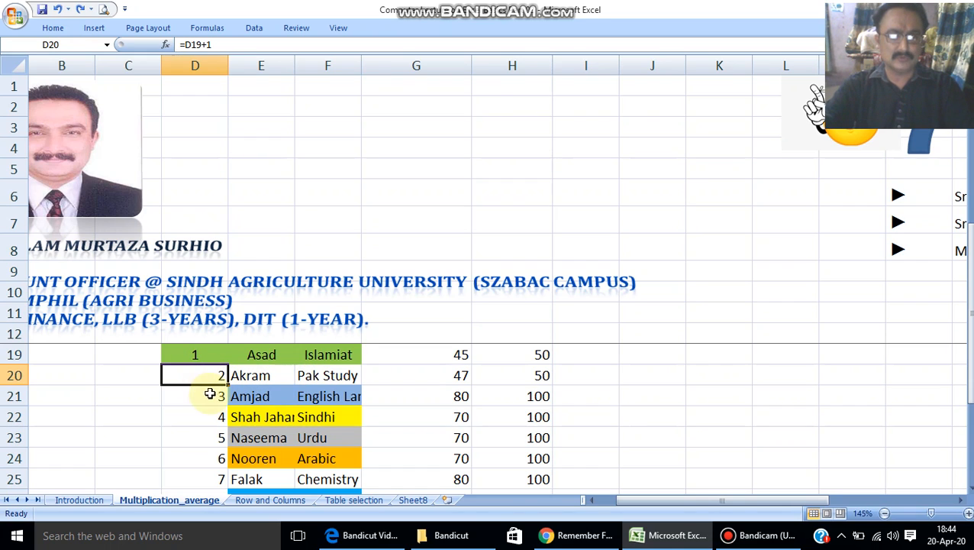
click(265, 412)
click(200, 375)
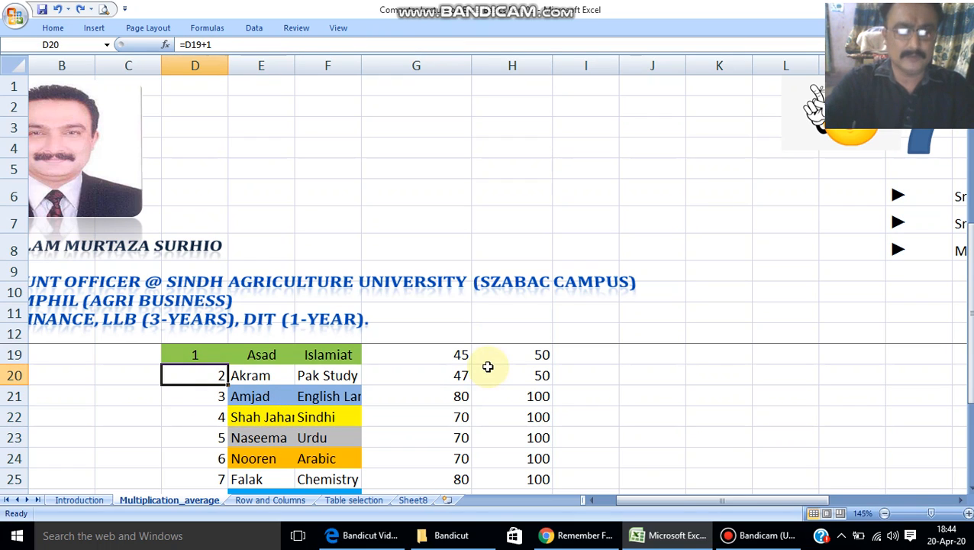
text(=)
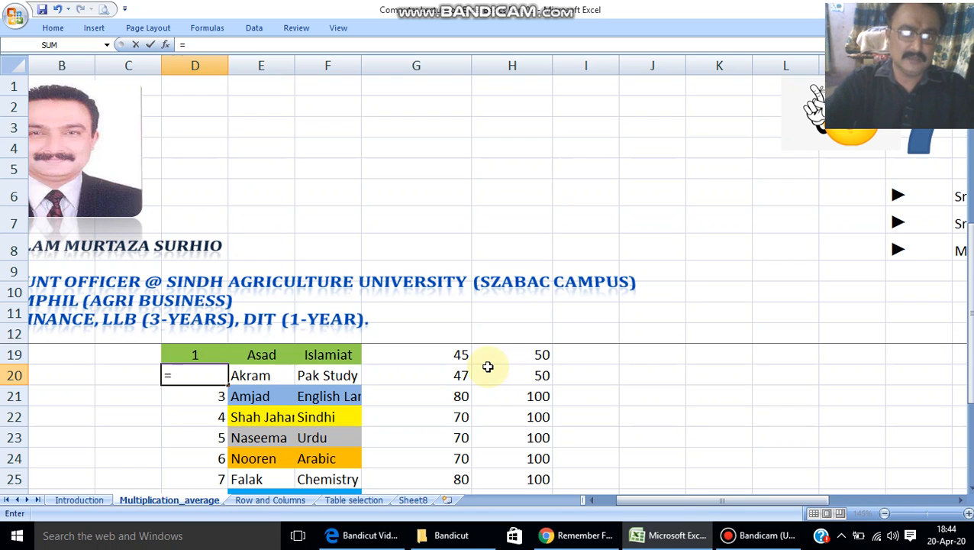
click(196, 351)
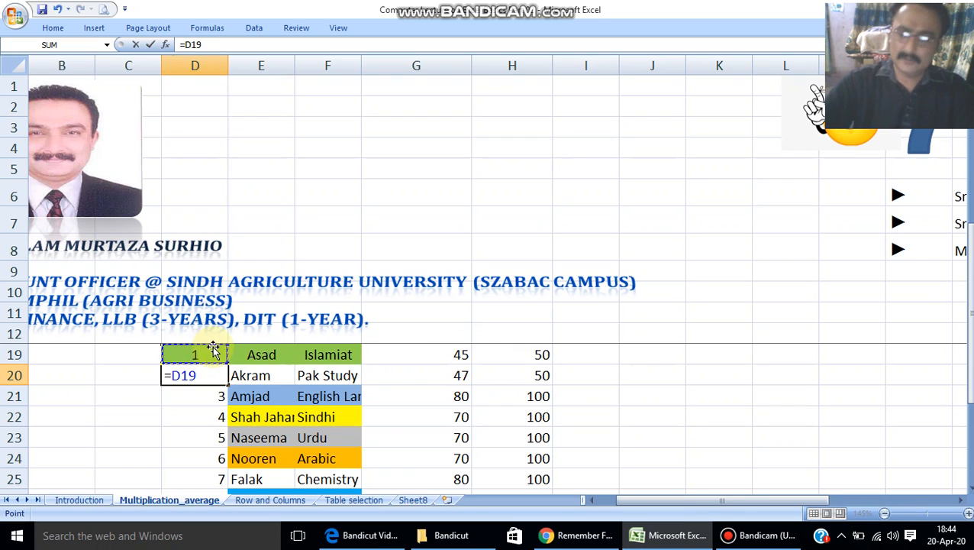
text(+1)
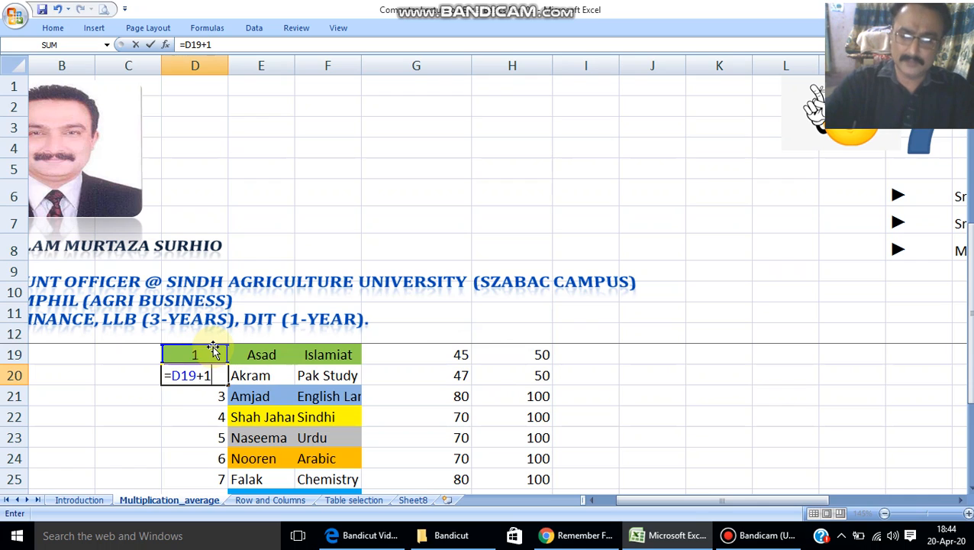
key(Return)
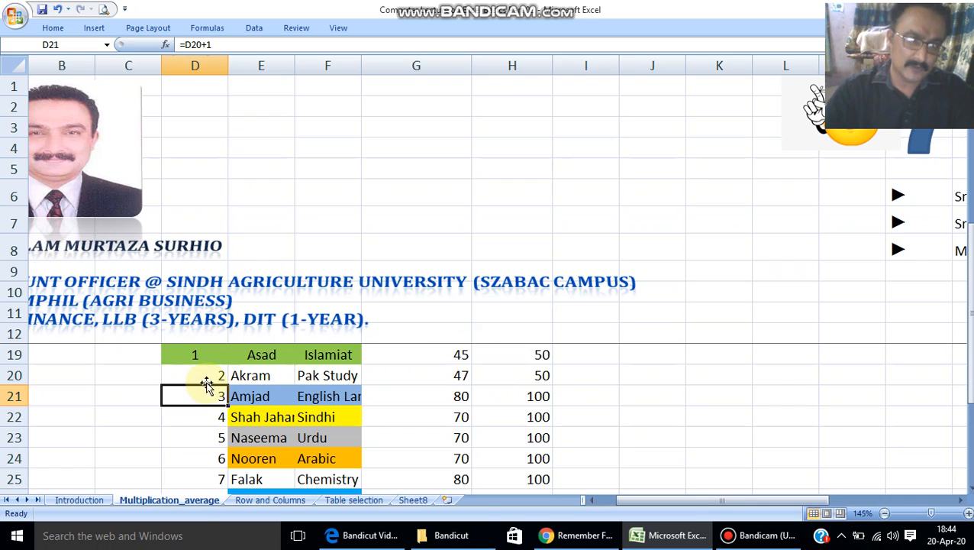
Step: Replace the formula in cell D20 with the plain number 2
click(214, 374)
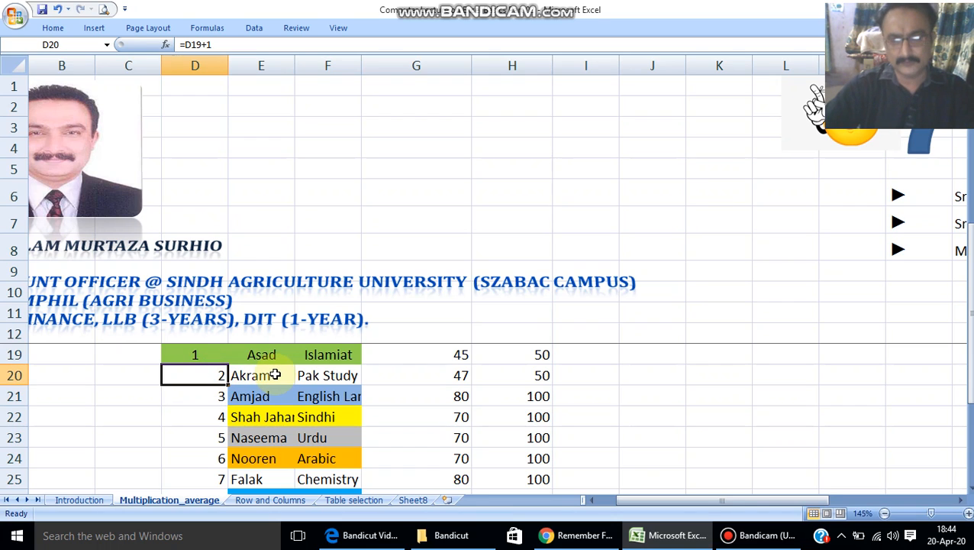
click(212, 412)
click(219, 374)
text(2)
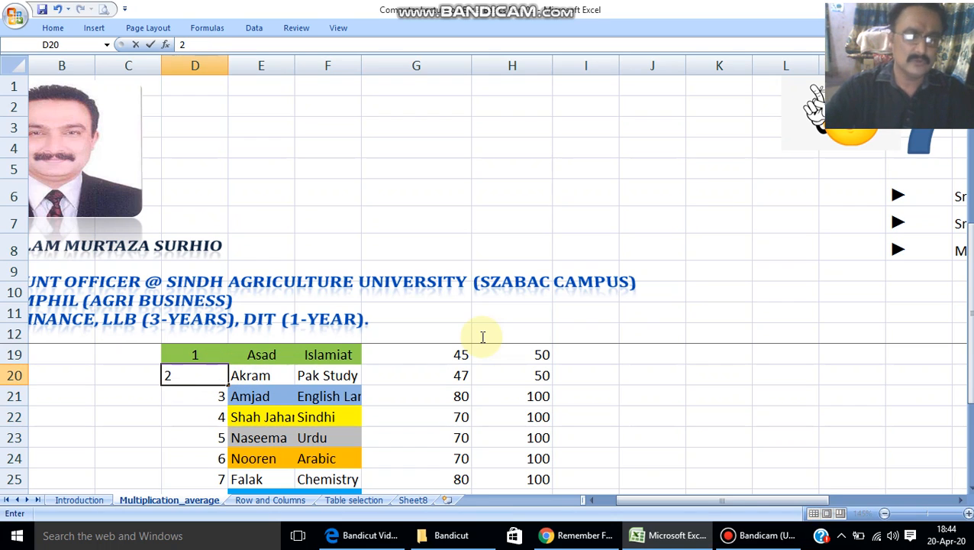
click(329, 392)
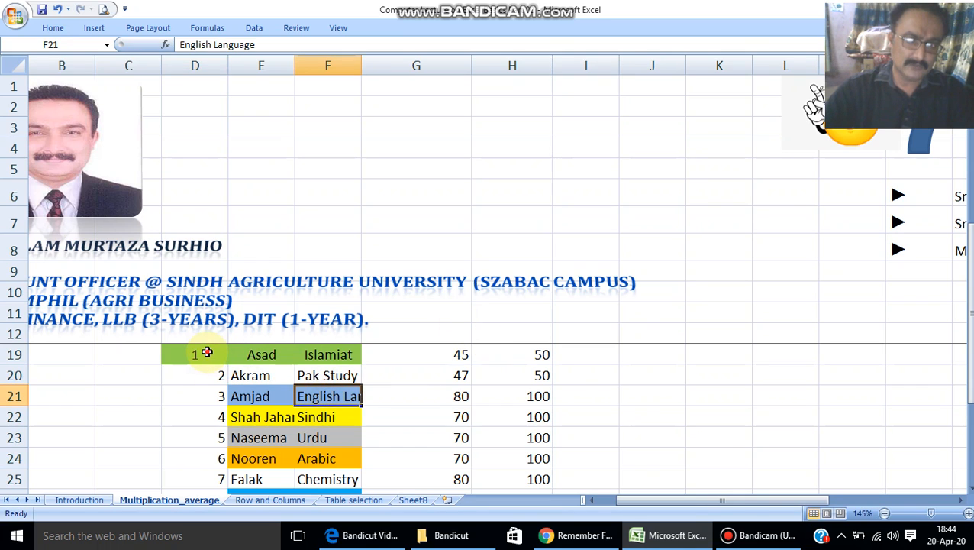
Step: Clear the serial numbers from cell D21 down to D28
drag(207, 352, 206, 371)
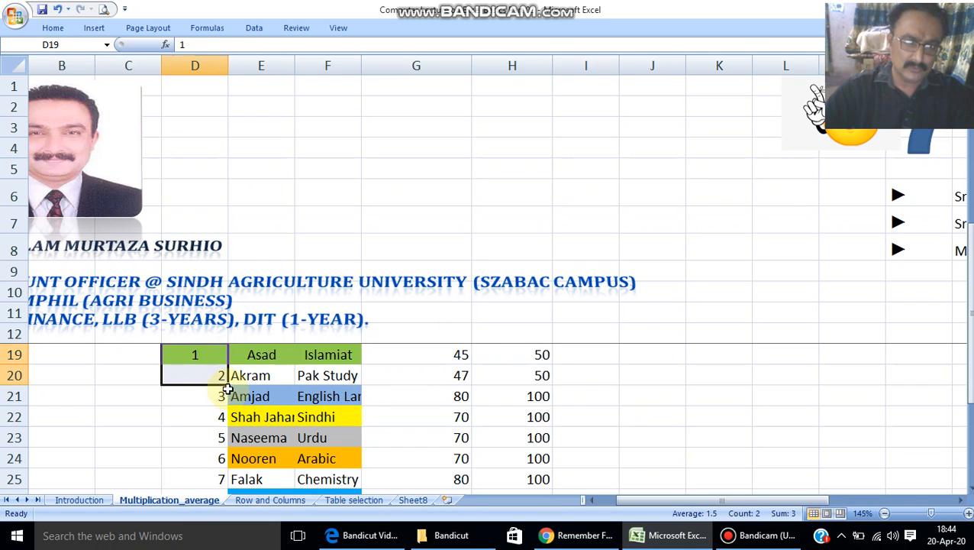
click(229, 396)
click(216, 396)
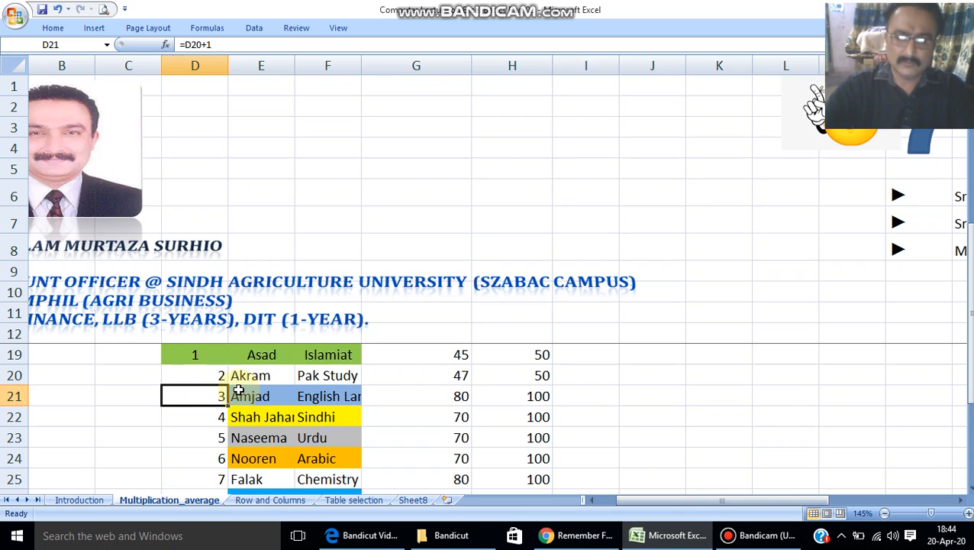
key(ctrl+shift+Down)
key(Delete)
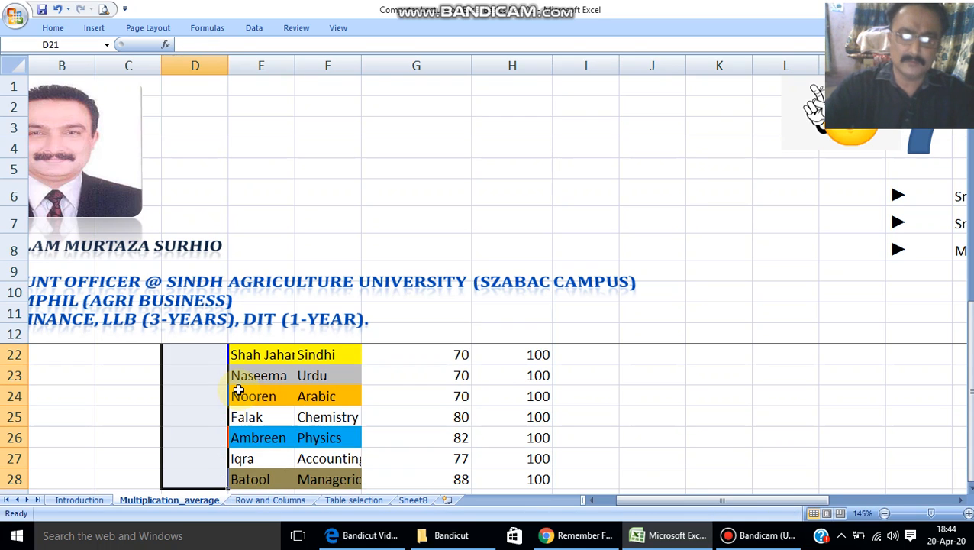
Step: Fill the number series from cells D19 and D20 together down through D33
key(Up)
key(Up)
key(shift+Down)
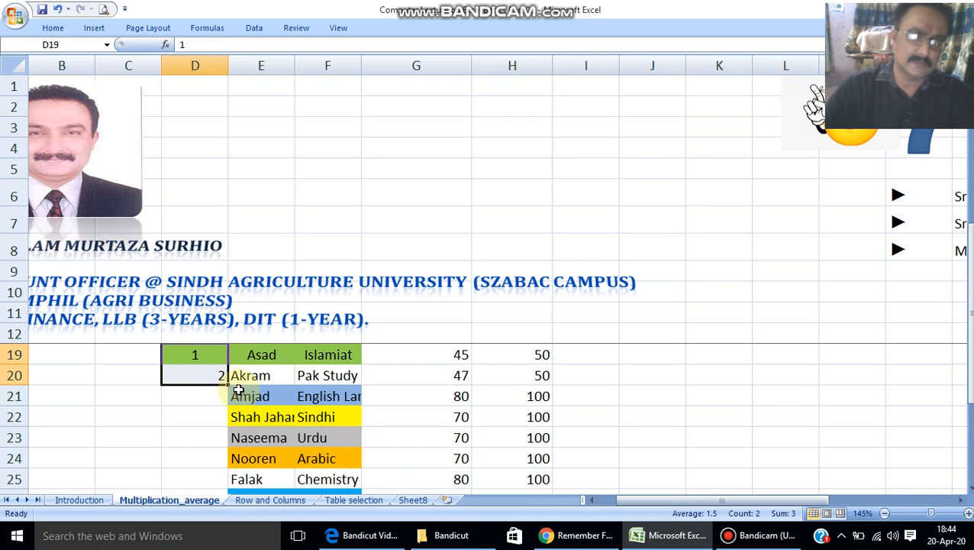
drag(227, 385, 229, 462)
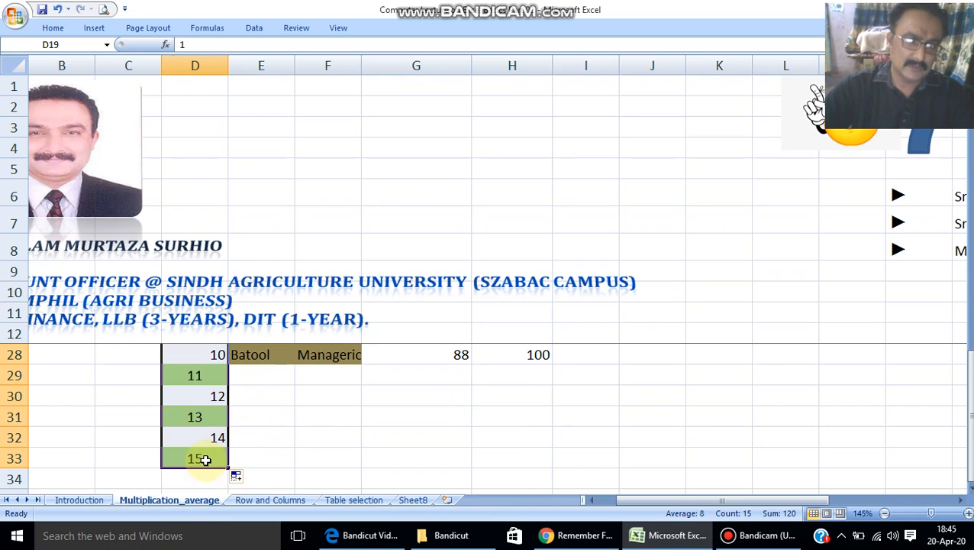
Step: Examine the filled serial numbers, comparing the starting cells D19 and D20 with cells D31 and D33
scroll(200, 458, up, 5)
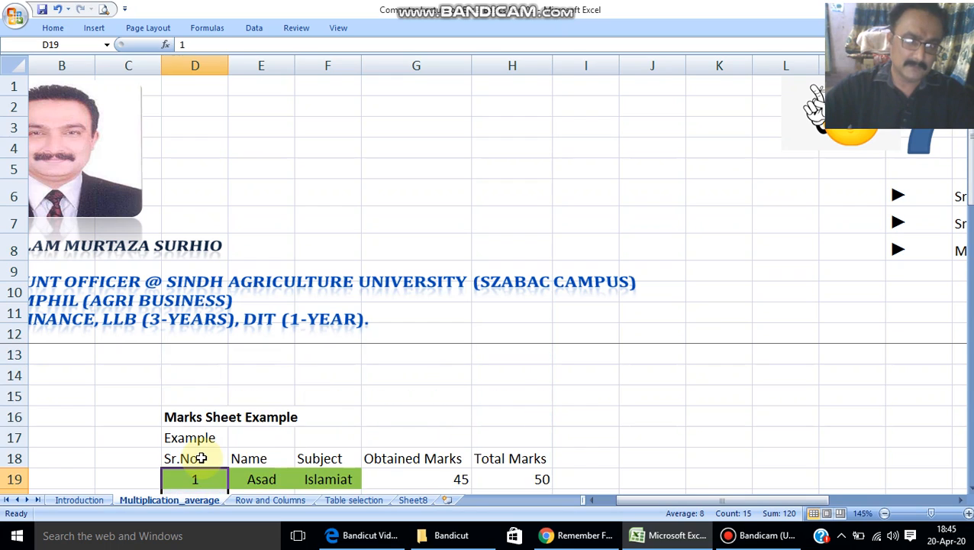
scroll(198, 456, down, 2)
click(212, 383)
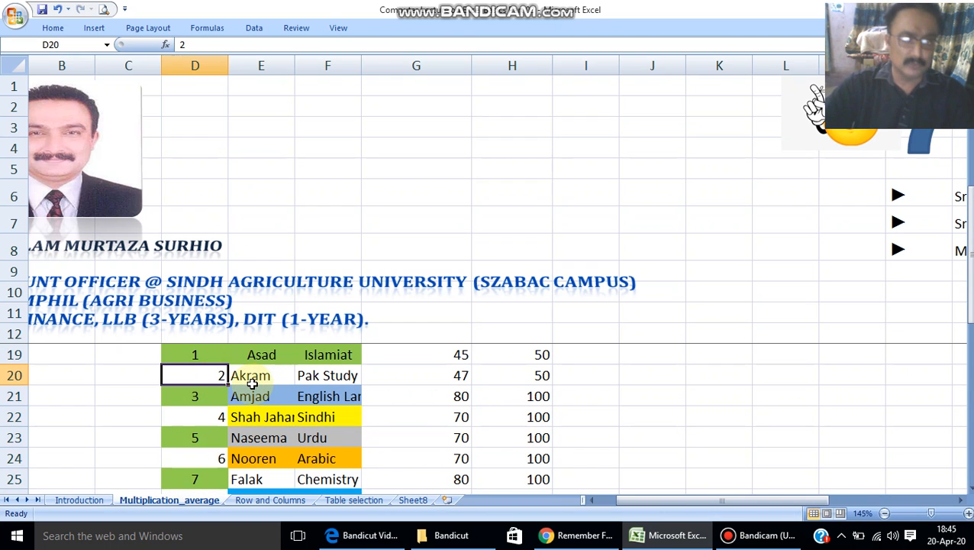
click(243, 387)
click(212, 375)
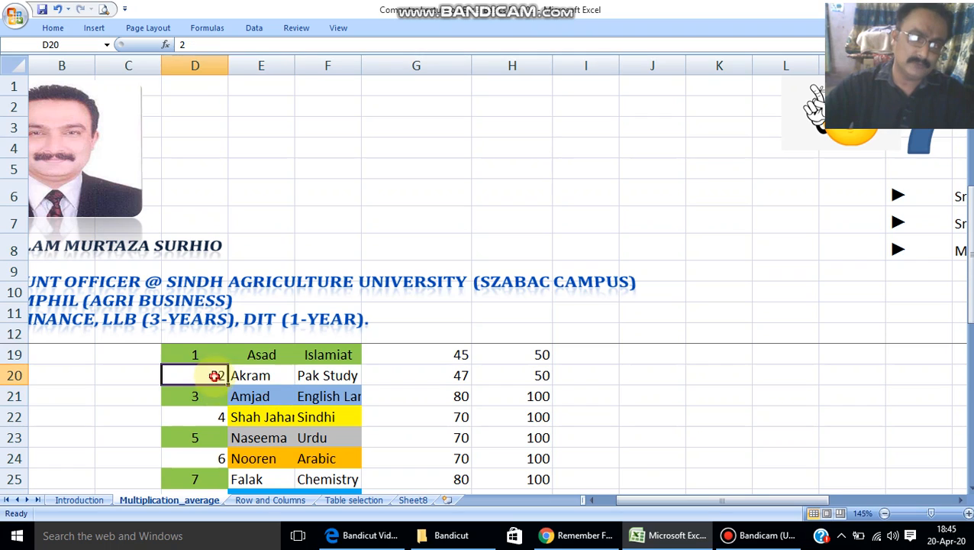
click(209, 354)
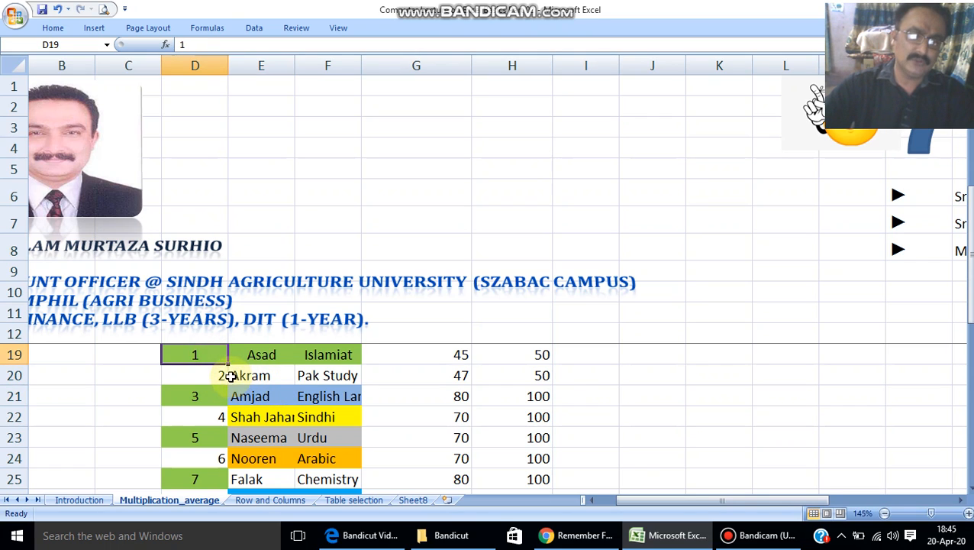
drag(211, 350, 213, 374)
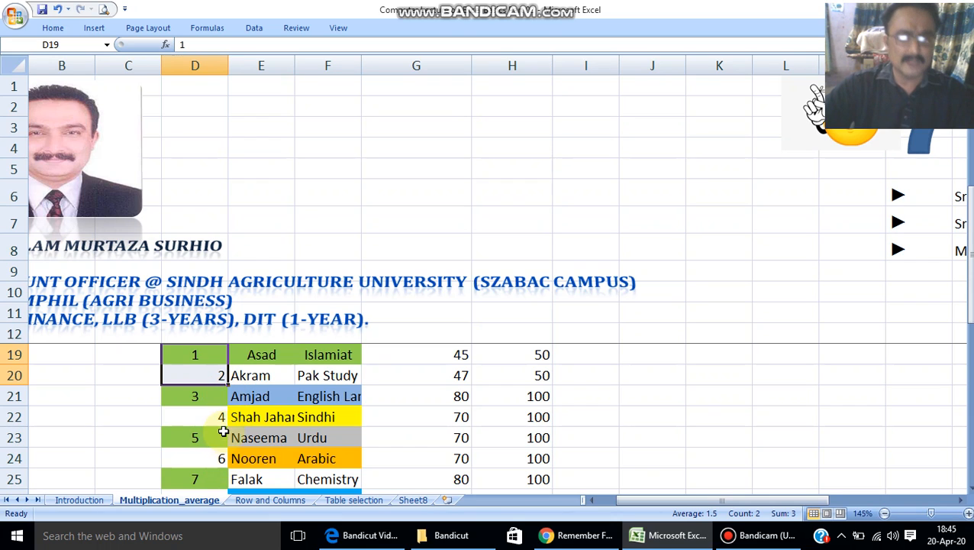
scroll(222, 426, down, 3)
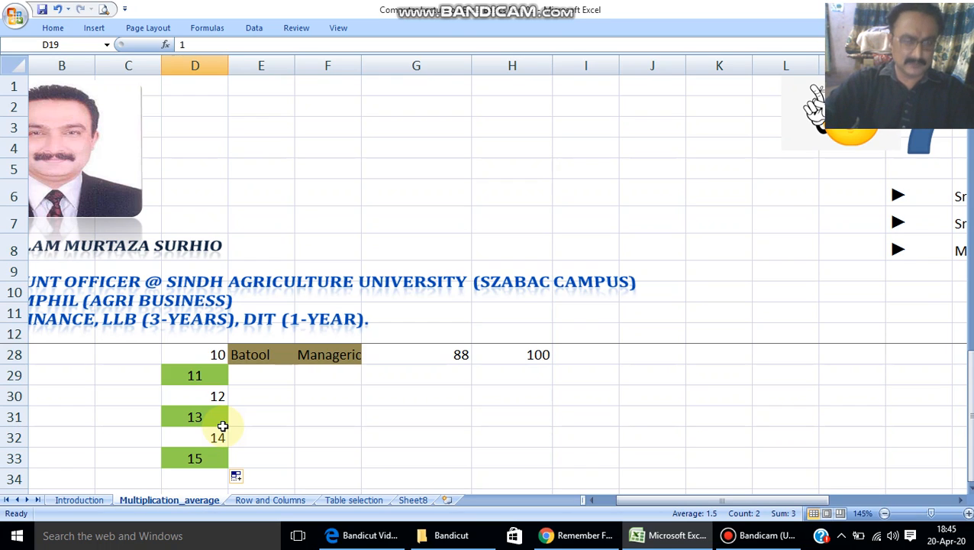
click(222, 422)
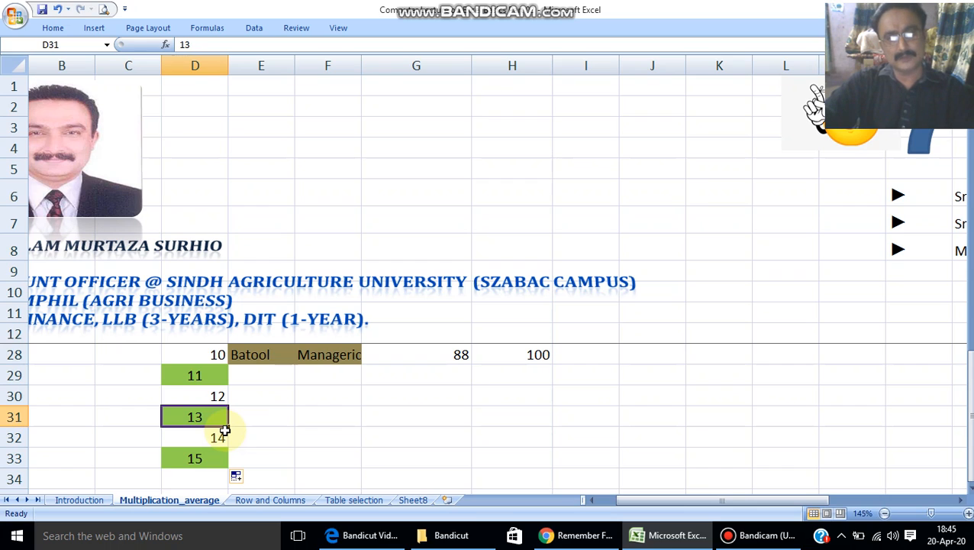
click(191, 456)
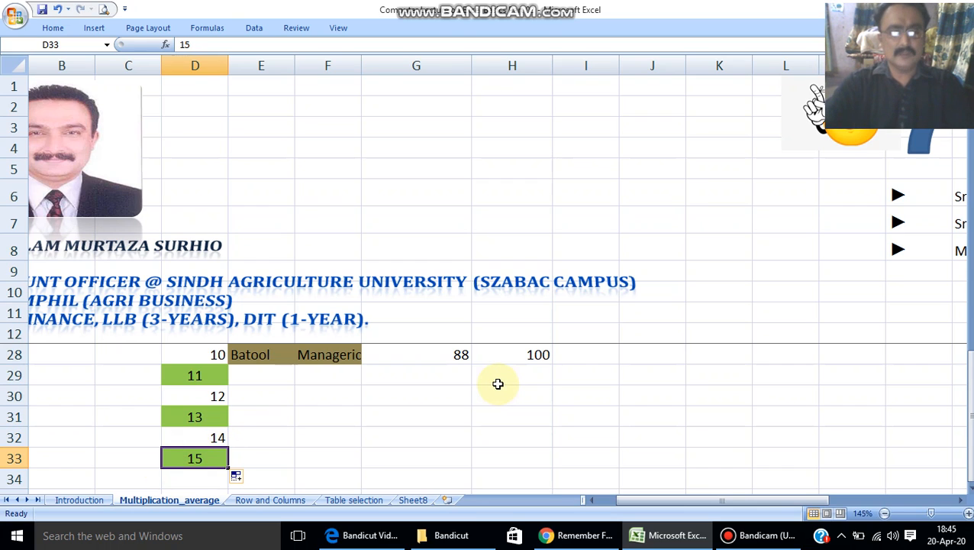
Step: Enter the formula =D19+1 in cell D20 and clear the serial numbers from D21 to D33
key(Up)
key(Up)
key(Up)
key(Up)
key(Up)
key(Up)
key(Up)
key(Up)
key(Up)
key(Up)
key(Up)
key(Up)
key(Up)
key(Up)
key(Up)
key(Up)
key(Up)
key(Up)
key(Down)
key(Down)
key(Down)
key(Down)
key(Down)
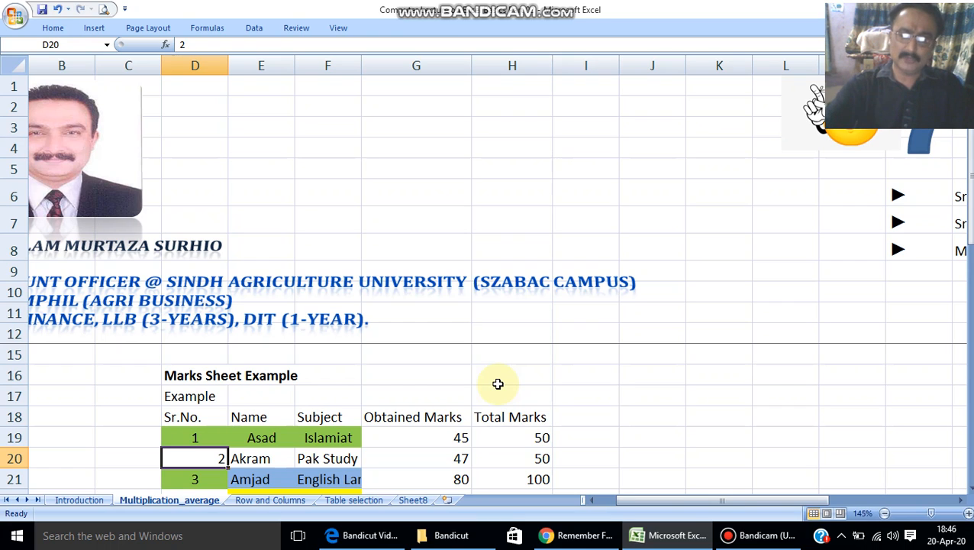
text(=)
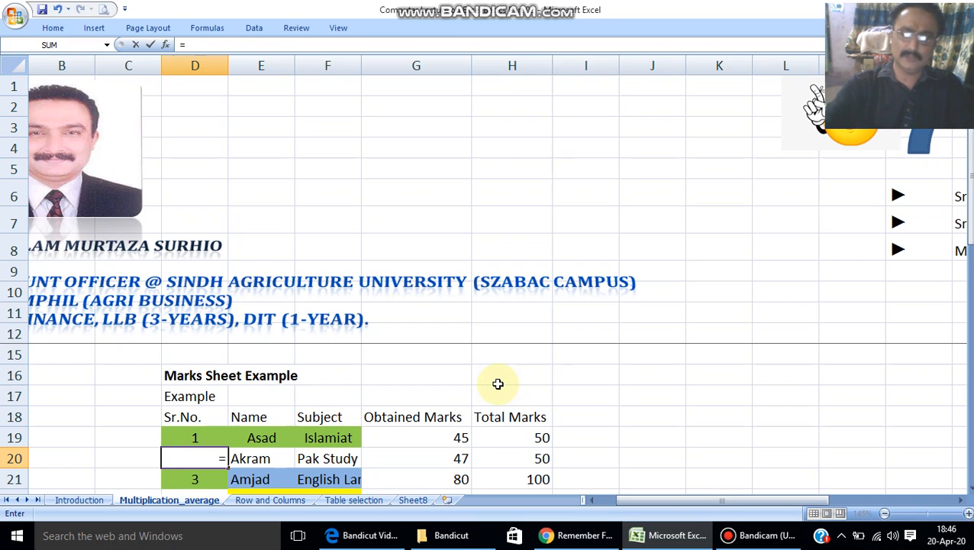
key(Up)
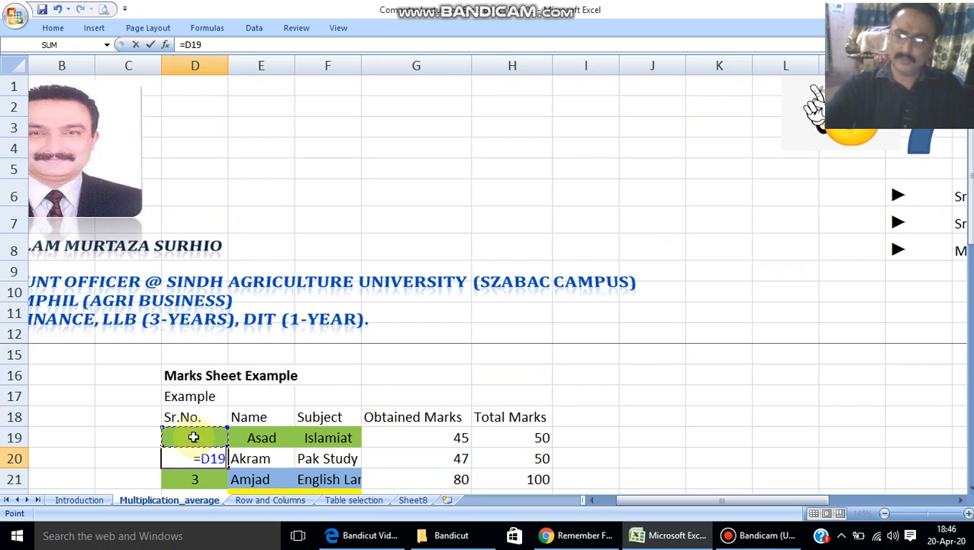
text(+1)
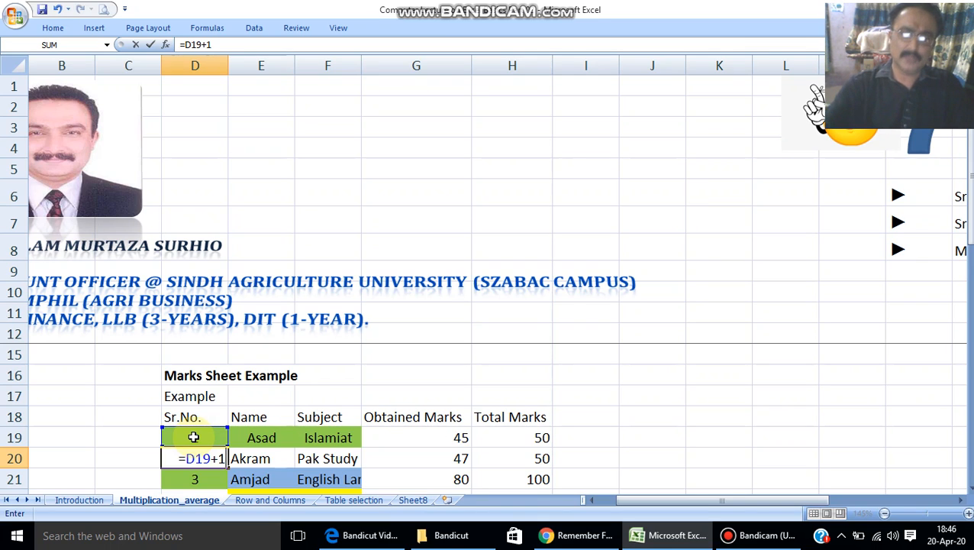
key(Return)
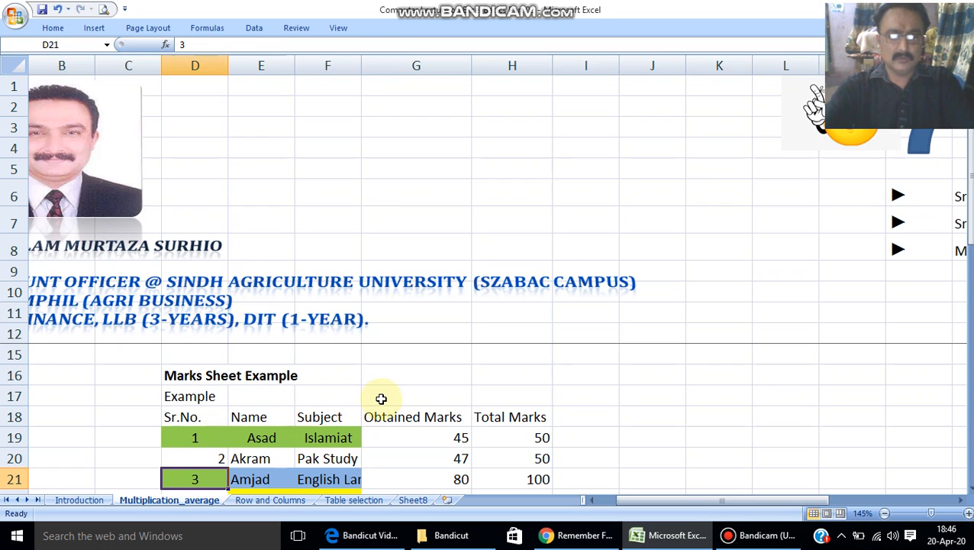
key(ctrl+shift+Down)
key(Delete)
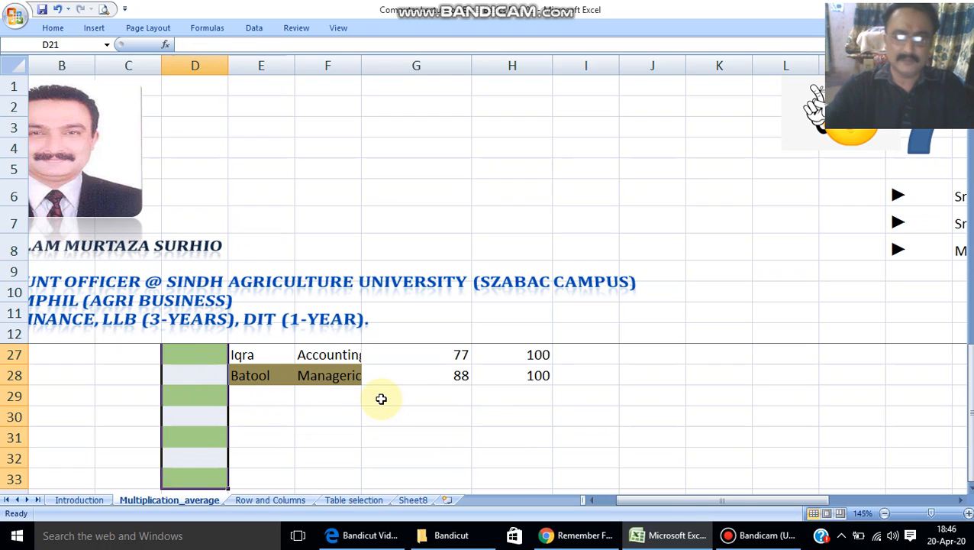
Step: Copy the formula in cell D20 and paste it into cells D21 through D110
key(Up)
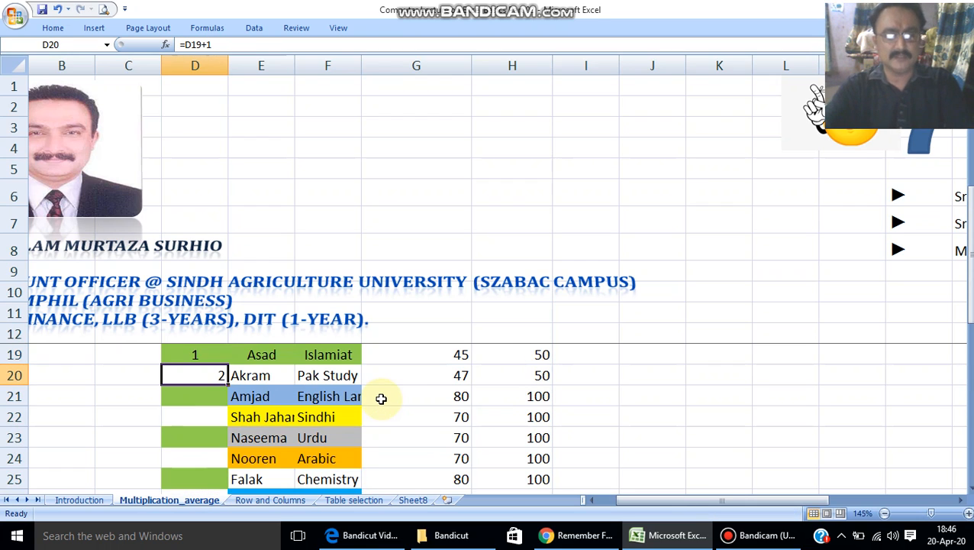
key(ctrl+c)
key(Down)
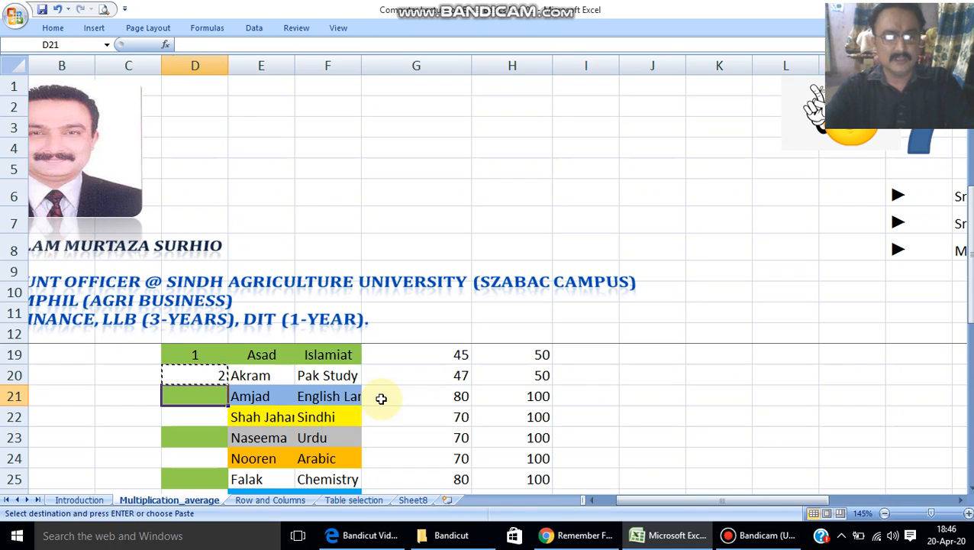
key(shift+Down)
key(shift+Down)
key(shift+Down)
key(shift+Down)
key(shift+Down)
key(shift+Down)
key(shift+Down)
key(shift+Down)
key(shift+Down)
key(shift+Down)
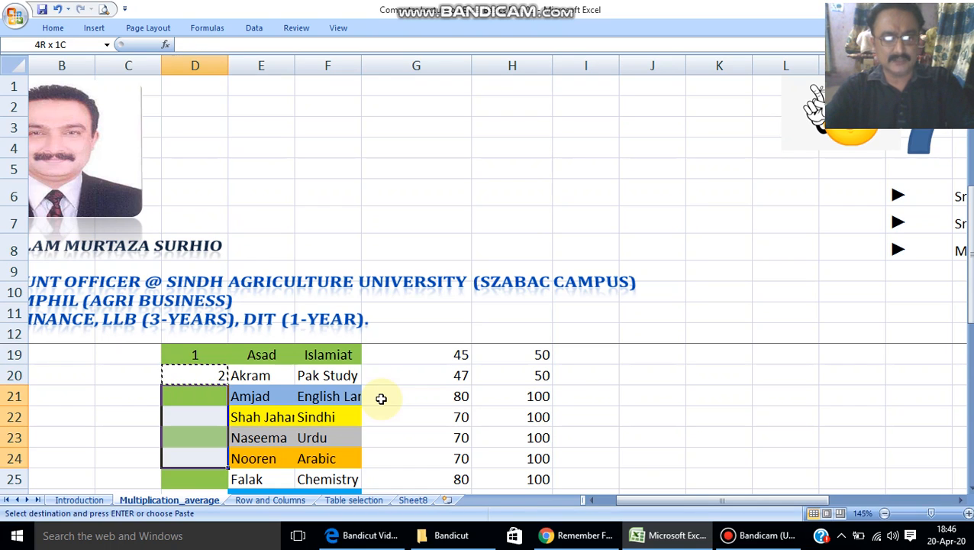
key(shift+Down)
key(shift+Down)
key(shift+Down)
key(shift+Down)
key(shift+Down)
key(shift+Down)
key(shift+Down)
key(shift+Down)
key(shift+Down)
key(shift+Down)
key(shift+Down)
key(shift+Down)
key(shift+Down)
key(shift+Down)
key(shift+Down)
key(shift+Down)
key(shift+Down)
key(shift+Down)
key(shift+Down)
key(shift+Down)
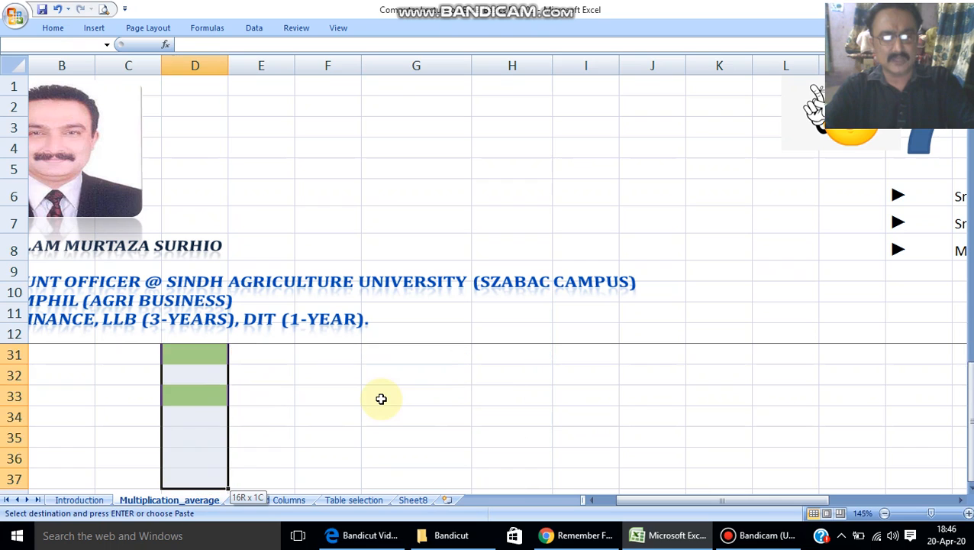
key(shift+Down)
key(shift+Down)
key(shift+Down)
key(shift+Down)
key(shift+Down)
key(shift+Down)
key(shift+Down)
key(shift+Down)
key(shift+Down)
key(shift+Down)
key(shift+Down)
key(shift+Down)
key(shift+Down)
key(shift+Down)
key(shift+Down)
key(shift+Down)
key(shift+Down)
key(shift+Down)
key(shift+Down)
key(shift+Down)
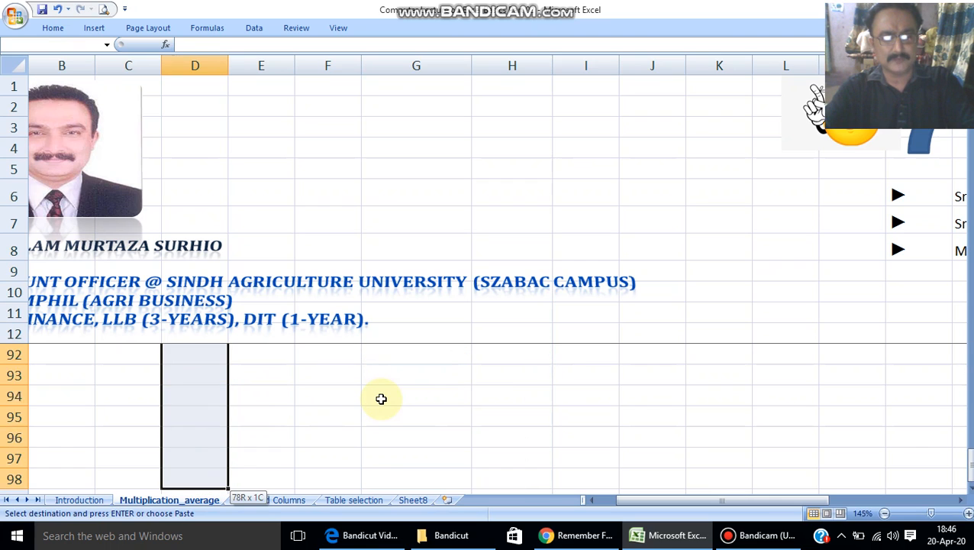
key(ctrl+v)
Step: Check the end of the pasted serial numbers at D110, and return to cell D20 at the start of the table
key(Down)
key(ctrl+Down)
key(Down)
key(Down)
key(Down)
key(Up)
key(Up)
key(Up)
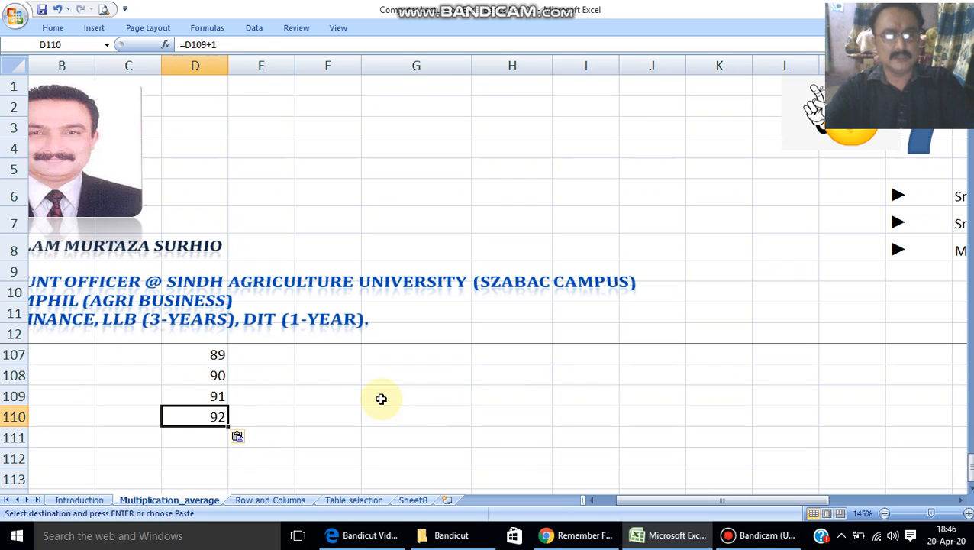
key(ctrl+Up)
key(Down)
key(Down)
key(Down)
key(Down)
key(Down)
key(Down)
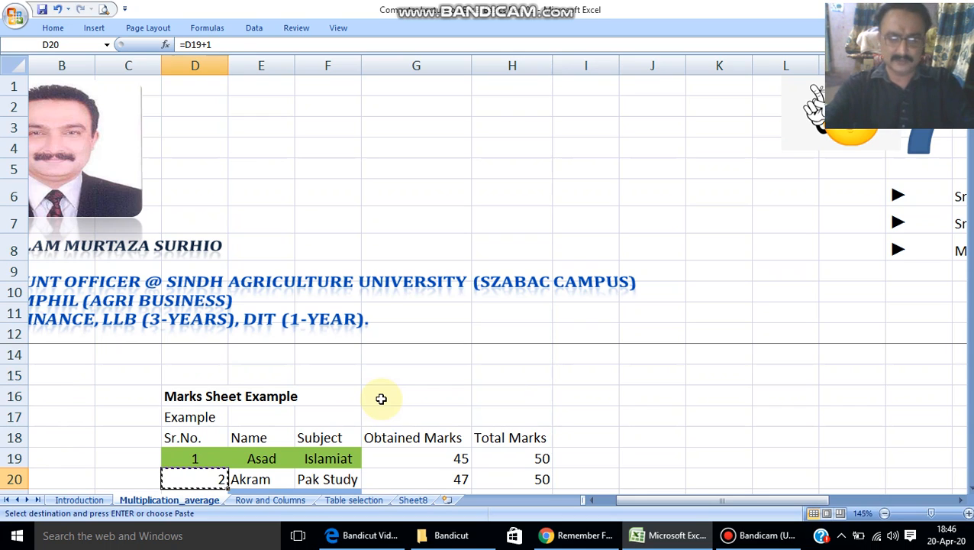
Step: Clear the serial numbers from D20 to D110 and return to cell D20
key(shift+Down)
key(ctrl+shift+Down)
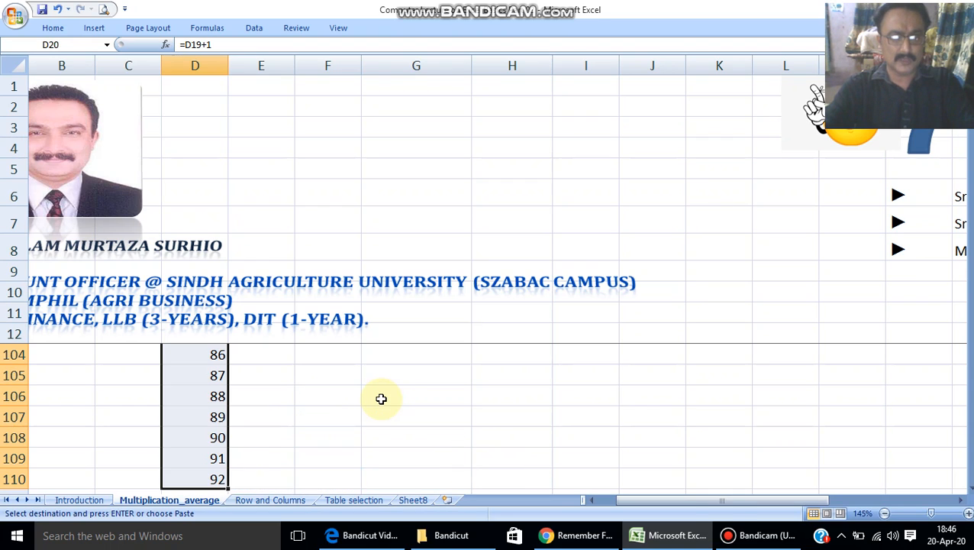
key(Delete)
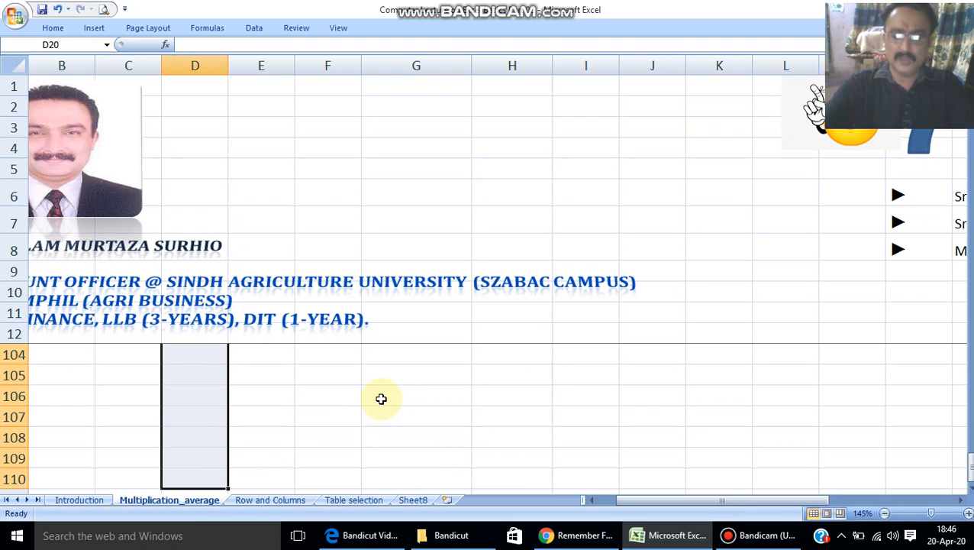
key(Up)
key(Up)
key(Down)
key(Down)
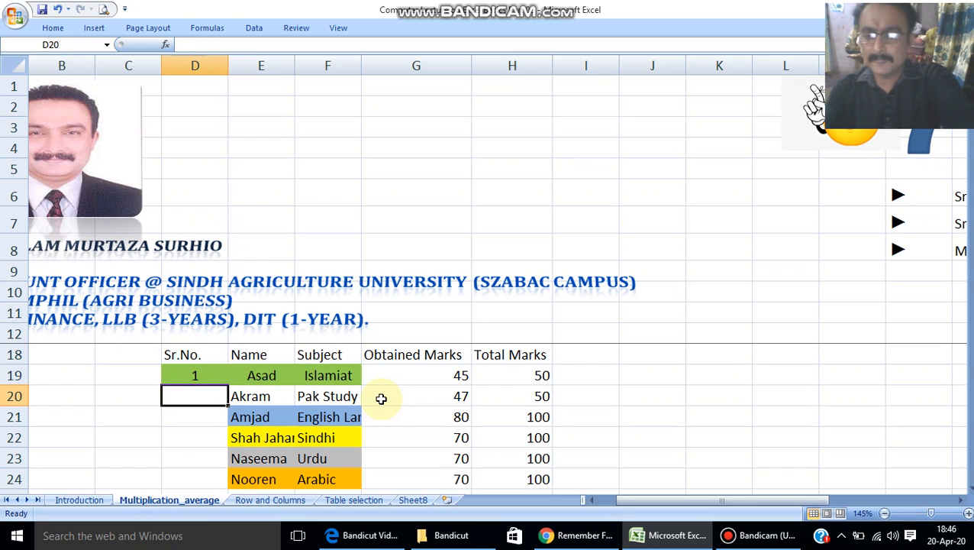
Step: Enter 2 in cell D20 and fill the series from D19:D20 down to D110
text(2)
key(Up)
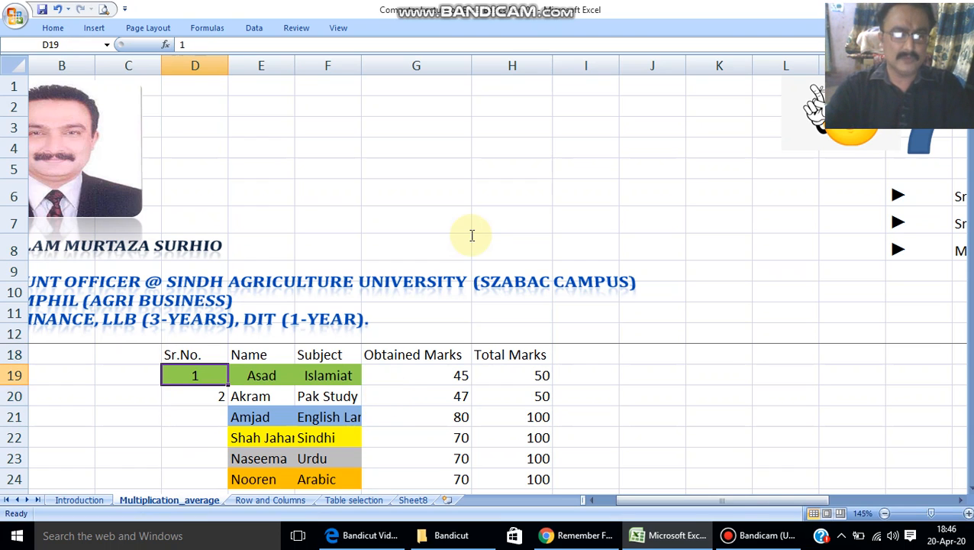
key(shift+Down)
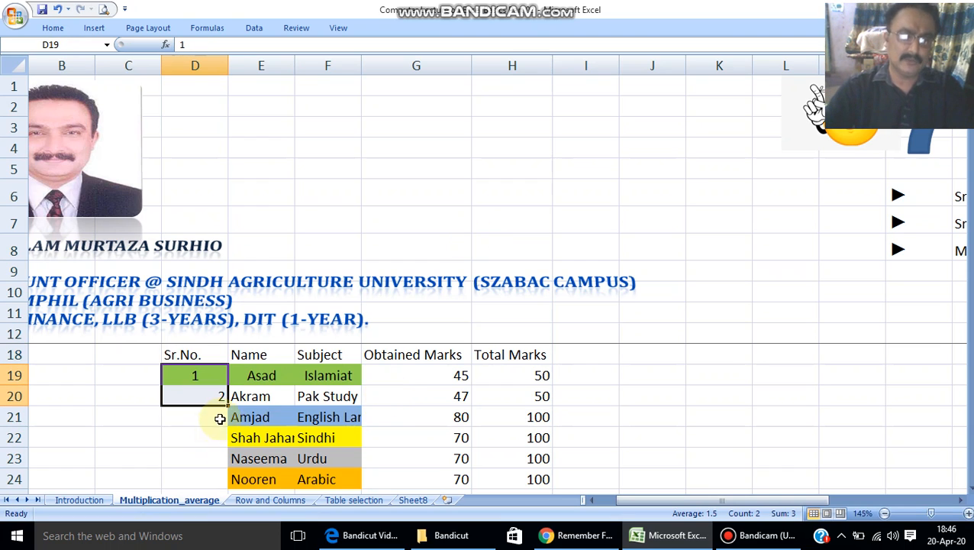
drag(225, 405, 229, 457)
click(195, 437)
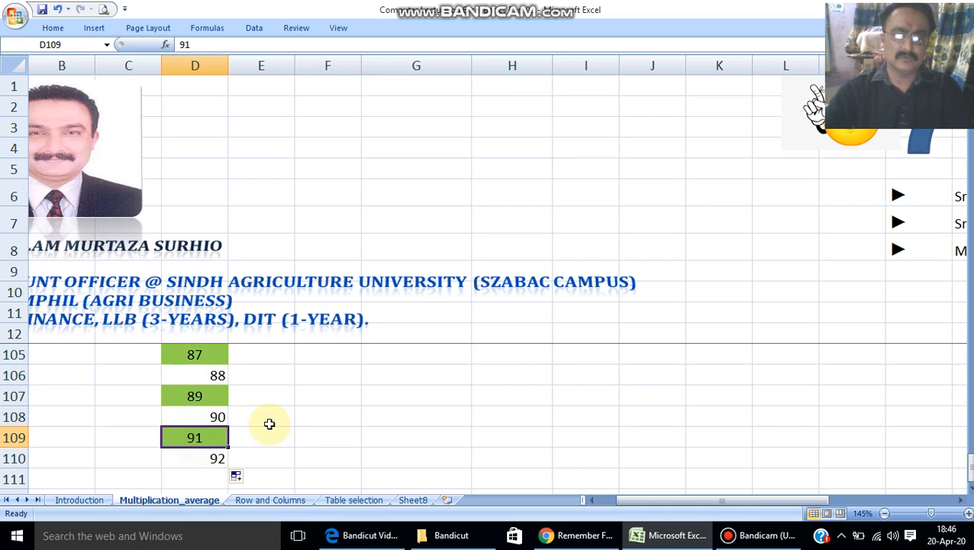
Step: Review the start of the filled serial numbers at D19, and check the multiplication topic on the Introduction sheet
key(ctrl+Up)
key(Down)
key(Down)
key(Down)
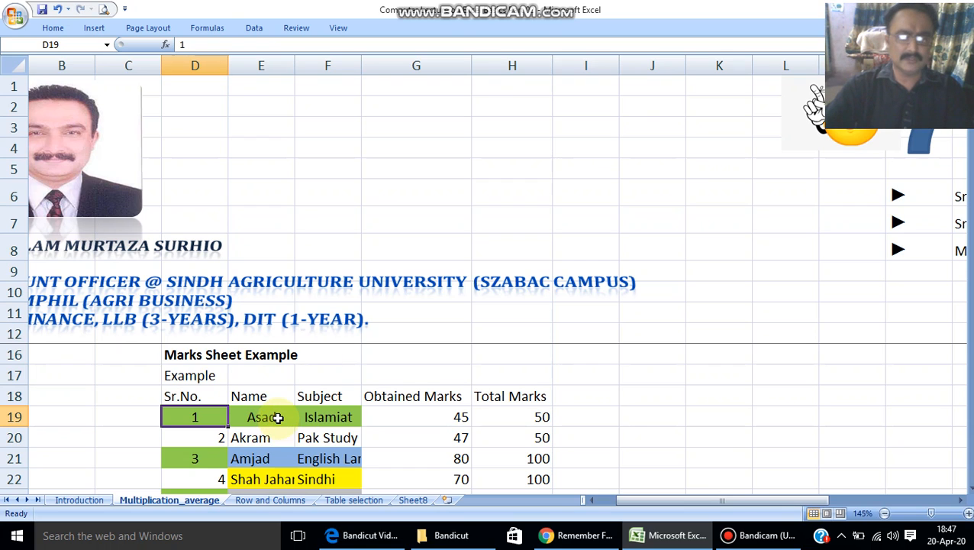
scroll(277, 417, down, 2)
scroll(277, 417, up, 2)
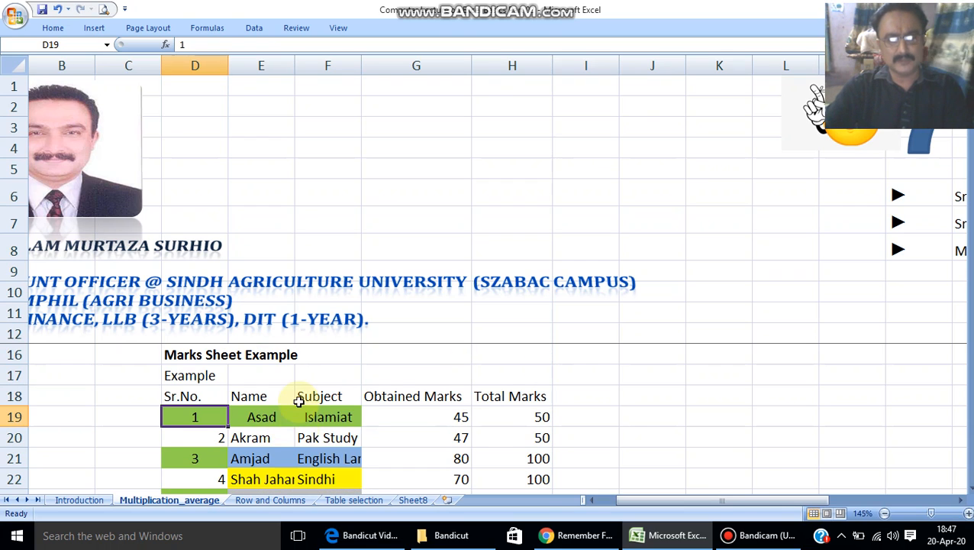
click(79, 499)
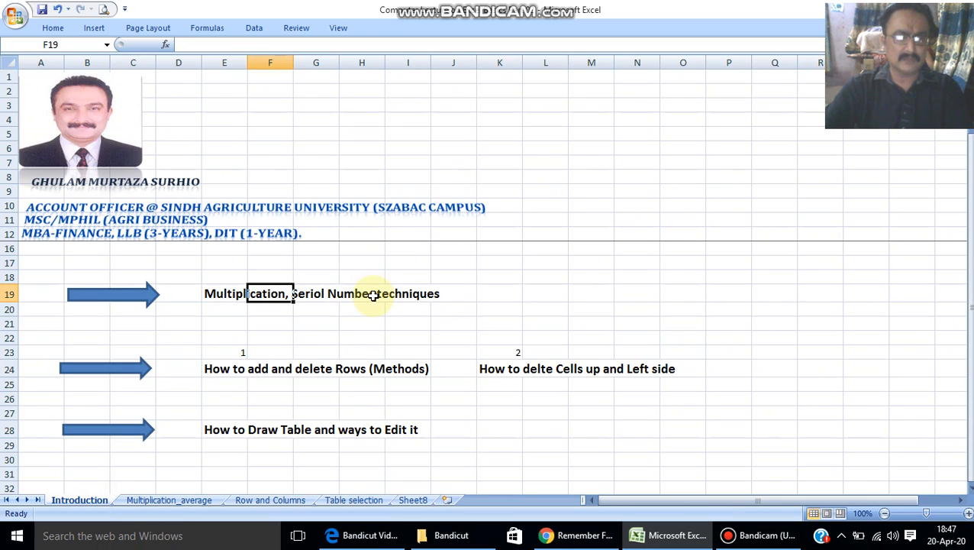
click(141, 499)
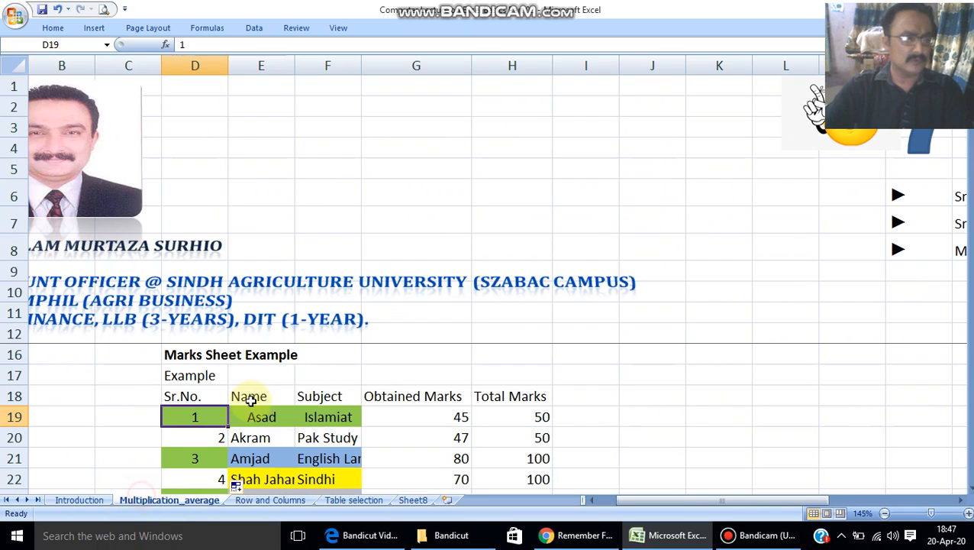
click(767, 536)
click(767, 539)
Step: Clear the extra serial numbers below the last marks sheet entry, from D29 to D110
scroll(280, 398, down, 2)
scroll(282, 400, down, 5)
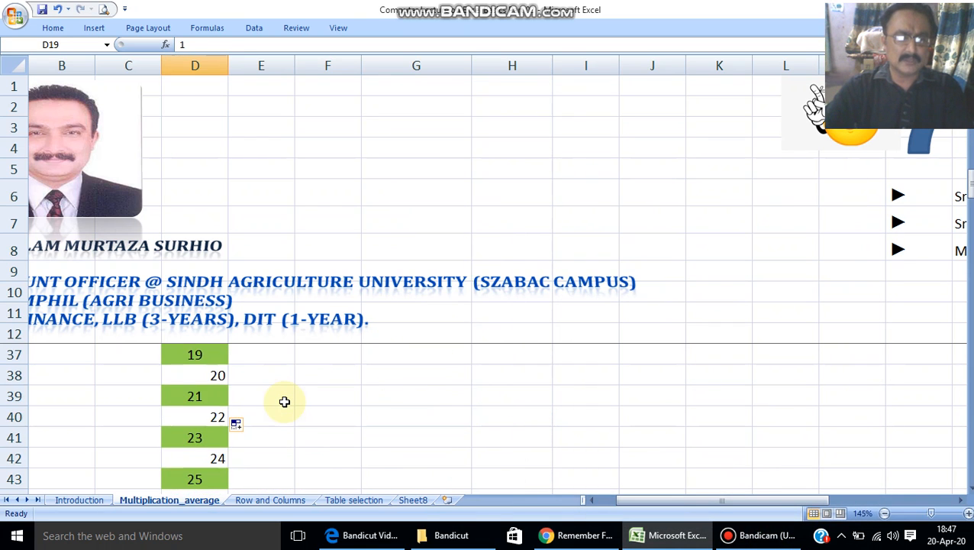
scroll(275, 386, up, 3)
click(269, 377)
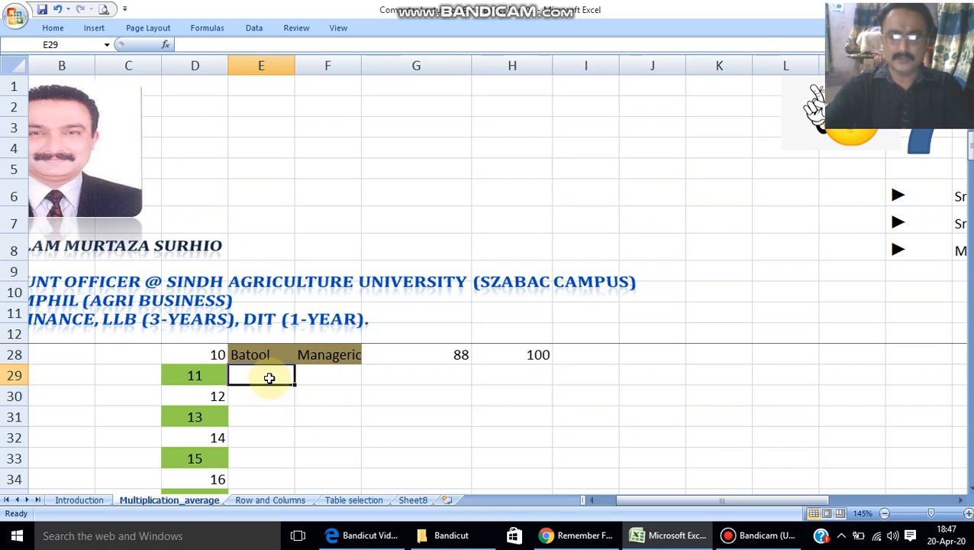
key(Left)
key(ctrl+shift+Down)
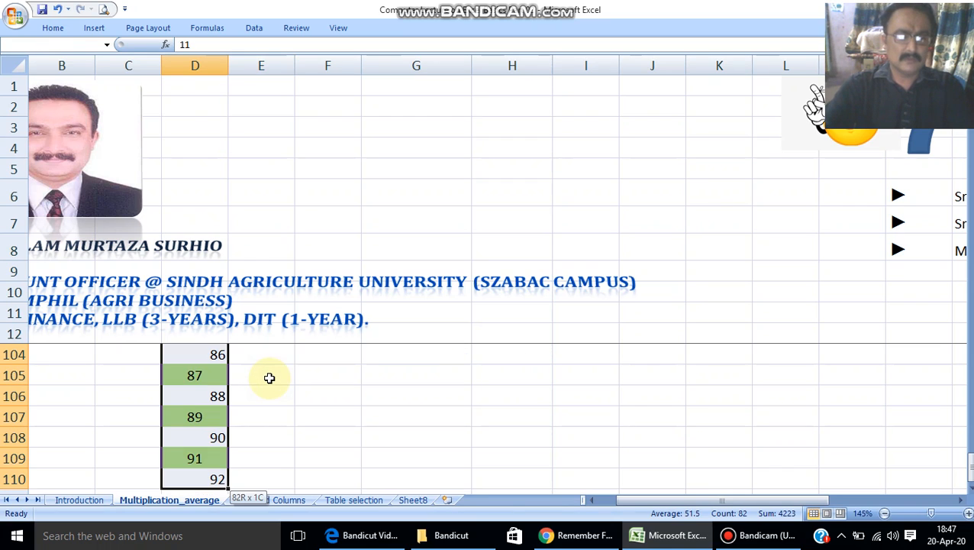
key(Delete)
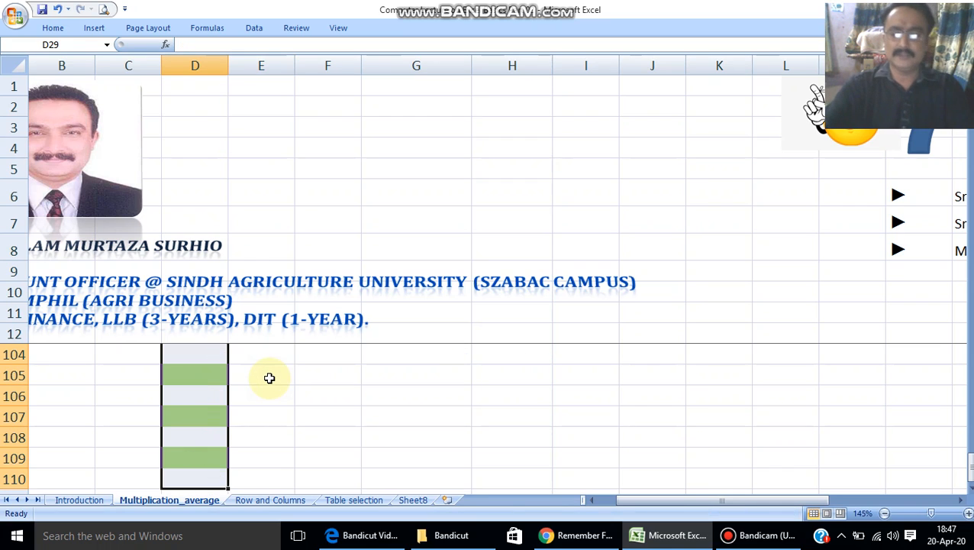
Step: Copy the obtained marks in G27:G28 and paste them into G31:G32
key(Up)
key(Up)
key(Down)
key(Down)
key(Down)
key(Down)
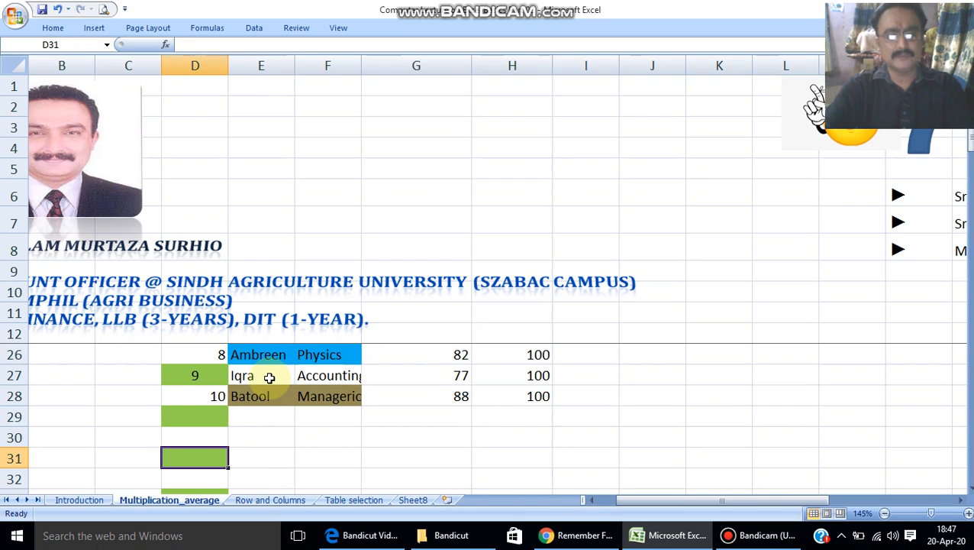
key(Right)
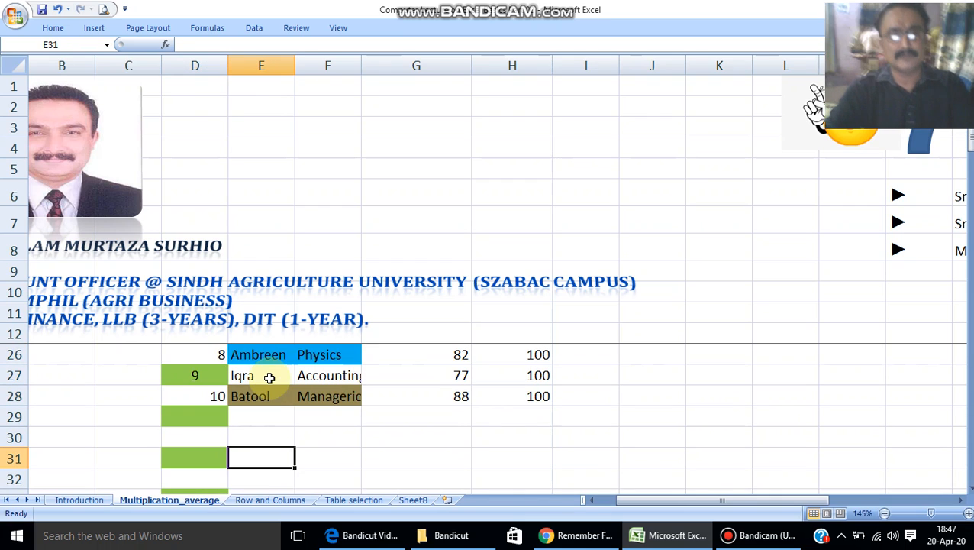
key(Right)
key(Right)
key(Right)
key(Left)
key(Up)
key(Up)
key(Up)
key(Up)
key(shift+Down)
key(ctrl+c)
key(Down)
key(Down)
key(Down)
key(Down)
key(ctrl+v)
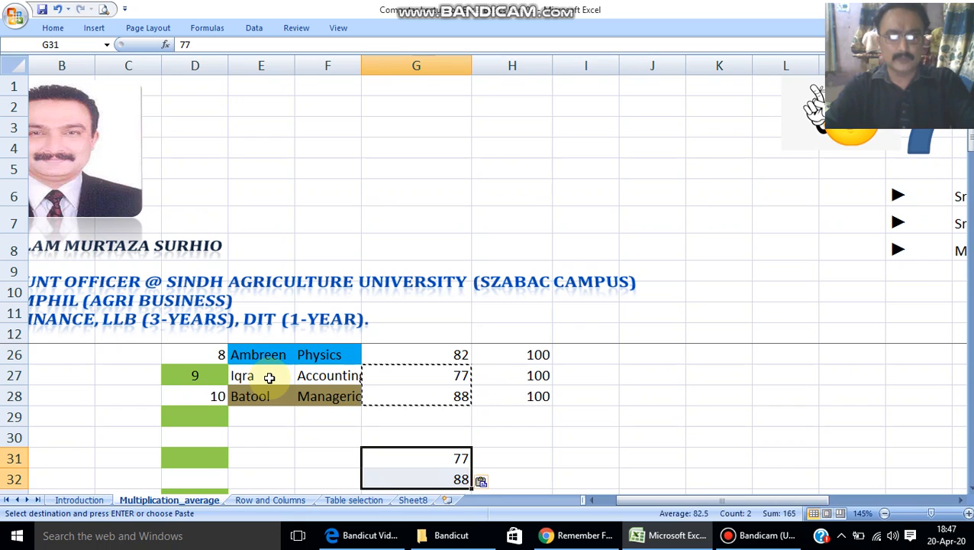
Step: Enter the formula =G31*G32 in cell G33 to multiply the two pasted marks
key(Down)
key(Down)
key(Down)
key(Up)
key(Up)
key(Up)
key(Down)
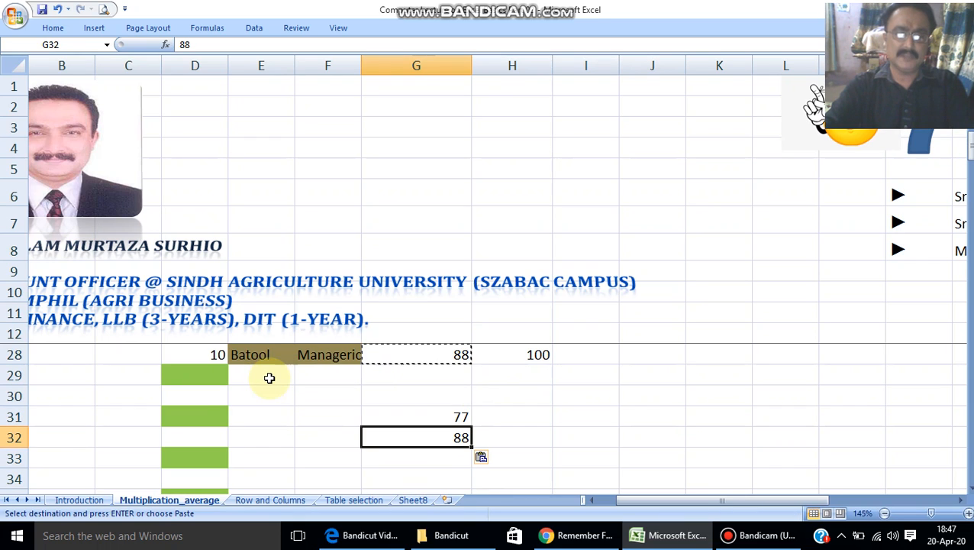
key(Down)
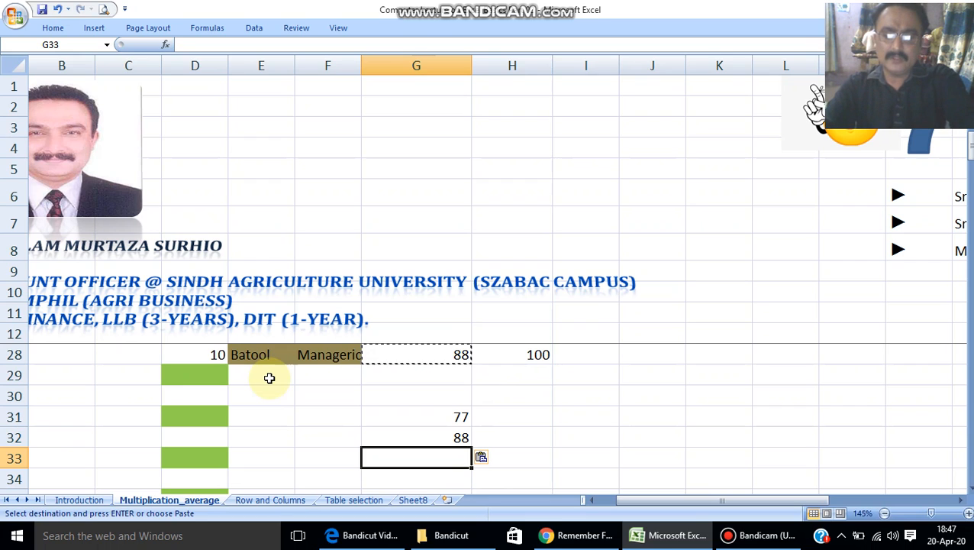
text(=)
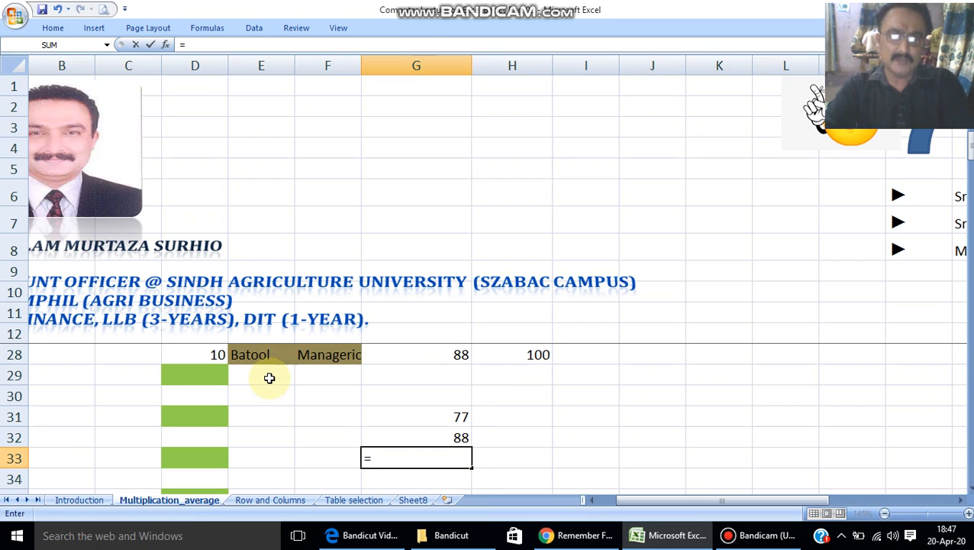
click(434, 418)
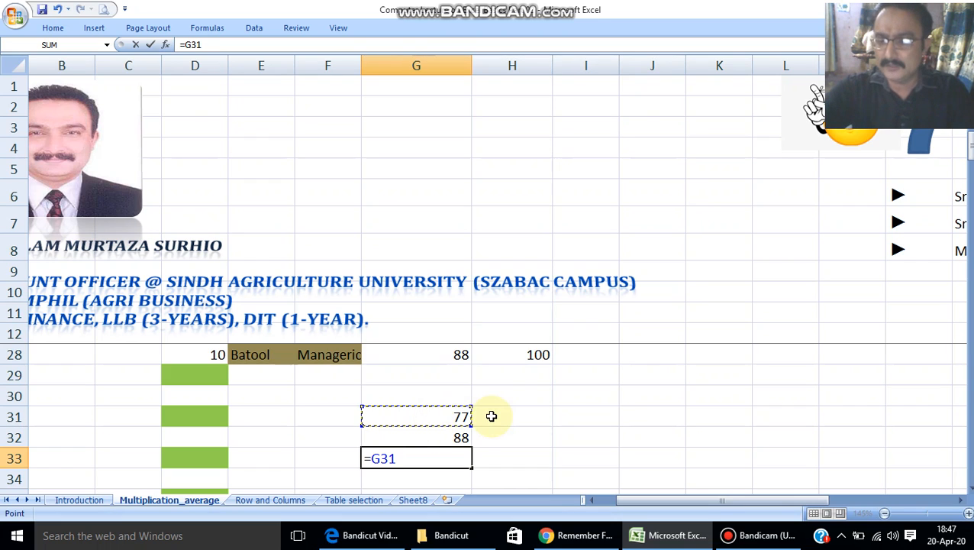
text(-)
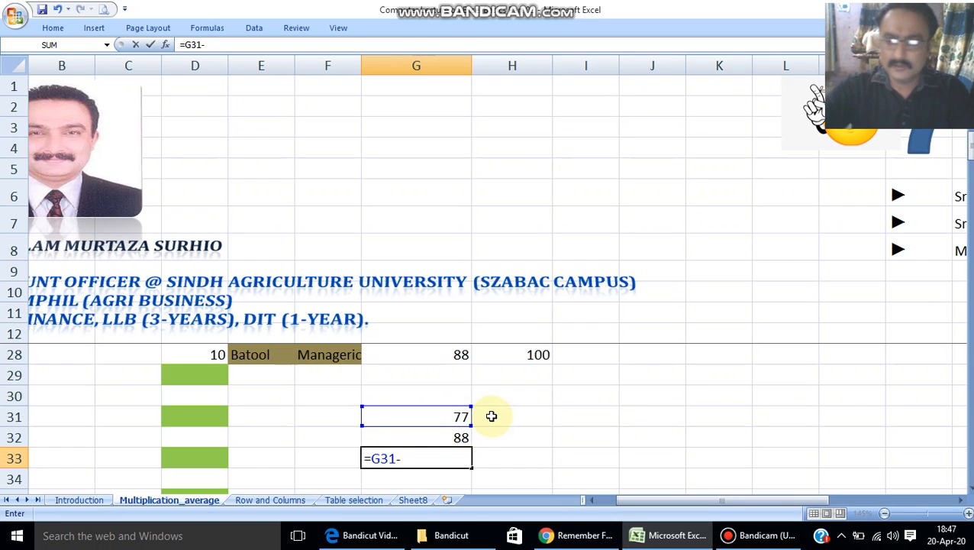
key(BackSpace)
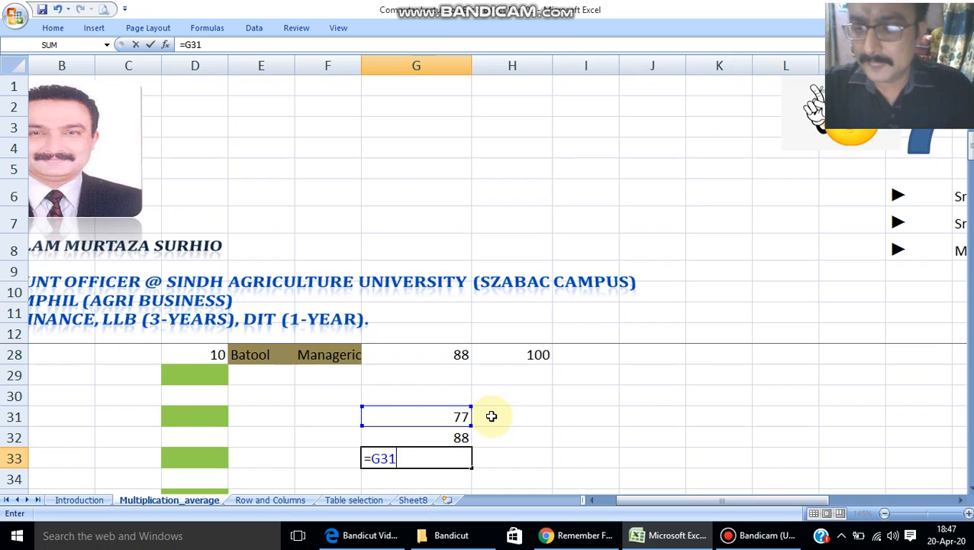
text(*)
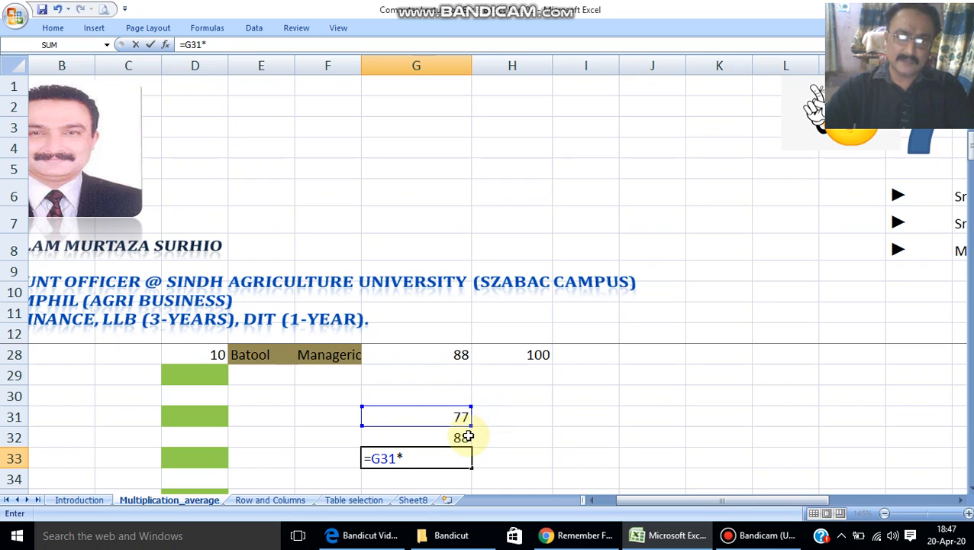
click(467, 436)
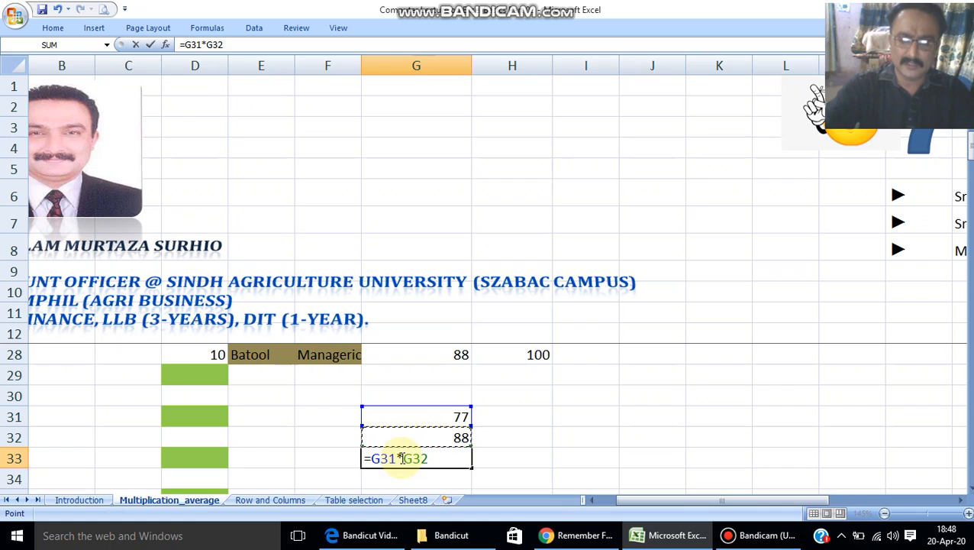
key(Return)
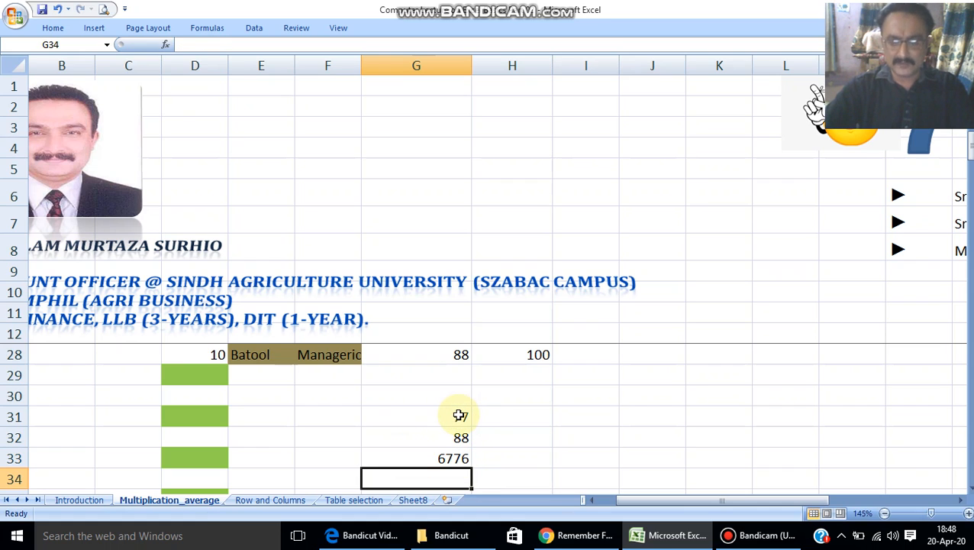
Step: Examine the multiplication formula in cell G33 and the neighbouring empty cells in row 33
click(453, 458)
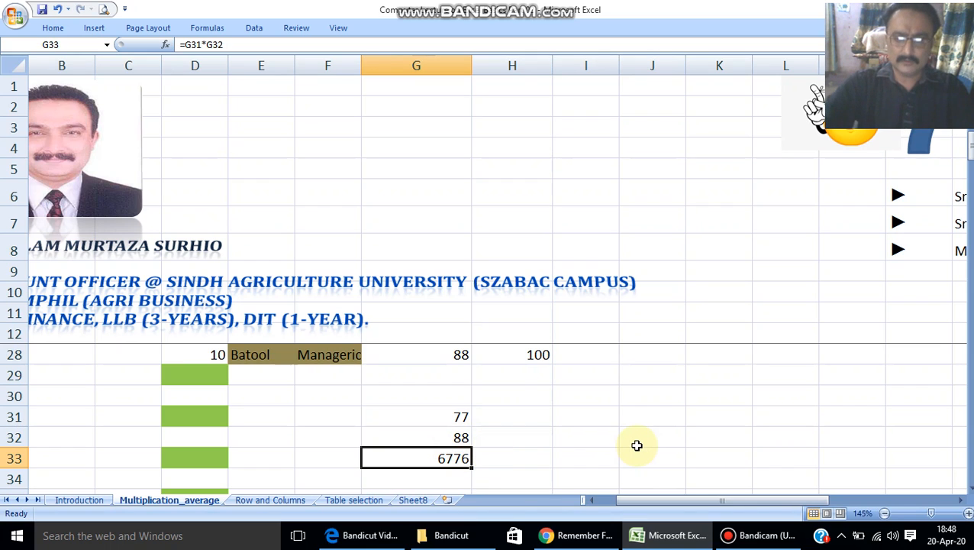
key(Right)
key(Right)
key(Right)
key(Left)
key(Left)
key(Left)
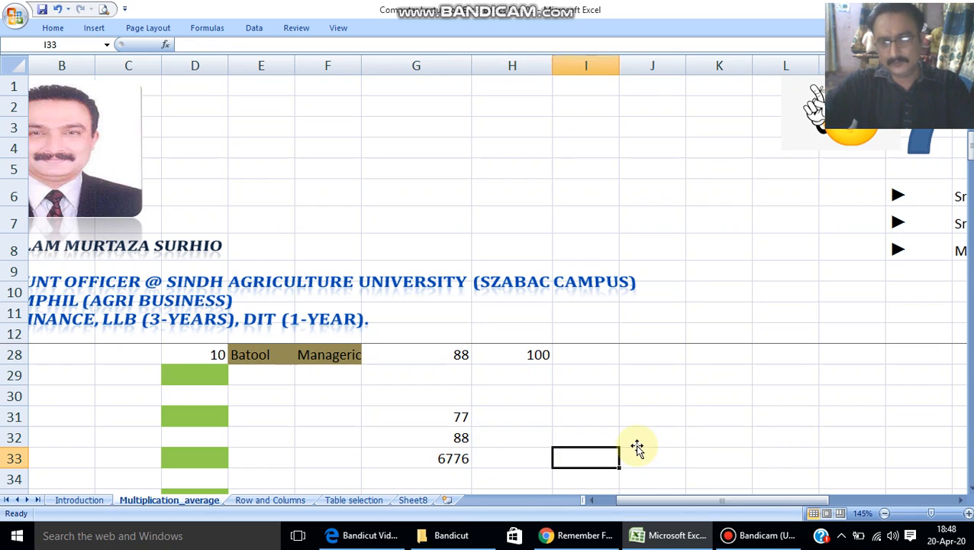
key(Right)
key(Right)
key(Right)
key(Right)
key(Left)
key(Left)
key(Left)
key(Left)
Step: Copy the multiplication formula from cell G33 into cell H33
key(ctrl+c)
key(Right)
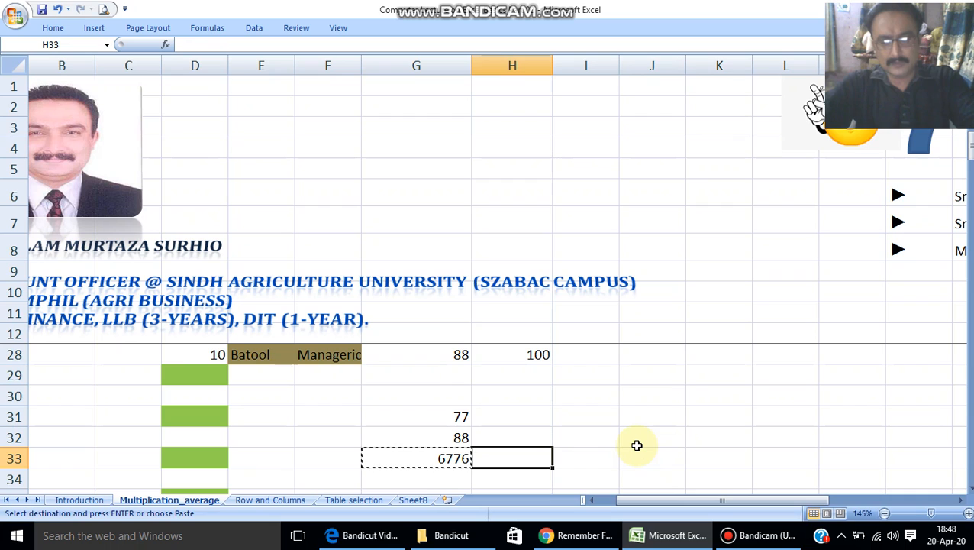
key(ctrl+v)
key(Right)
key(Left)
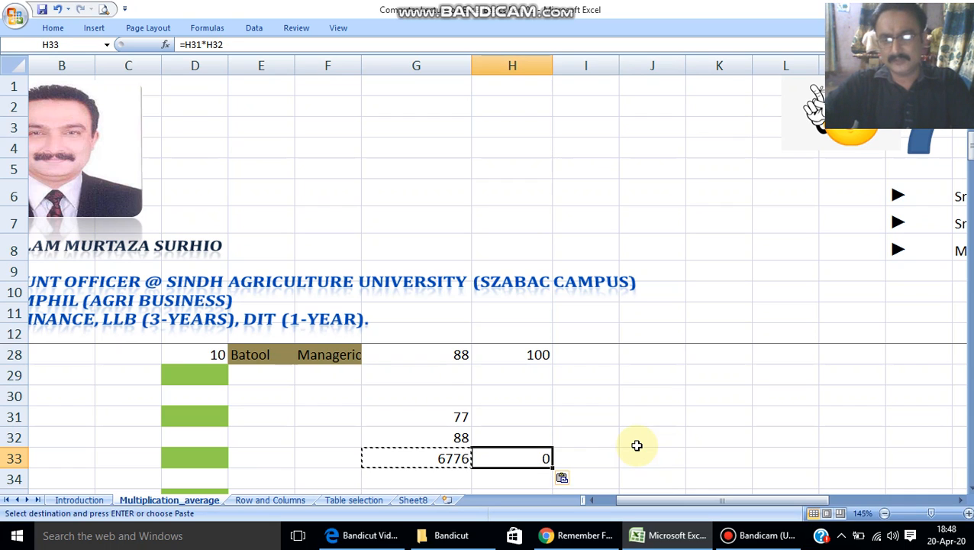
Step: Enter 2 in both H31 and H32 as the values multiplied by the formula in H33
key(Escape)
key(Left)
key(Up)
key(Up)
key(Right)
text(2)
key(Return)
text(2)
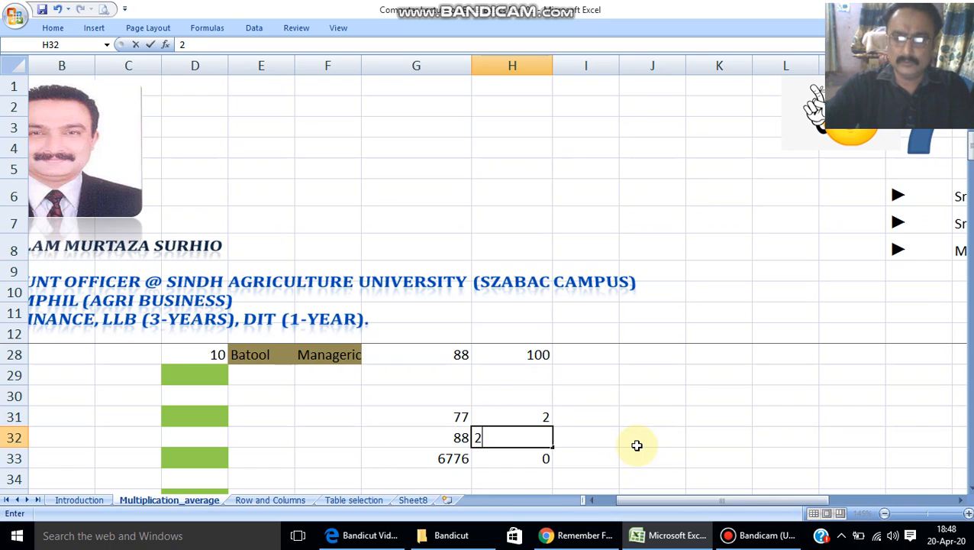
key(Right)
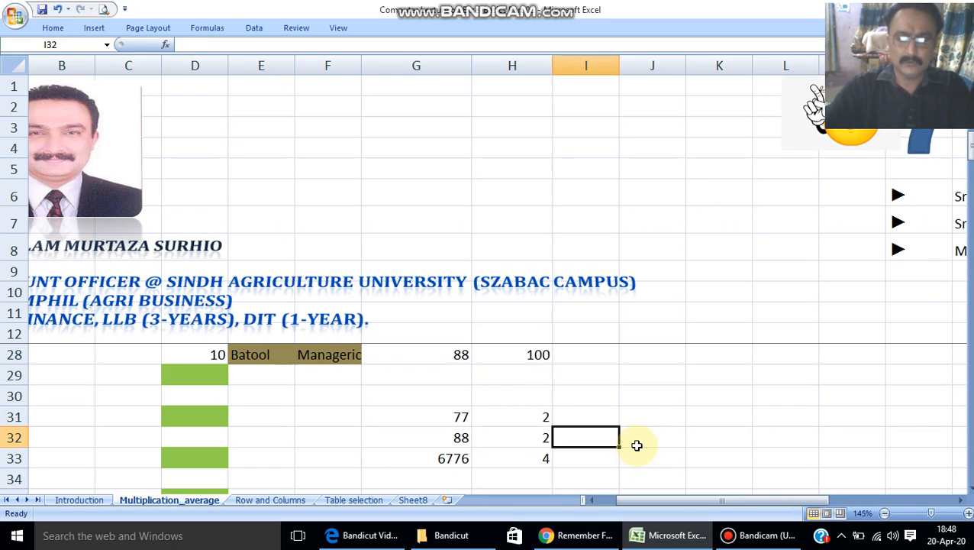
Step: Copy the multiplication formula from cell H33 into cell I33
click(542, 460)
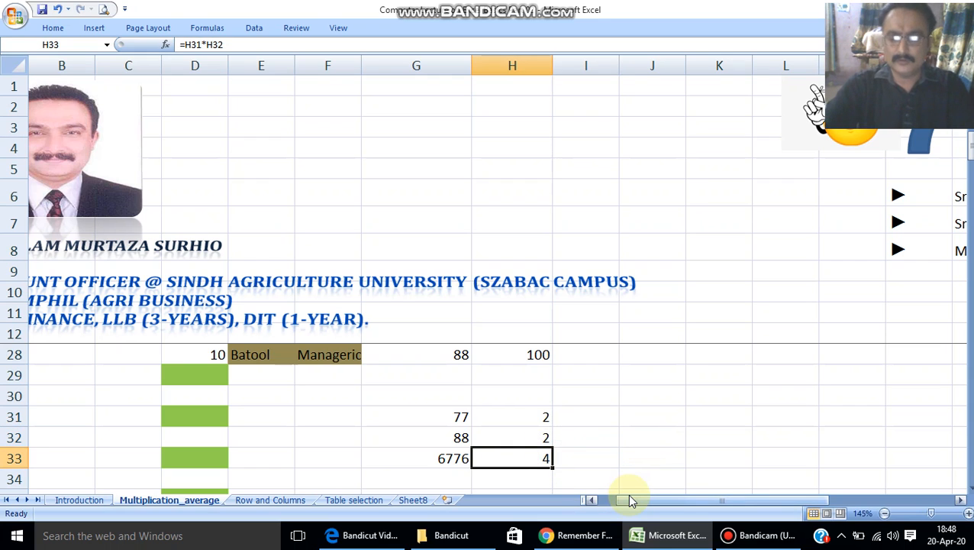
key(ctrl+c)
key(Right)
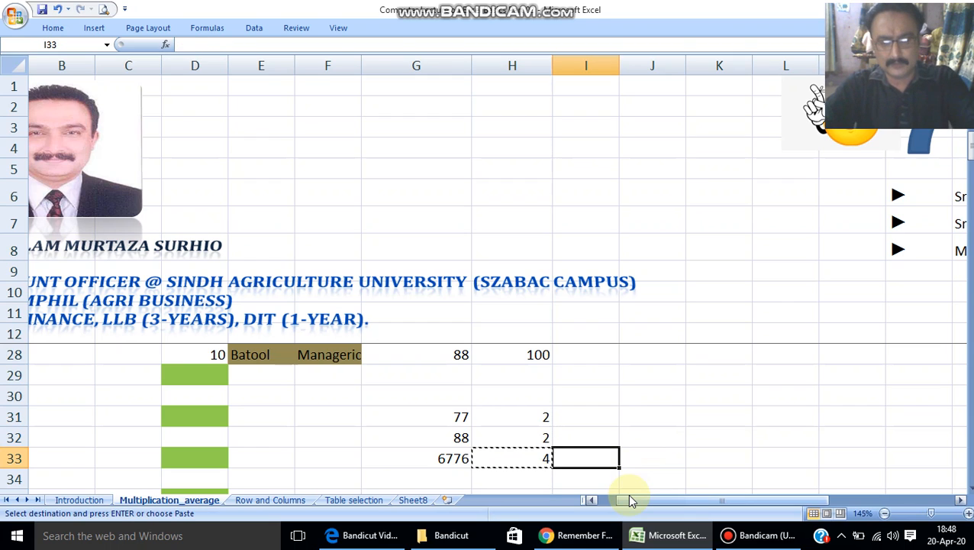
key(ctrl+v)
key(Escape)
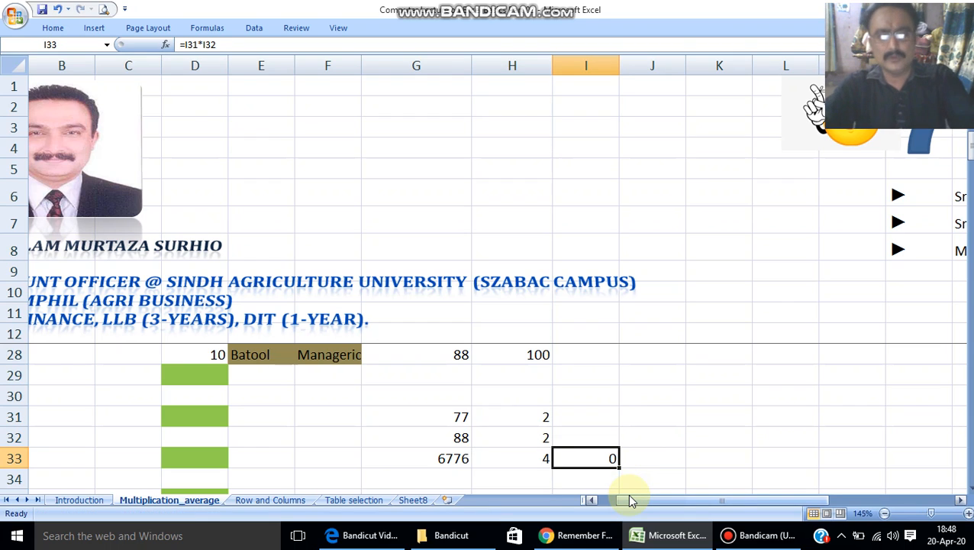
Step: Enter 3 in both I31 and I32 as the values multiplied by the formula in I33
key(Left)
key(Up)
key(Up)
key(Right)
text(3)
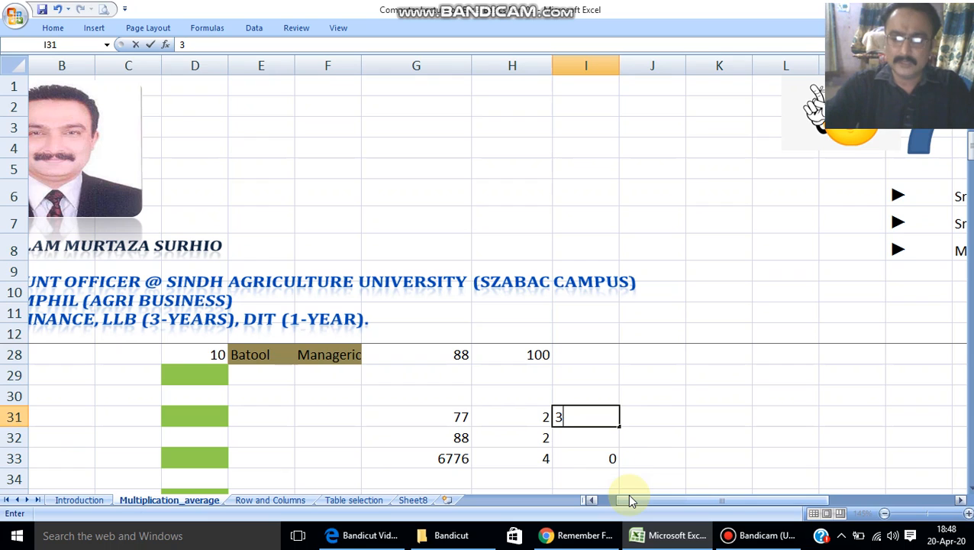
key(Return)
text(3)
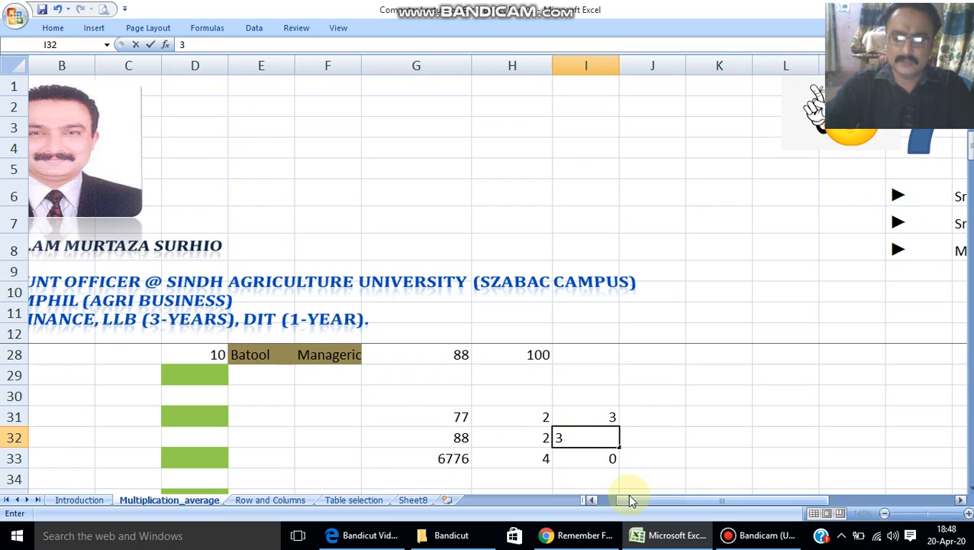
key(Return)
key(Right)
key(Left)
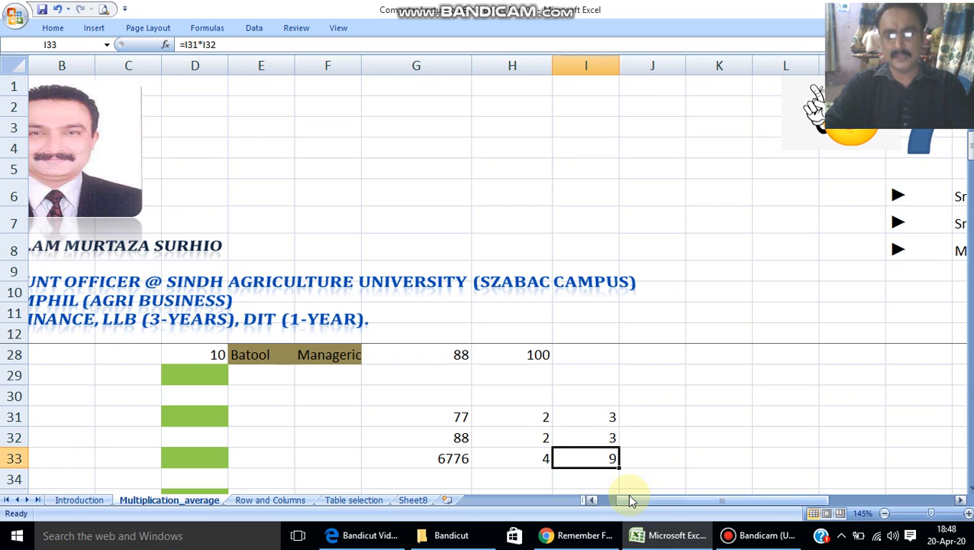
Step: Make the multiplication results in cells G33 to I33 bold
key(shift+Left)
key(shift+Left)
key(ctrl+b)
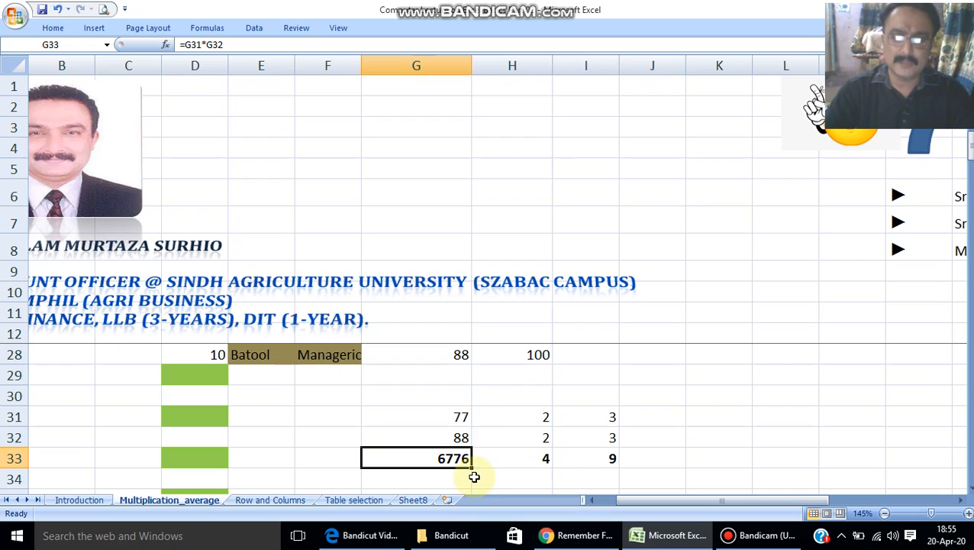
Step: Clear cell G33 and rebuild its multiplication formula as =G31*G32 using cell references
key(Delete)
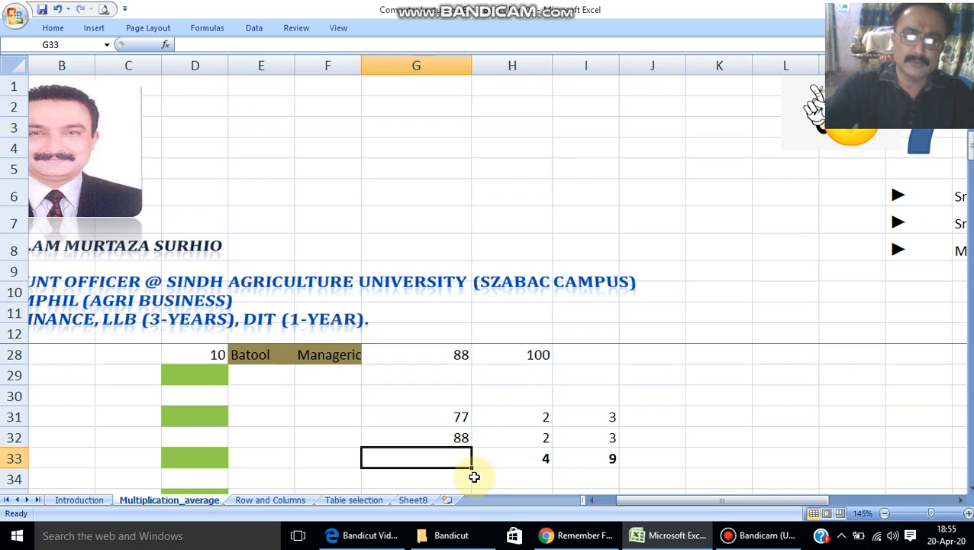
text(=)
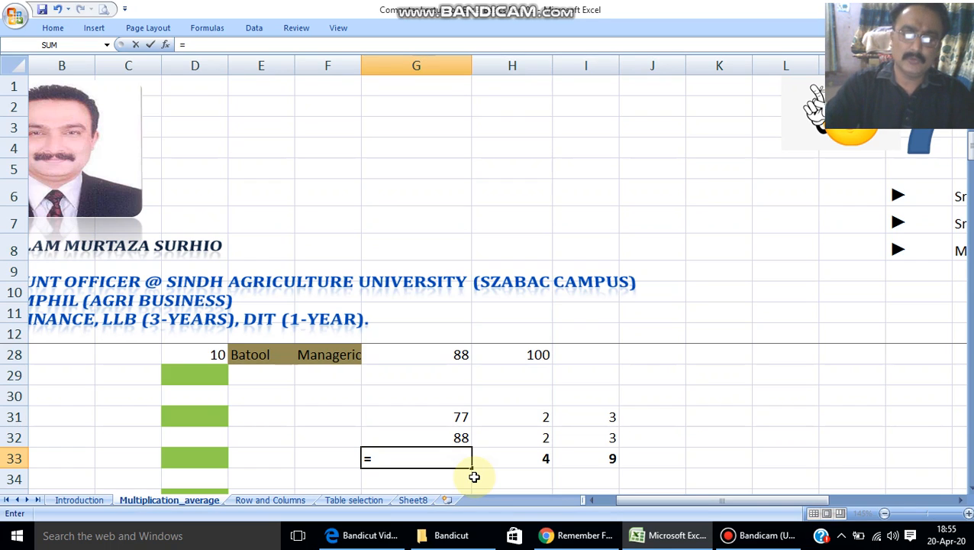
click(455, 412)
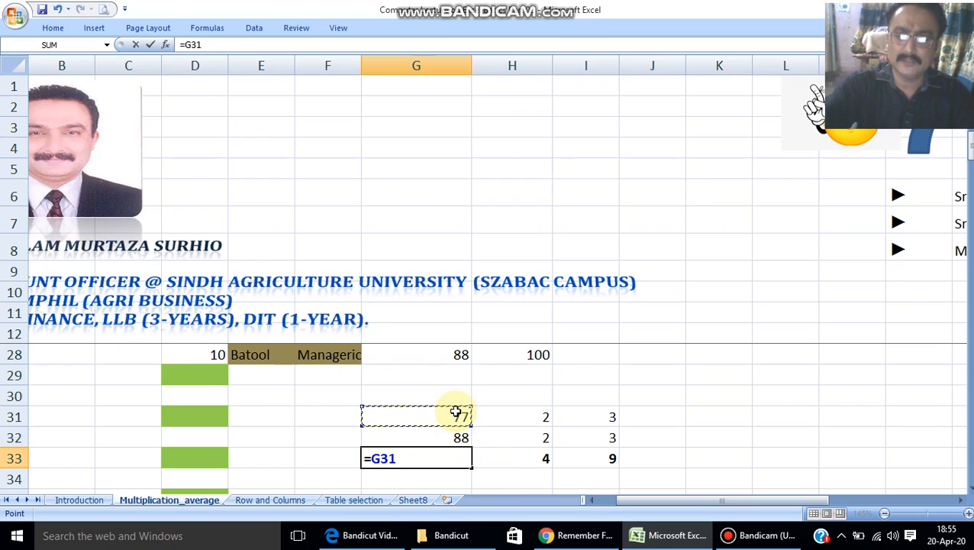
text(*)
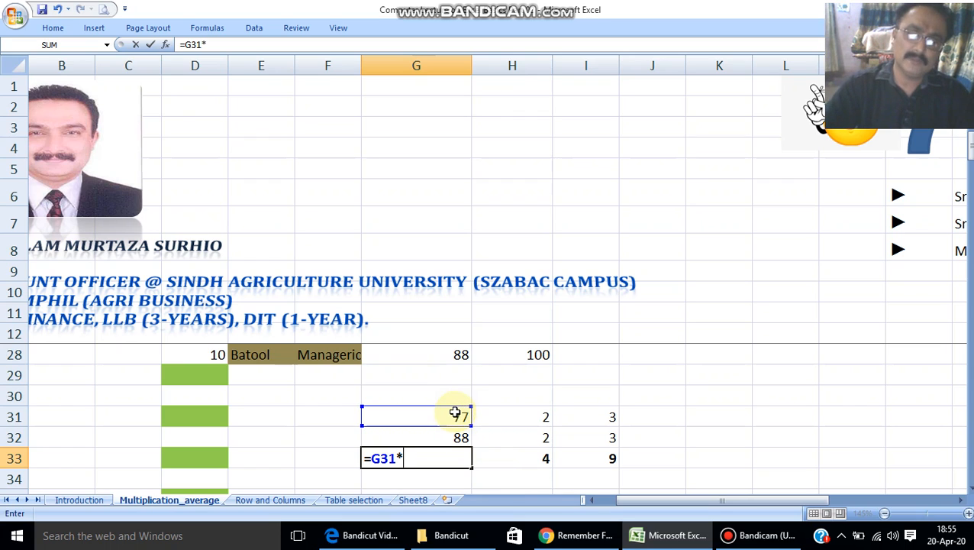
click(455, 436)
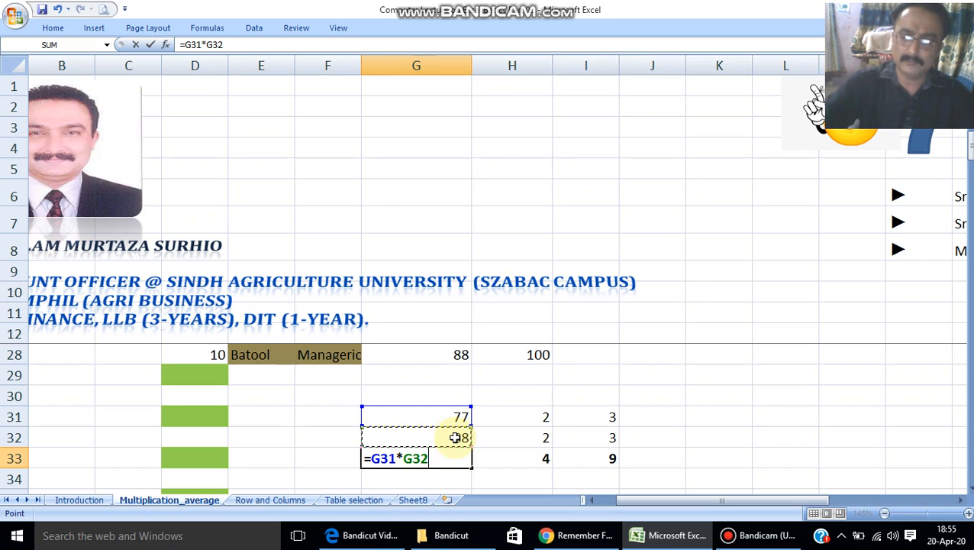
key(Return)
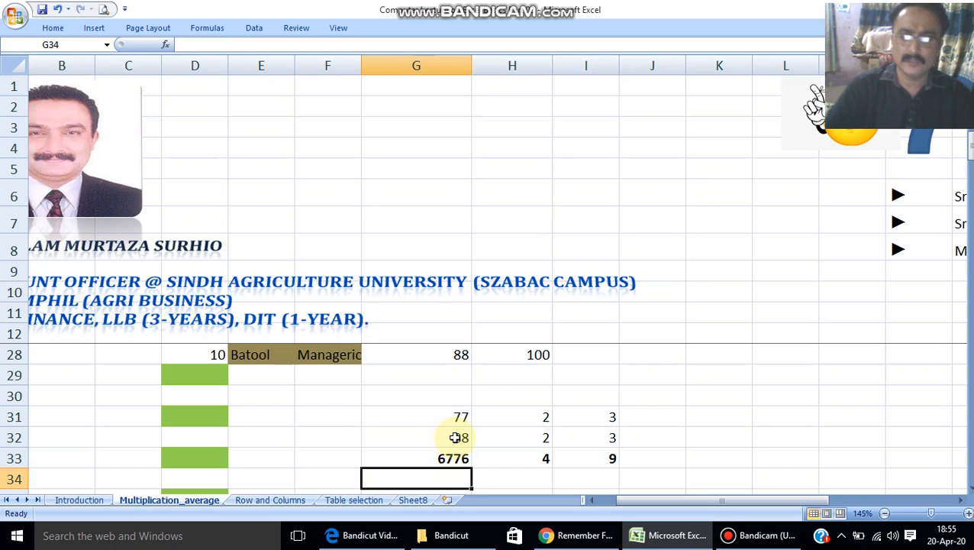
key(Up)
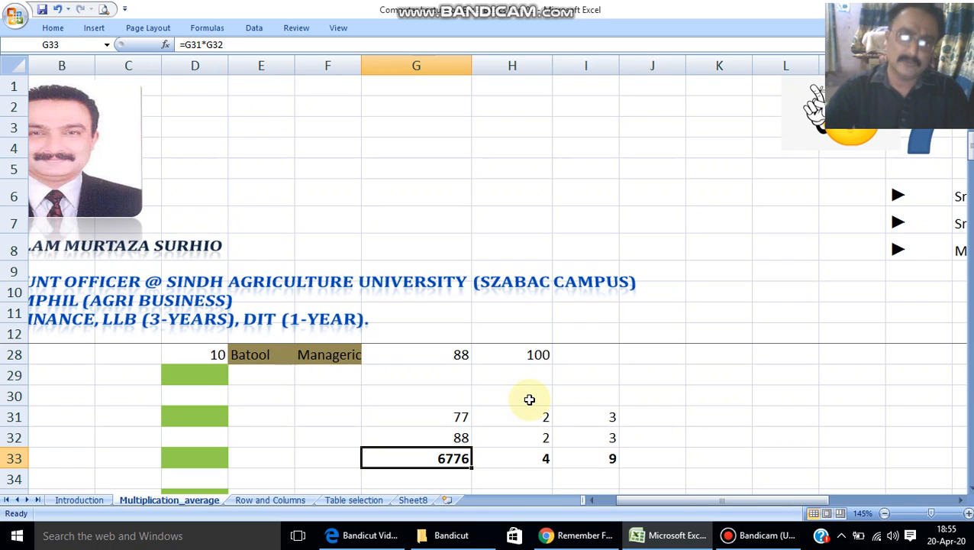
Step: Inspect the cells referenced by the multiplication formula in G33
double_click(461, 456)
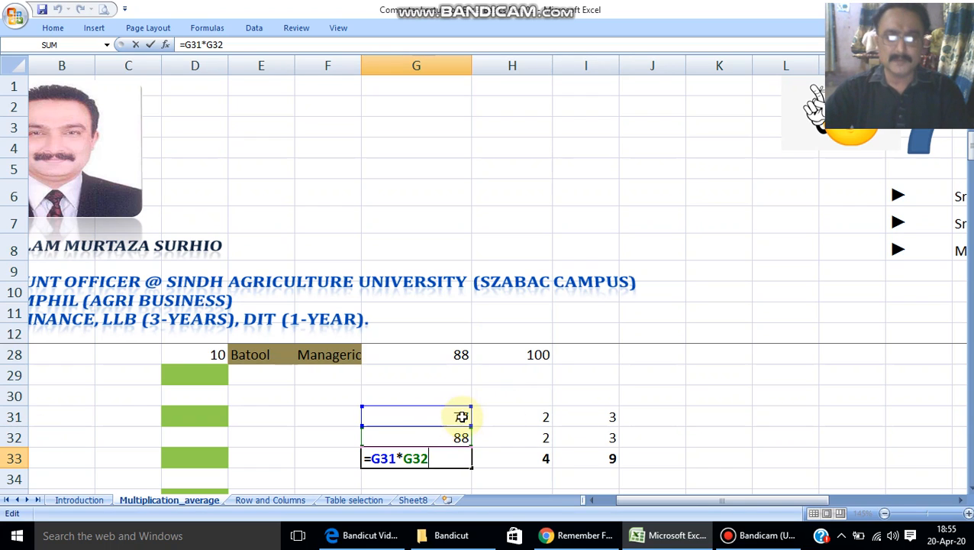
click(502, 475)
click(446, 461)
Step: Clear the multiplication formulas from cells H33 and I33
click(550, 457)
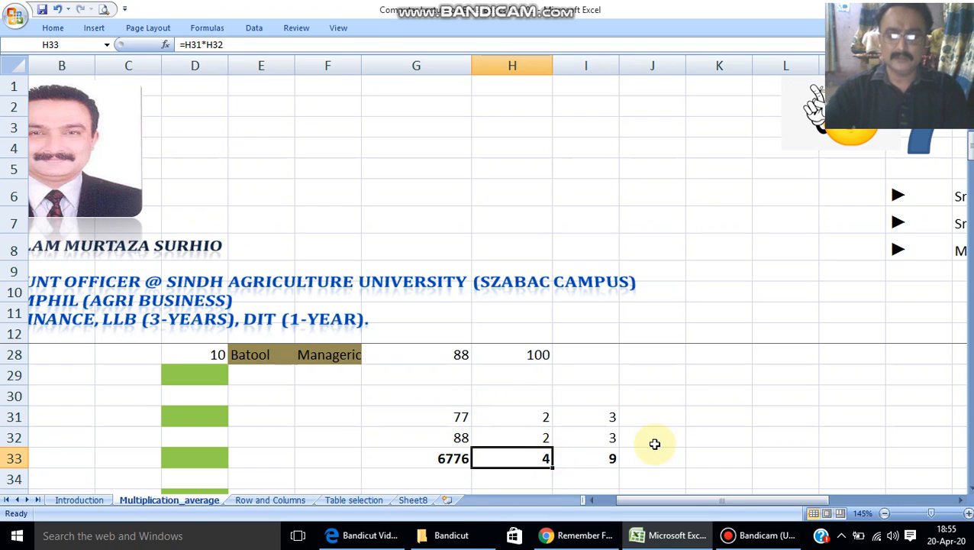
key(shift+Right)
key(Delete)
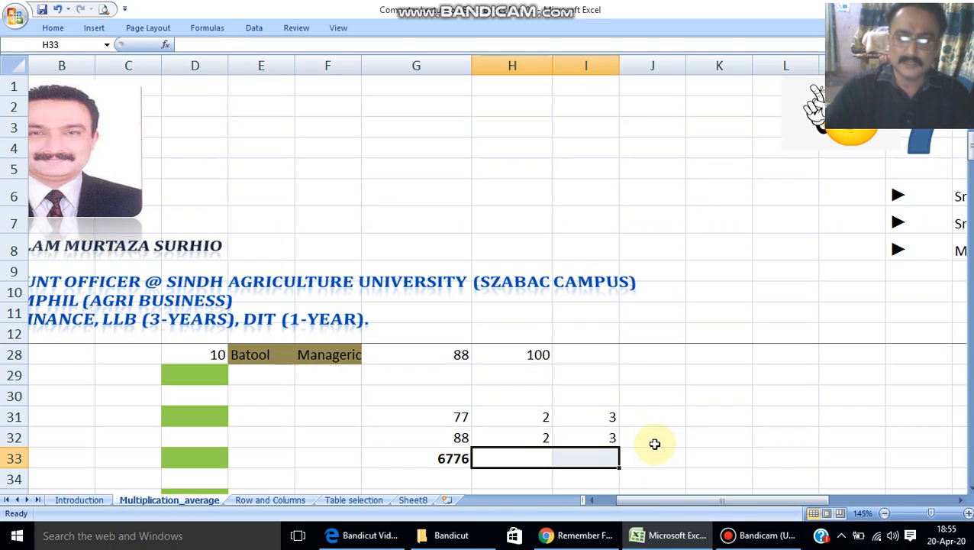
key(Right)
key(Left)
key(Right)
key(Left)
key(Right)
key(Left)
key(Up)
key(Up)
key(Up)
key(Down)
key(Down)
key(Down)
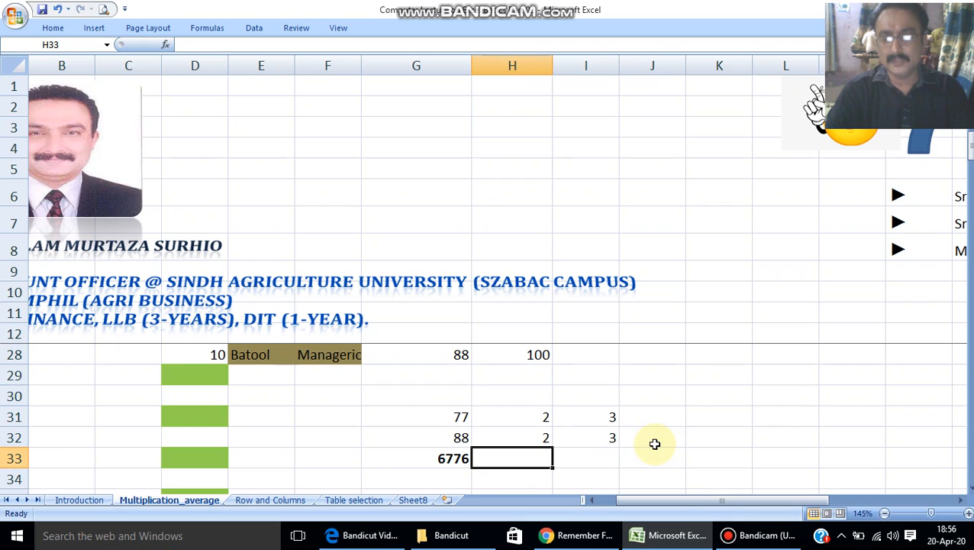
Step: Fill the multiplication formula from cell G33 across into H33 and I33
key(Left)
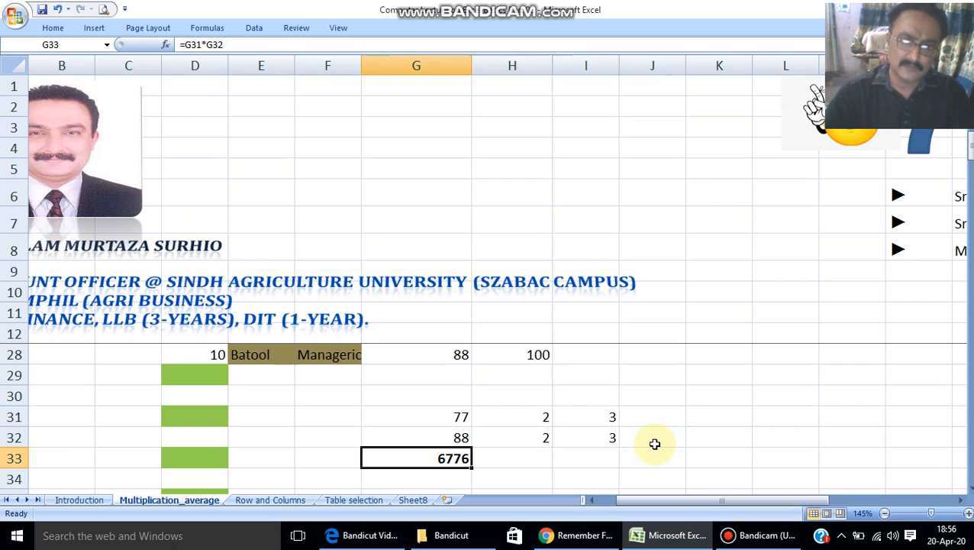
drag(473, 470, 546, 464)
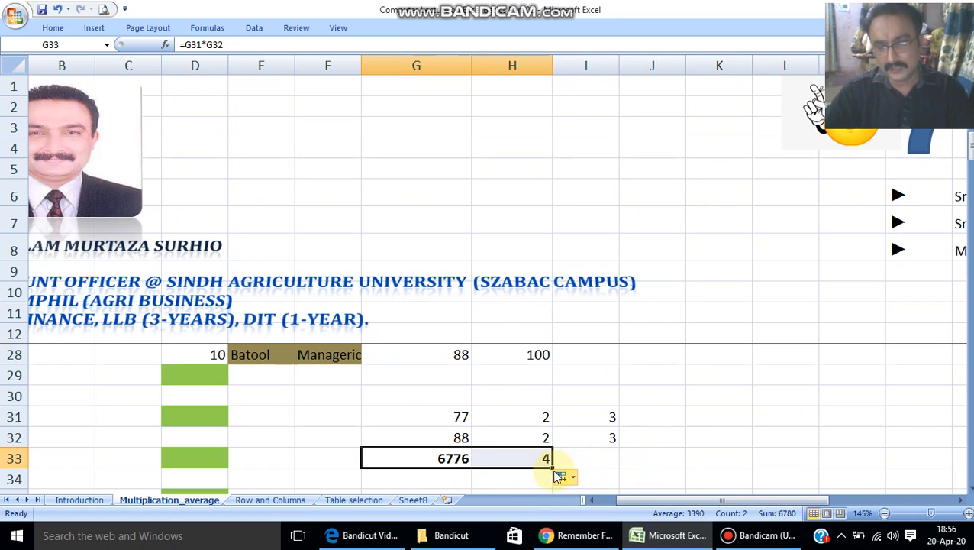
drag(551, 465, 611, 461)
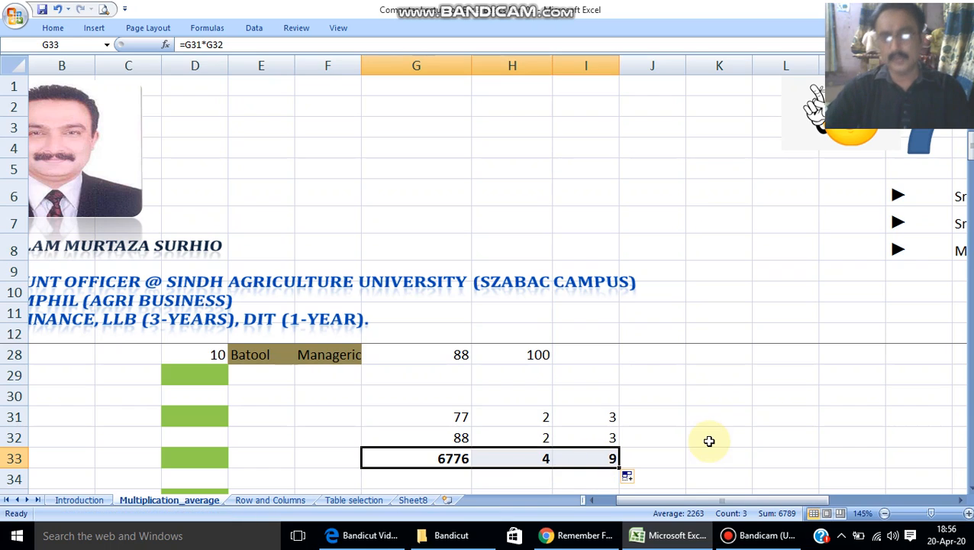
click(709, 441)
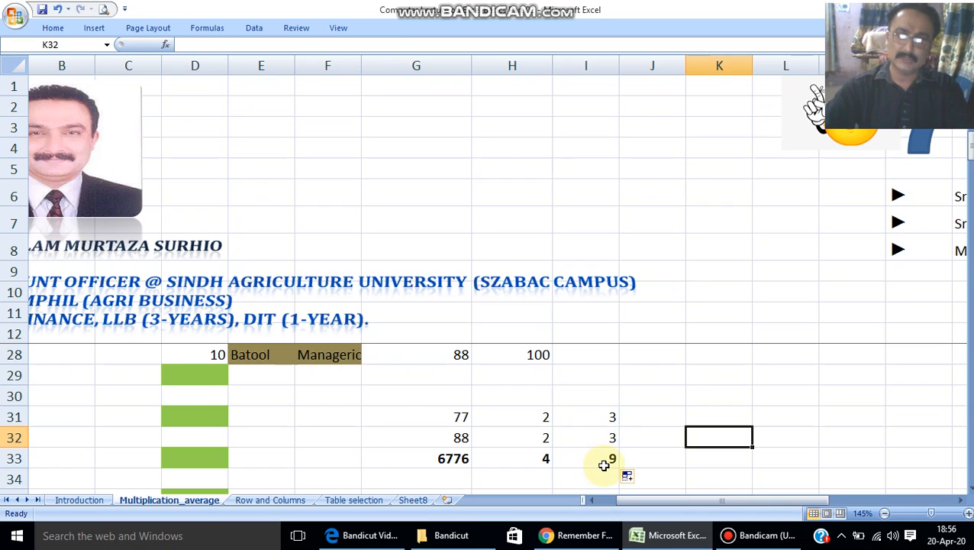
click(559, 395)
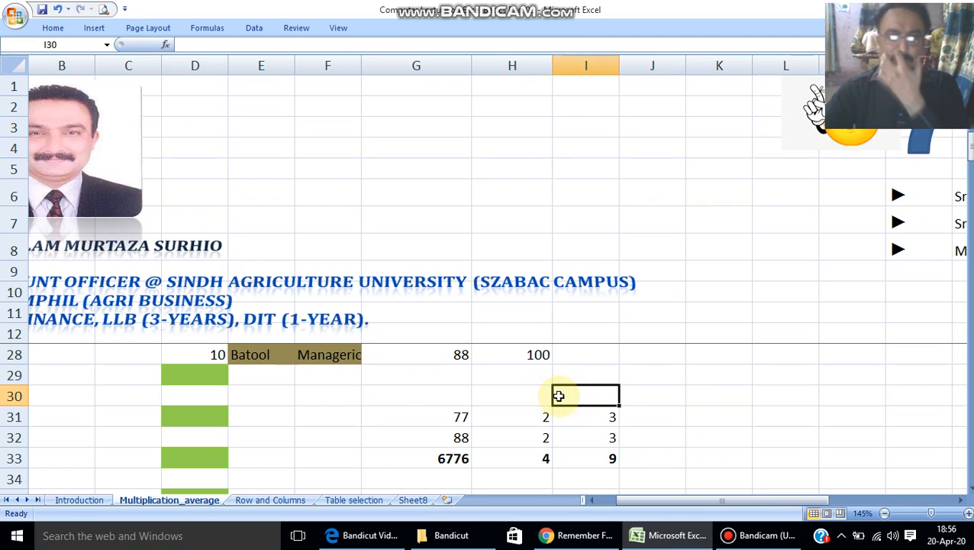
Step: Review the topic list on the Introduction sheet and bring up the Row and Columns sheet
click(79, 499)
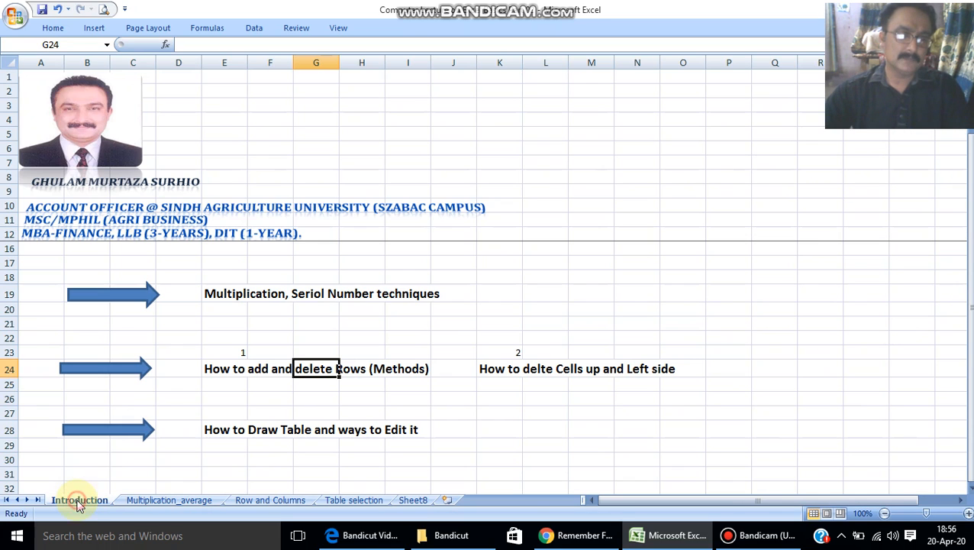
click(262, 397)
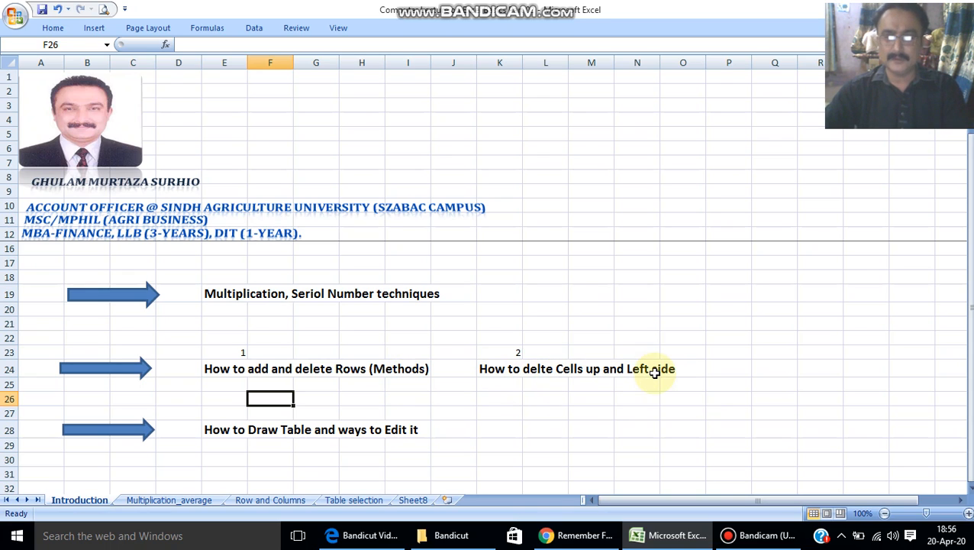
click(538, 398)
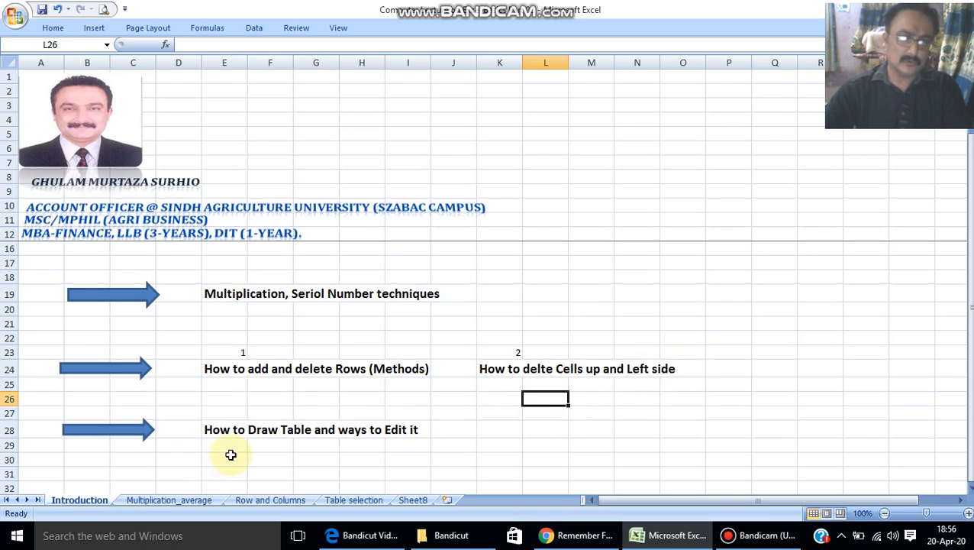
click(255, 500)
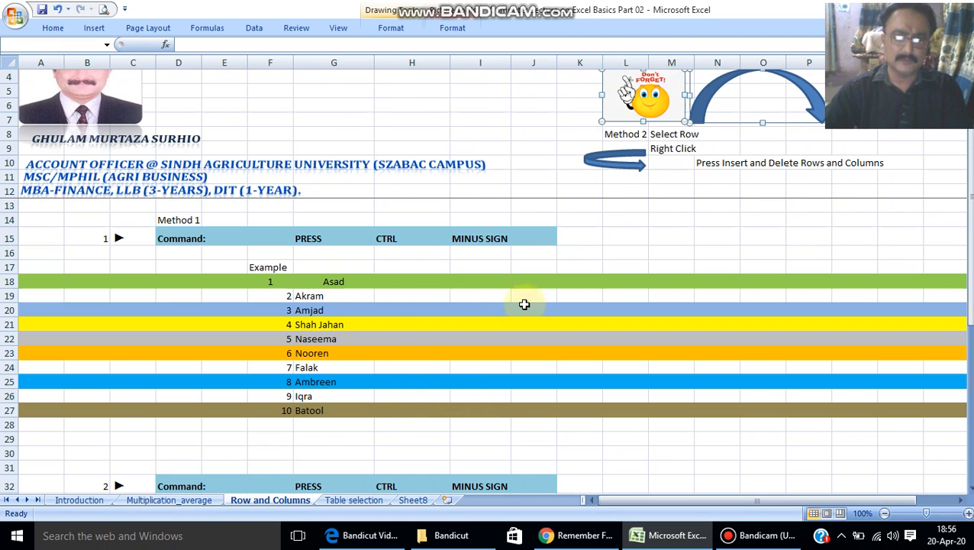
Step: Return to the Multiplication_average sheet and review the two serial number method notes in rows 6 and 7
click(145, 500)
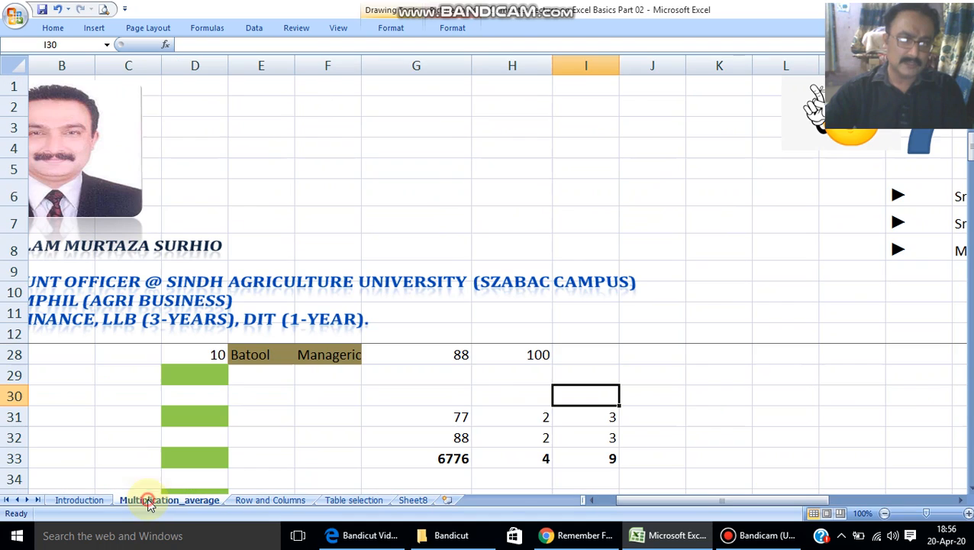
drag(641, 504, 770, 511)
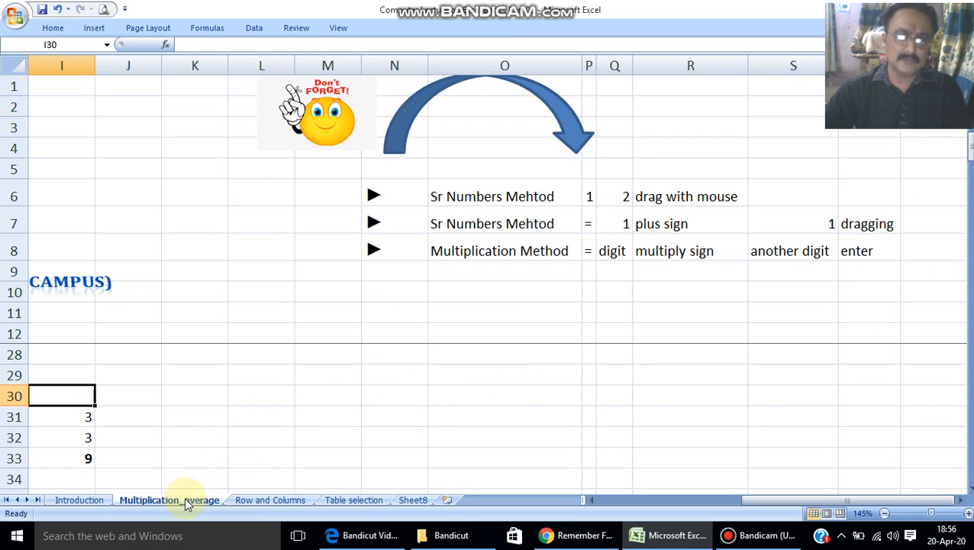
click(474, 197)
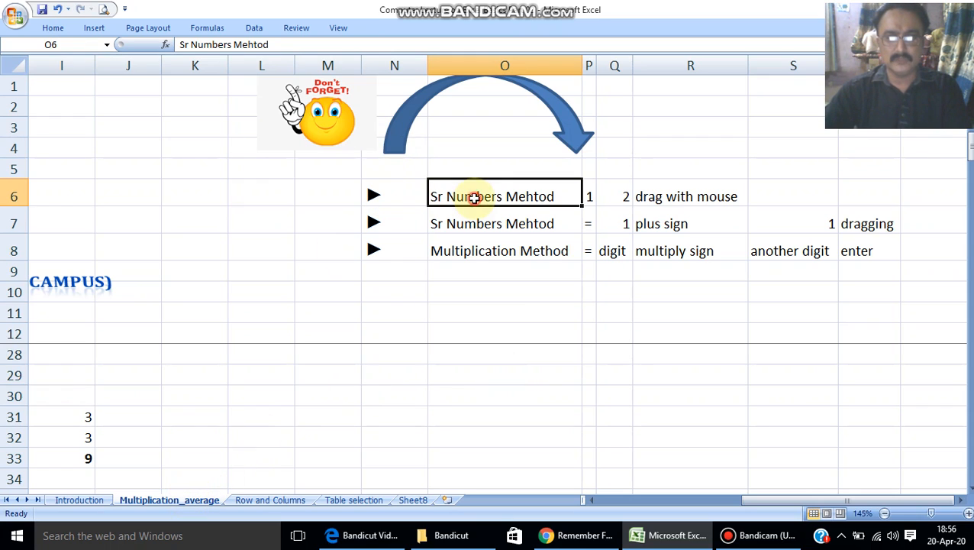
click(589, 197)
click(607, 197)
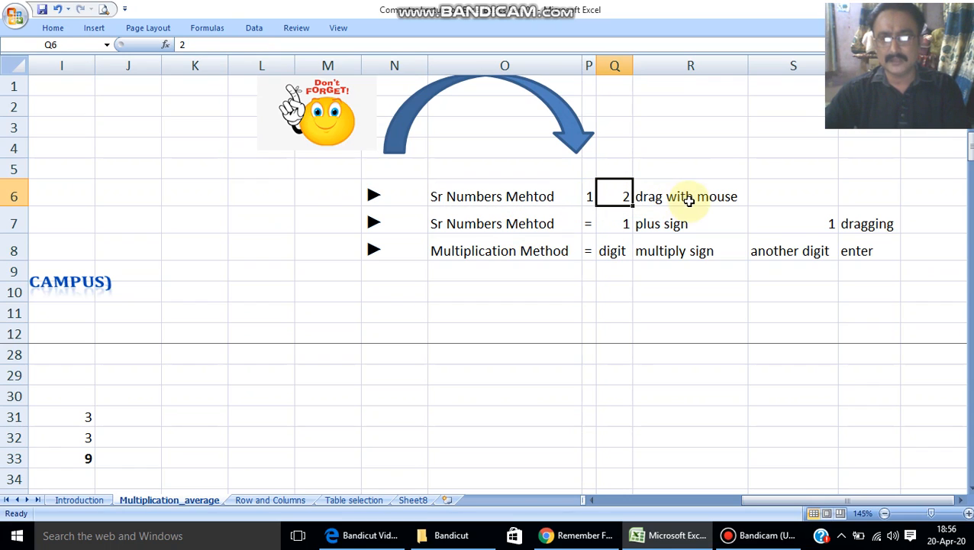
click(507, 231)
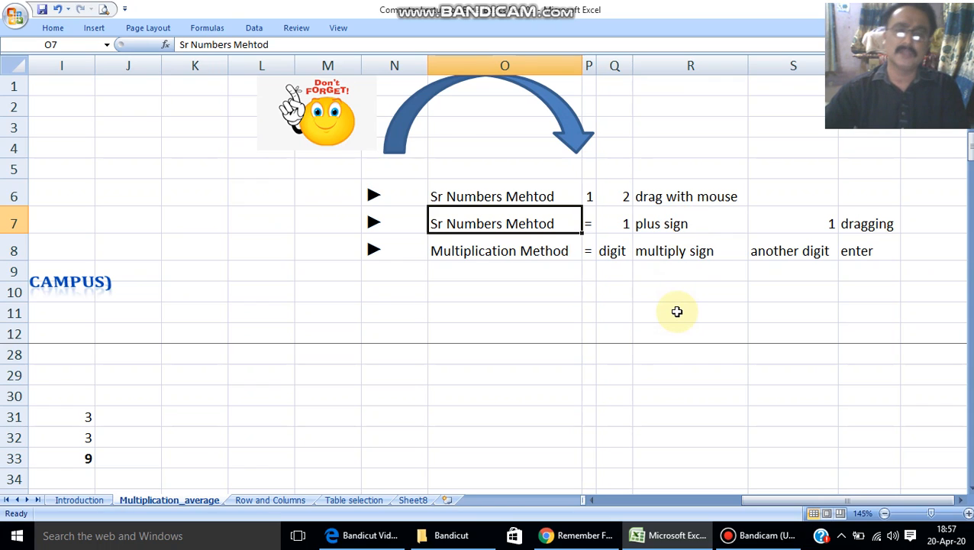
Step: Review each part of the Multiplication Method note in row 8, from the equals sign through to enter
click(528, 256)
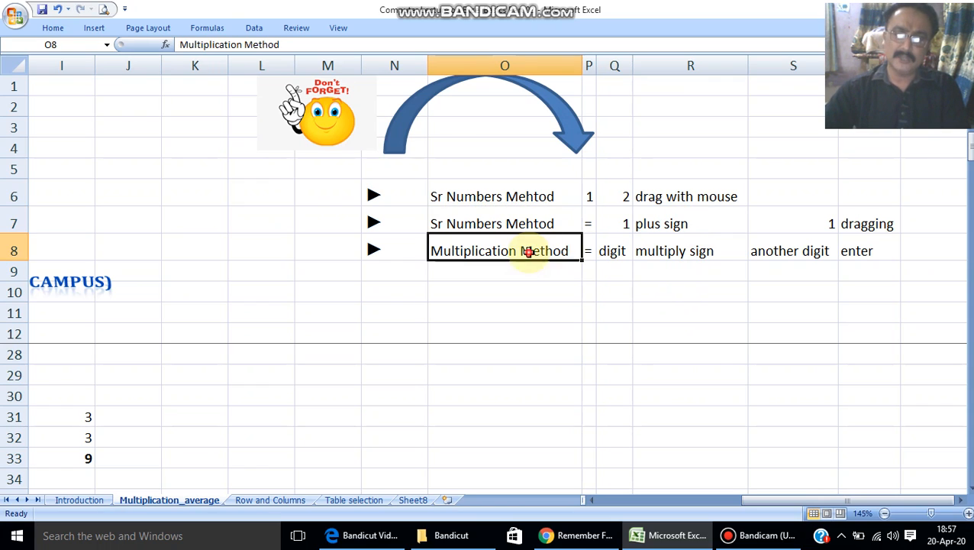
click(589, 255)
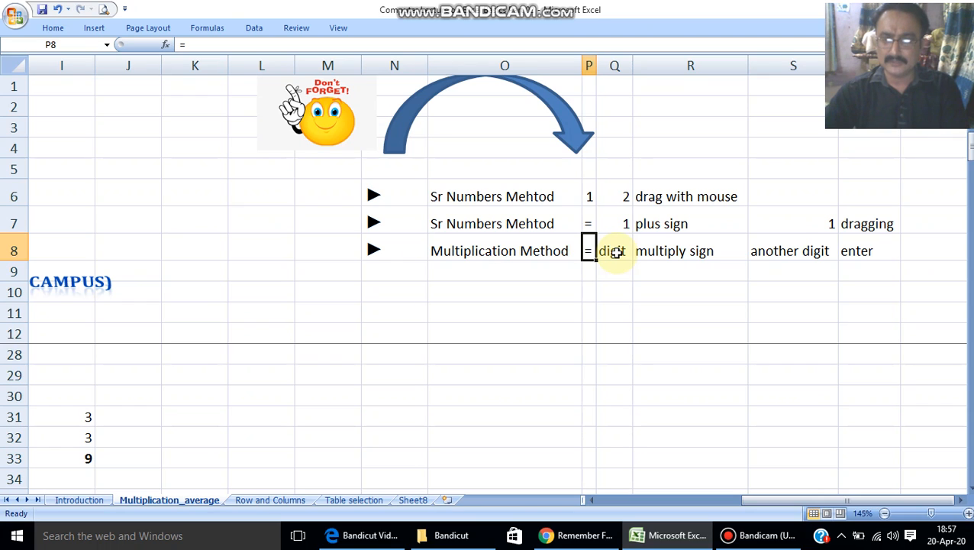
click(704, 255)
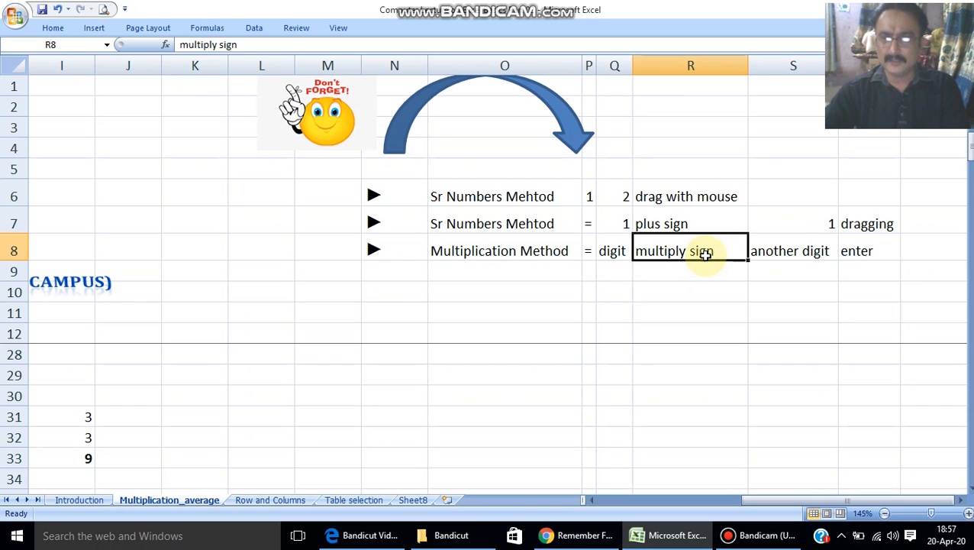
click(789, 252)
click(867, 252)
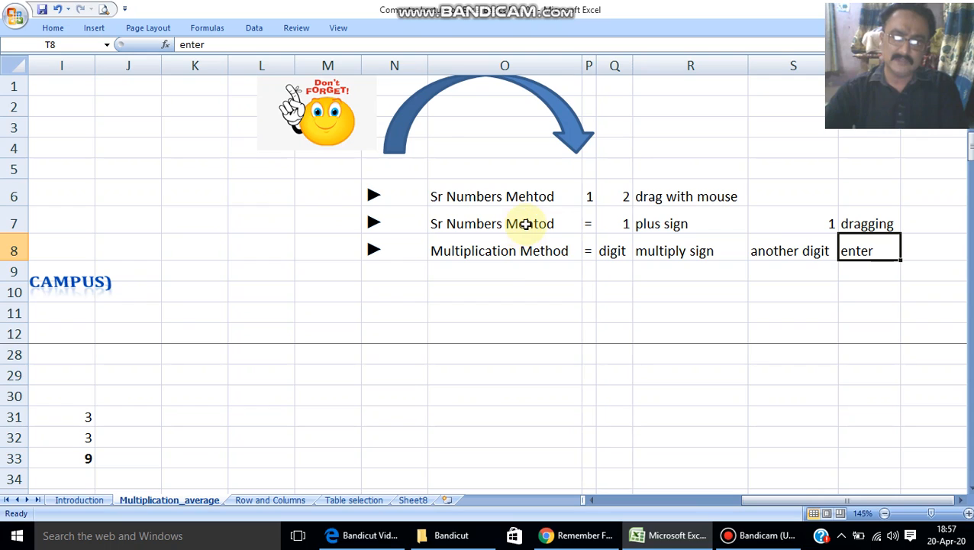
drag(352, 277, 912, 270)
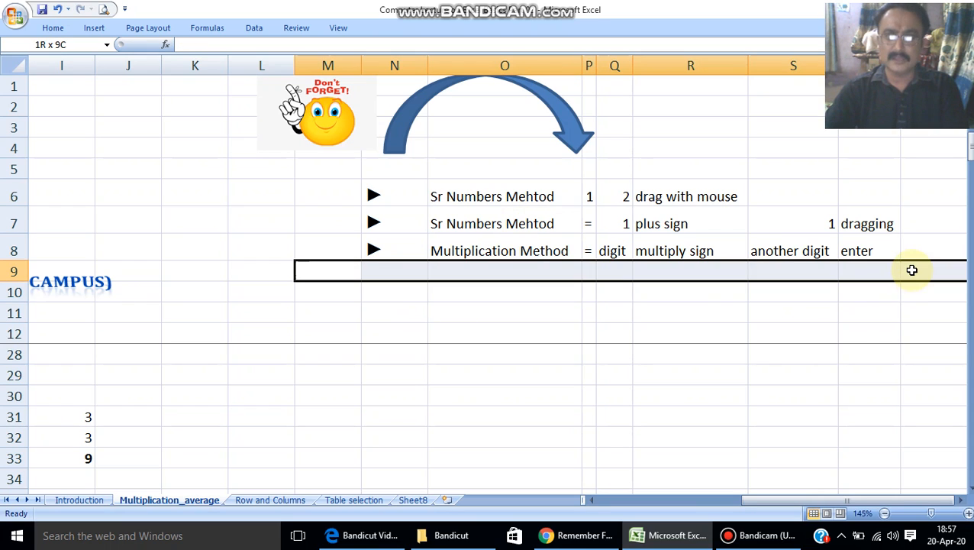
click(263, 220)
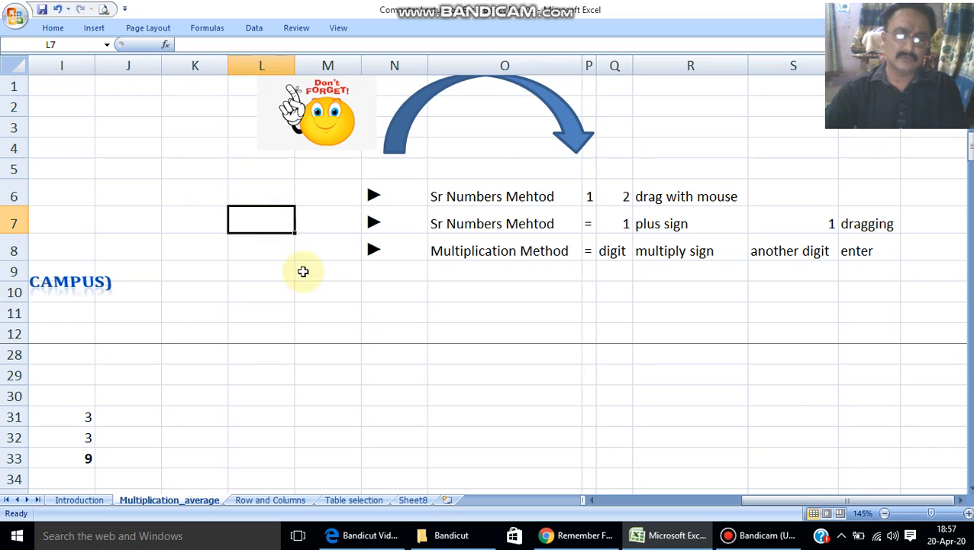
Step: Check the topic list on the Introduction sheet and return to the Row and Columns sheet
click(270, 501)
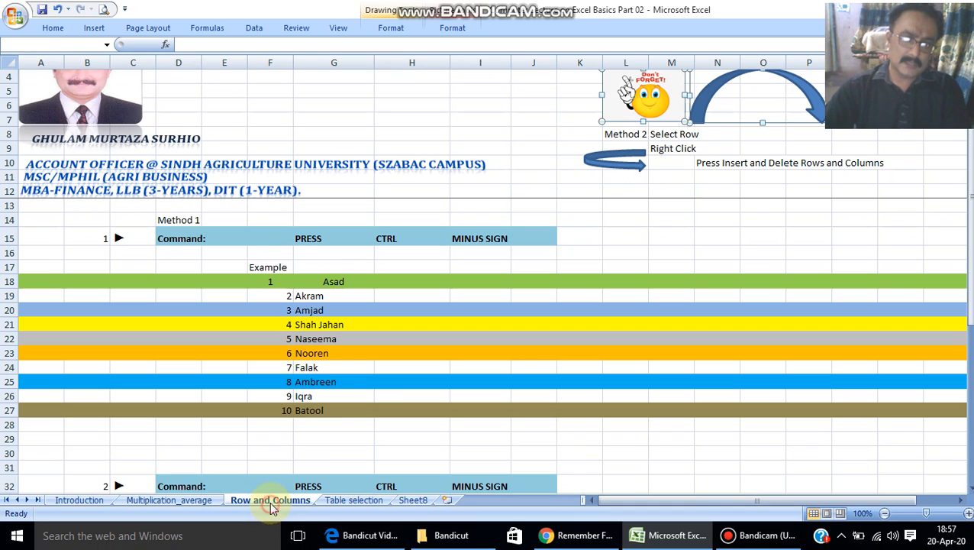
click(84, 501)
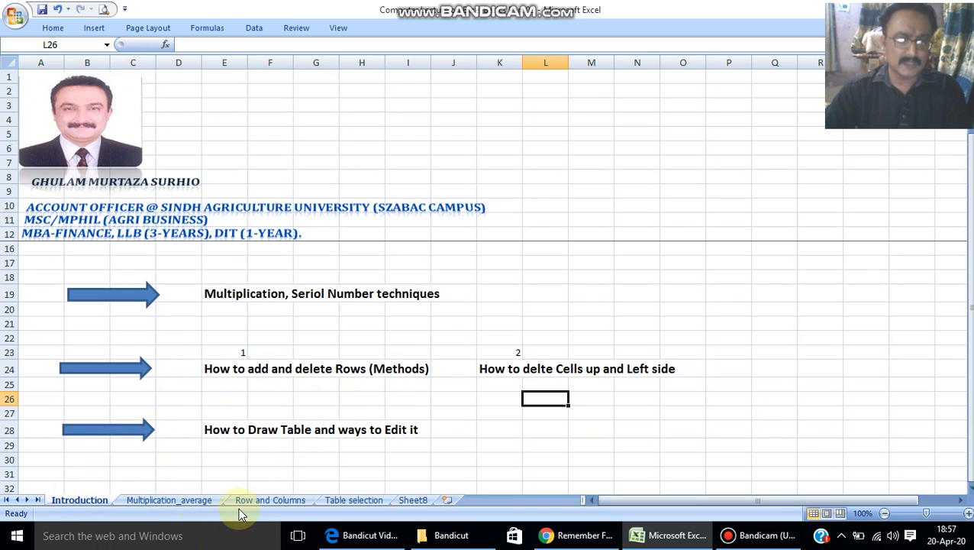
click(266, 503)
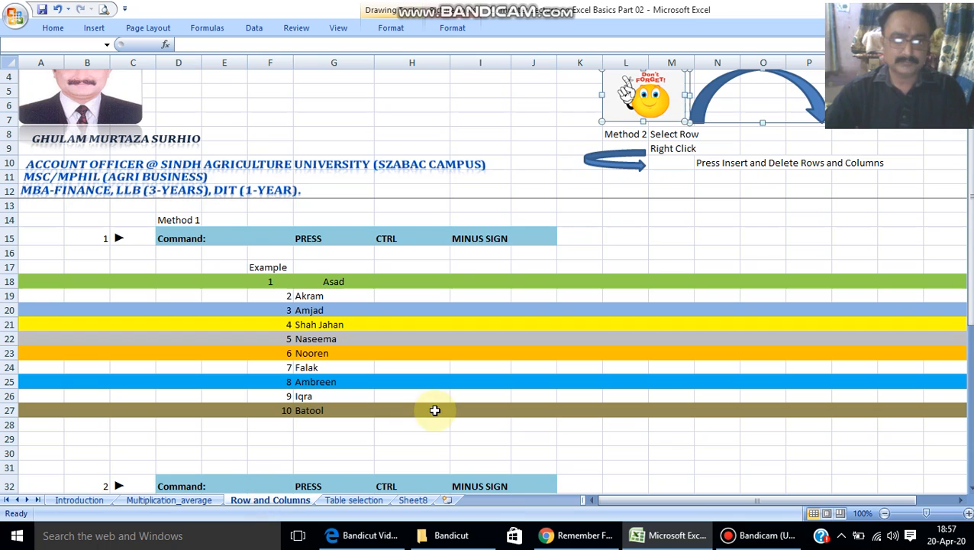
click(748, 536)
click(748, 537)
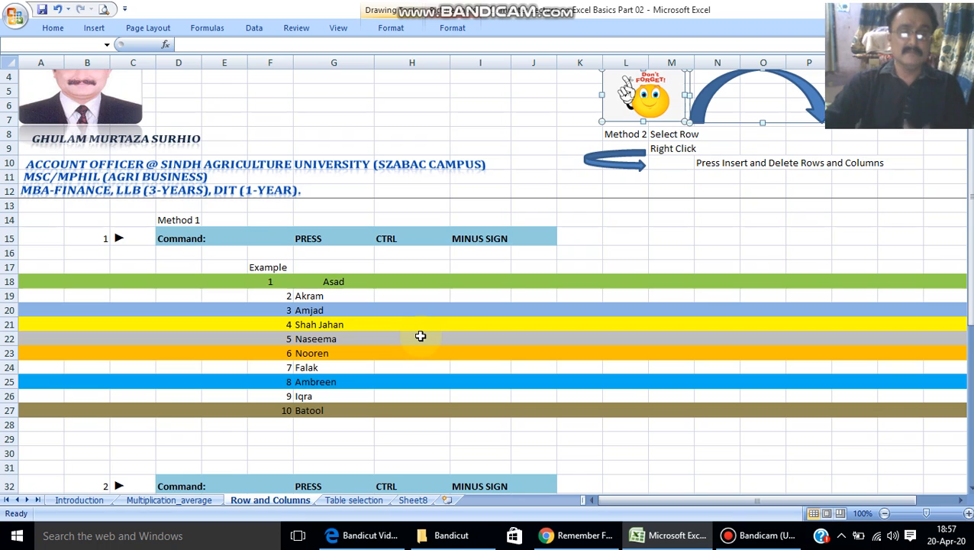
Step: Delete the entire row 19 from the first example list and undo the deletion
click(278, 297)
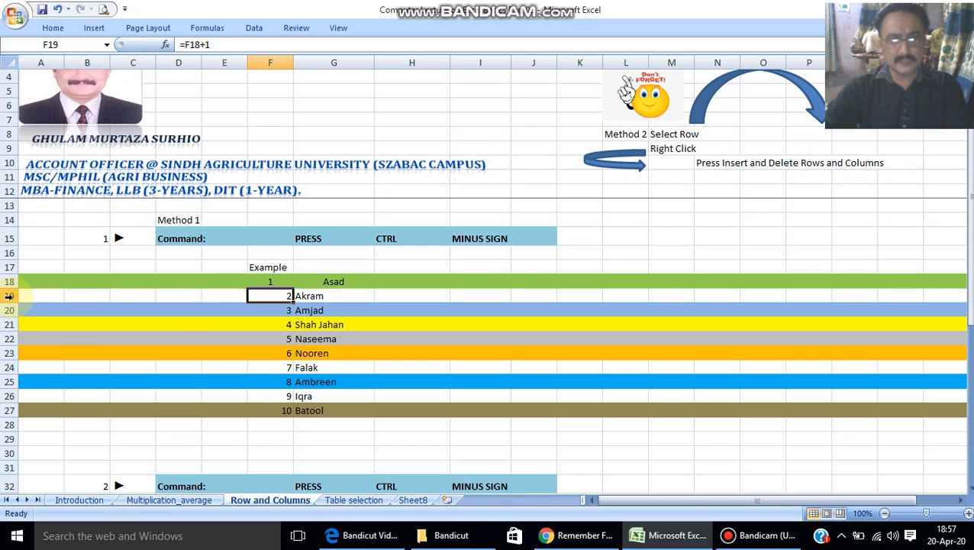
click(10, 297)
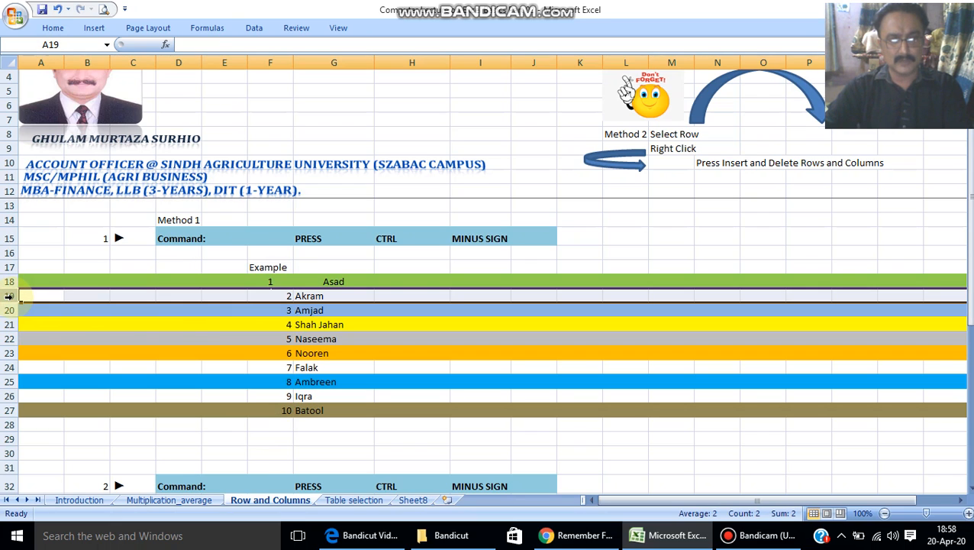
right_click(9, 296)
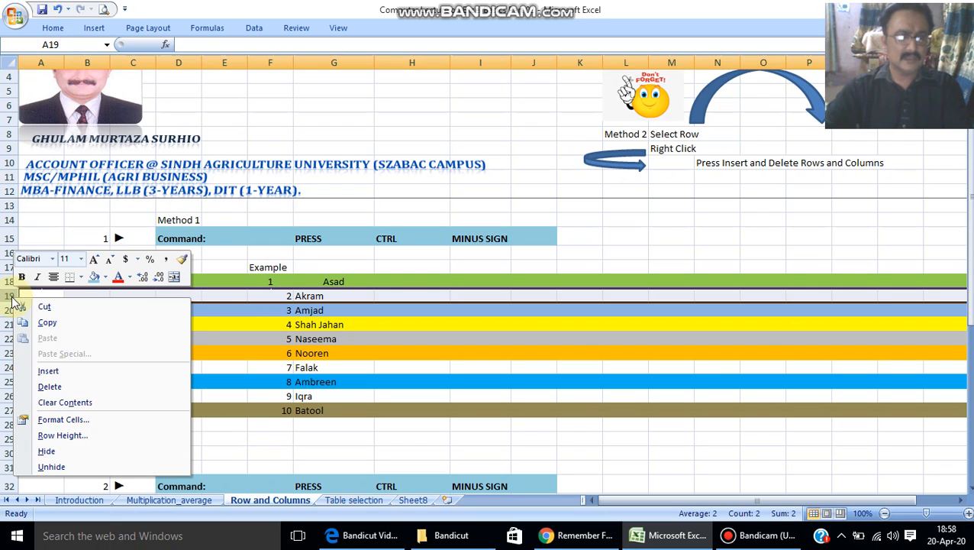
click(51, 388)
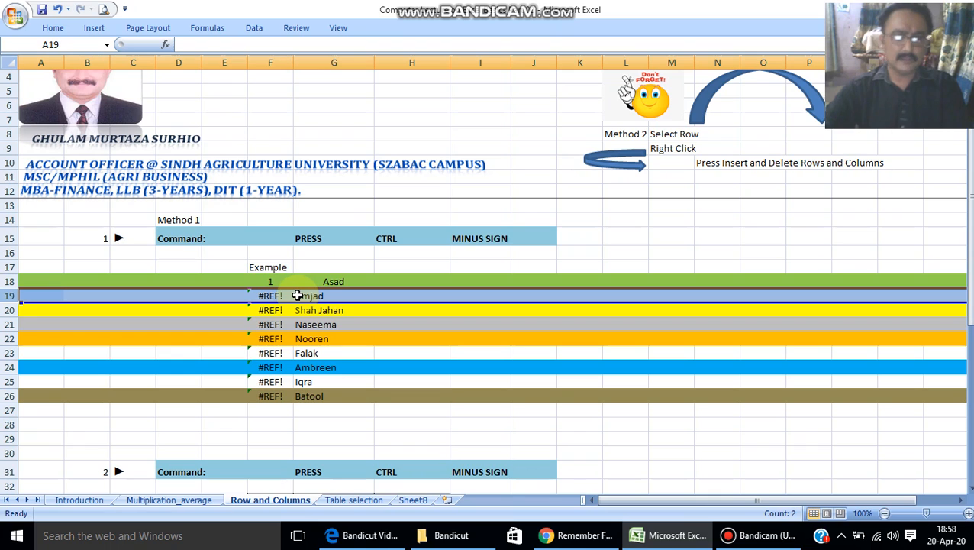
key(ctrl+z)
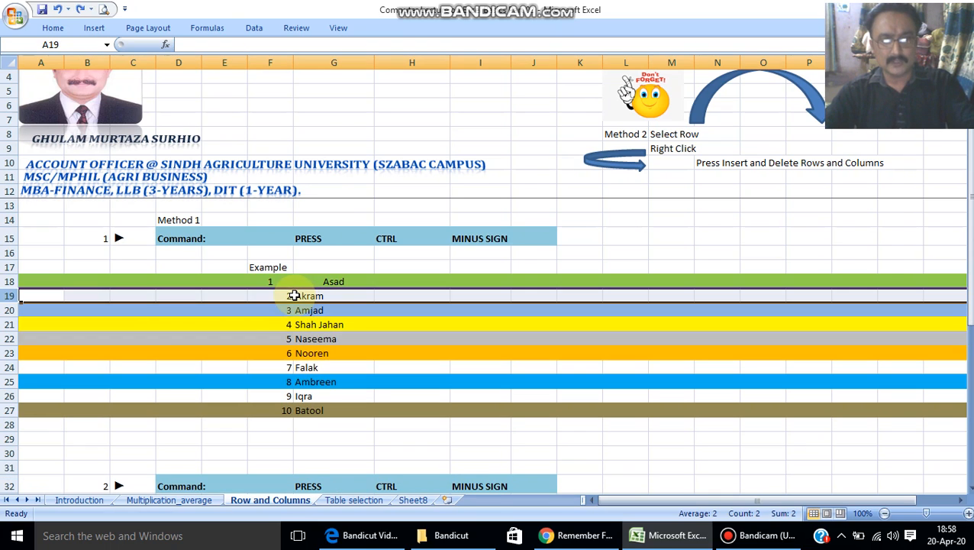
click(263, 310)
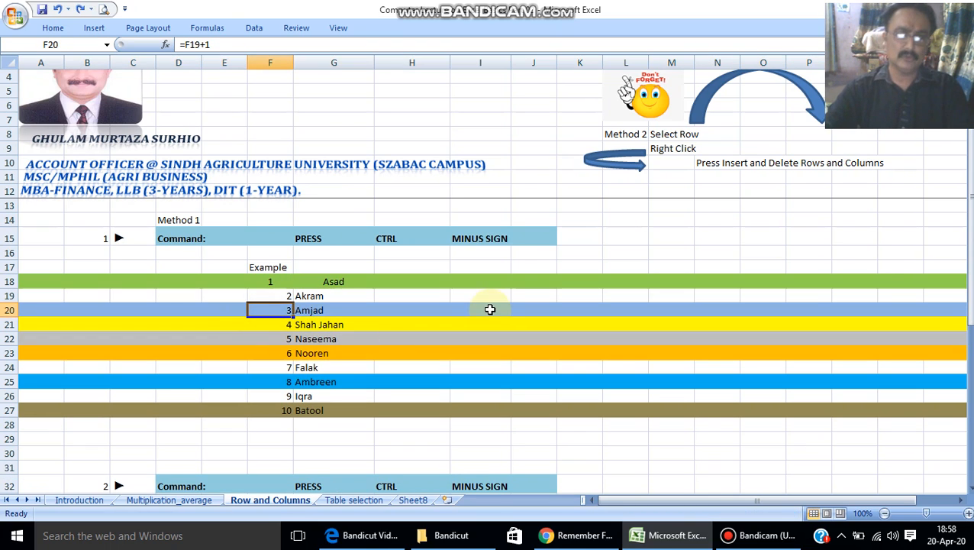
click(9, 295)
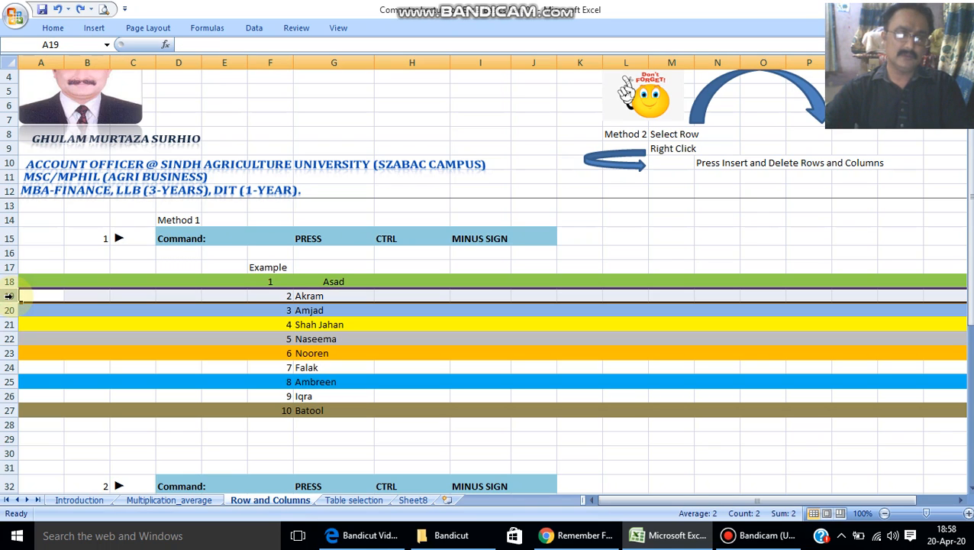
click(134, 324)
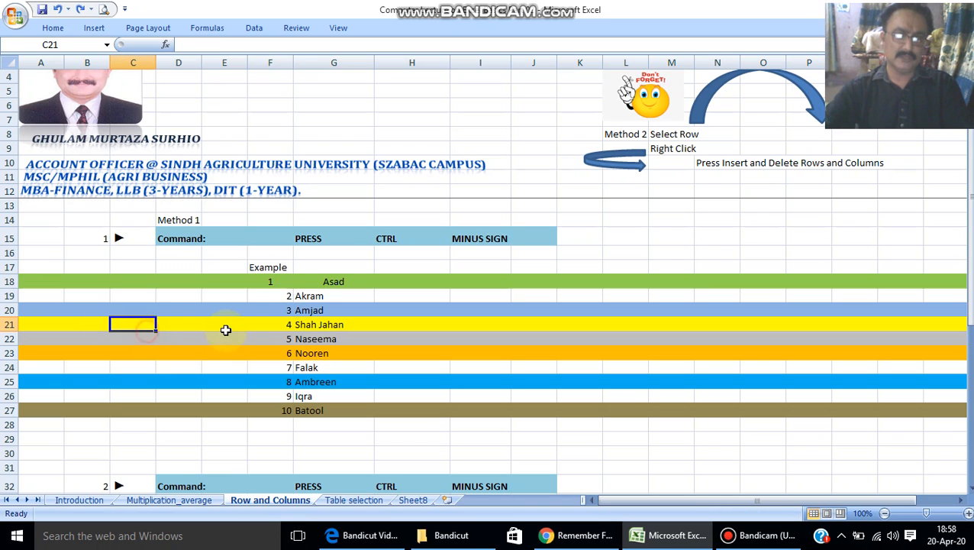
Step: Convert the serial number formulas in F18:F27 to fixed values by copying and pasting them in place as values
click(271, 285)
drag(271, 285, 276, 410)
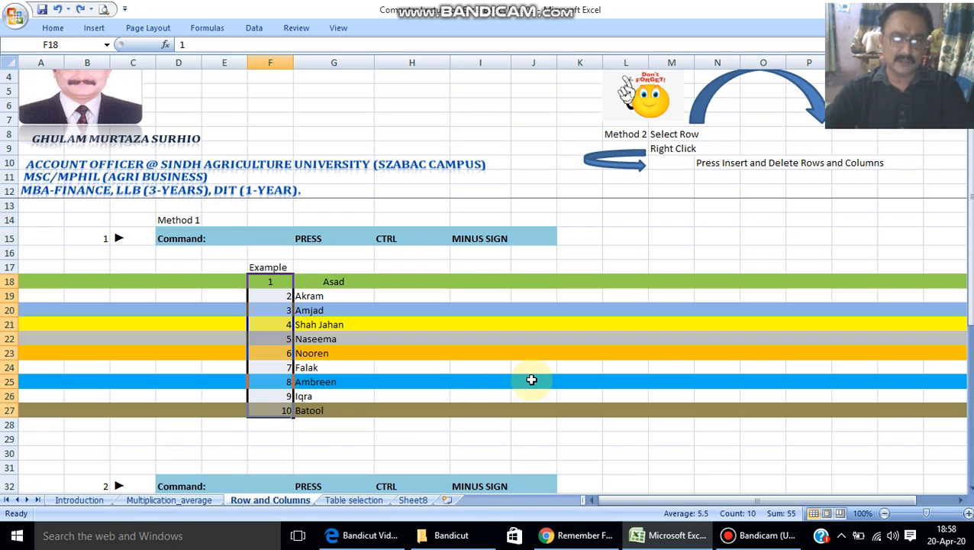
key(ctrl+c)
key(alt+e)
key(s)
key(v)
click(534, 382)
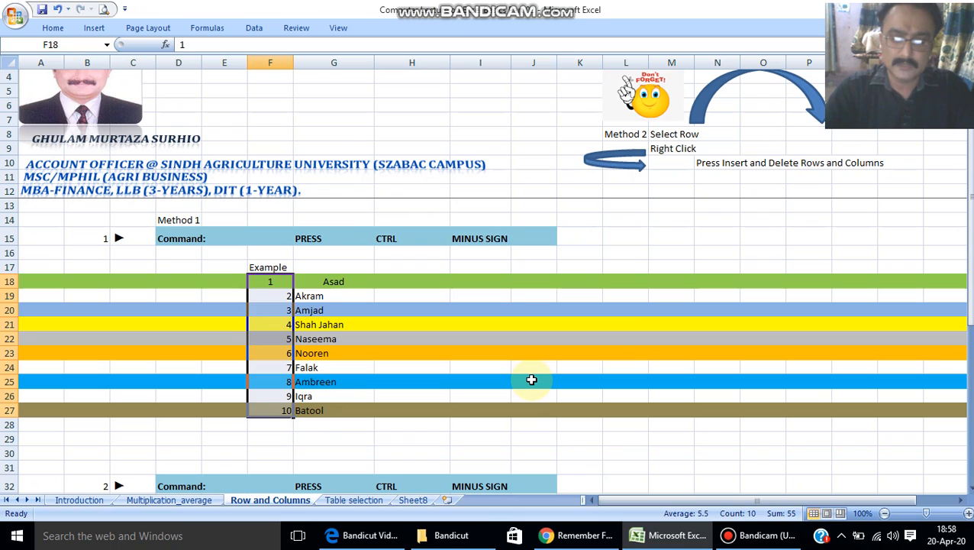
key(Down)
key(Down)
key(Down)
key(Down)
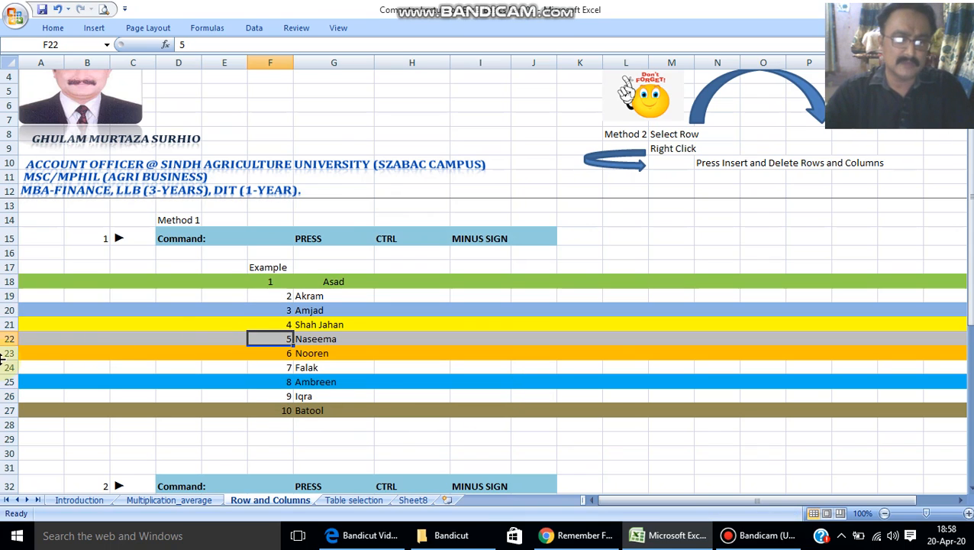
Step: Delete the entire yellow row 21 from the example list, check the serial numbers around it, and undo the deletion
click(6, 325)
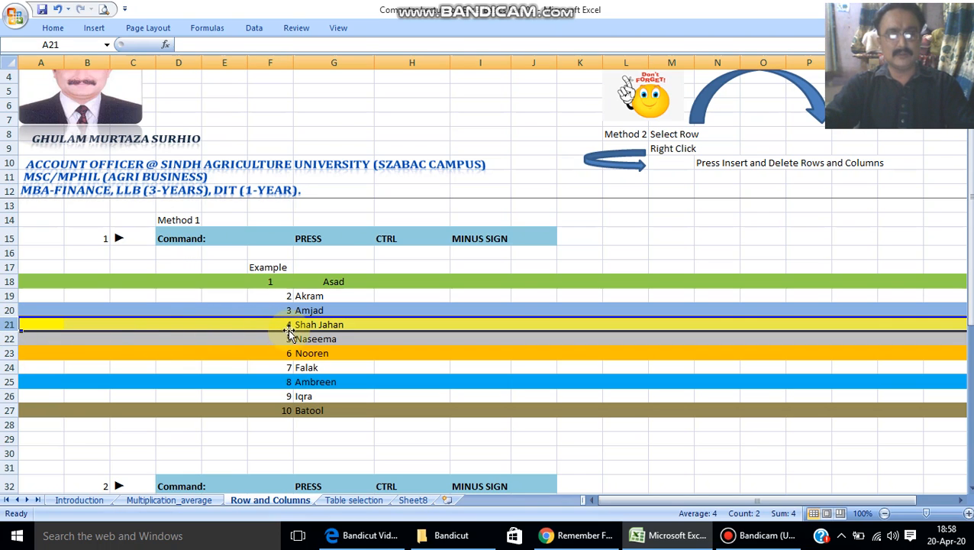
right_click(8, 324)
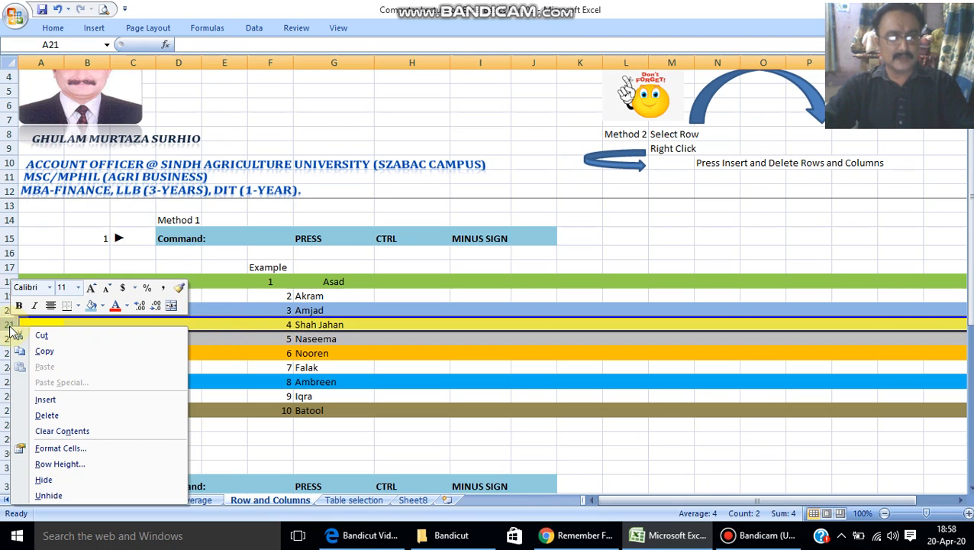
click(57, 415)
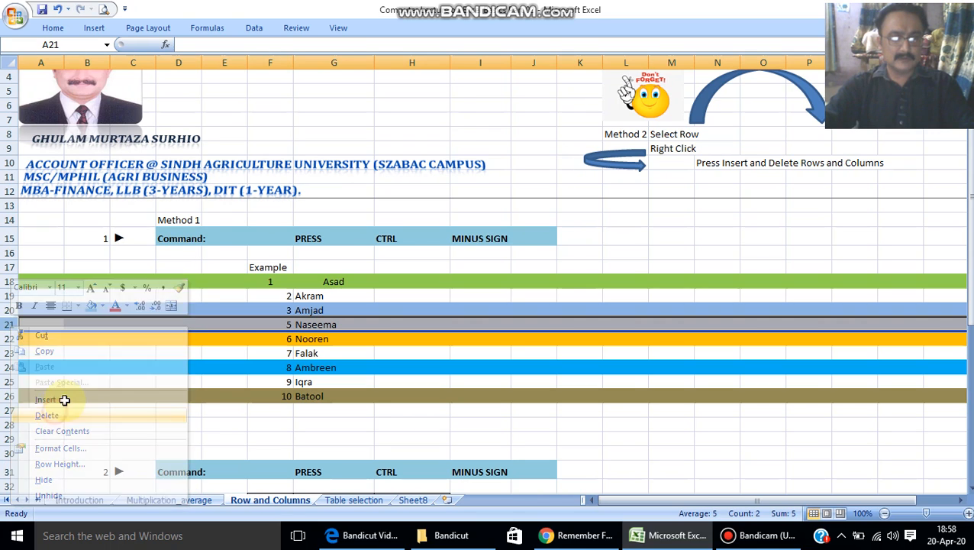
click(282, 341)
click(283, 322)
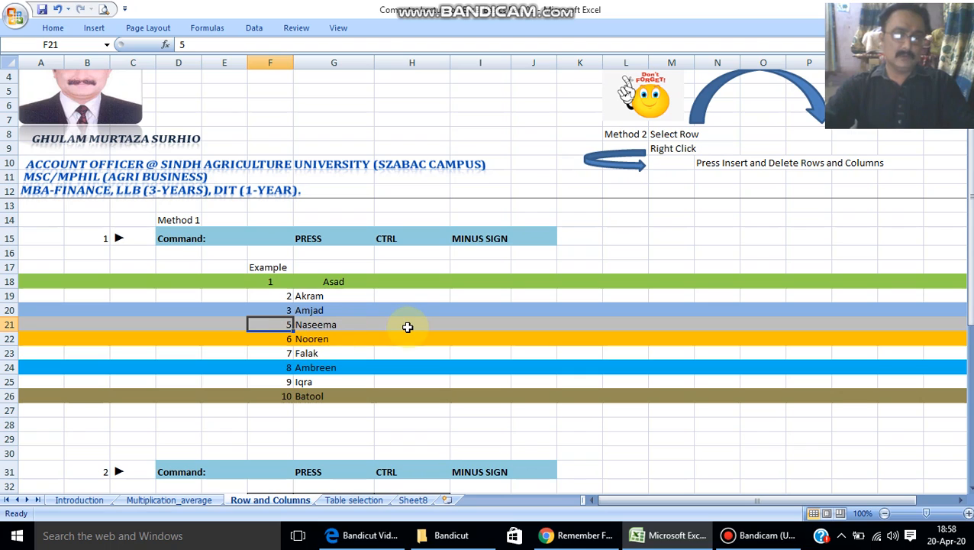
key(ctrl+z)
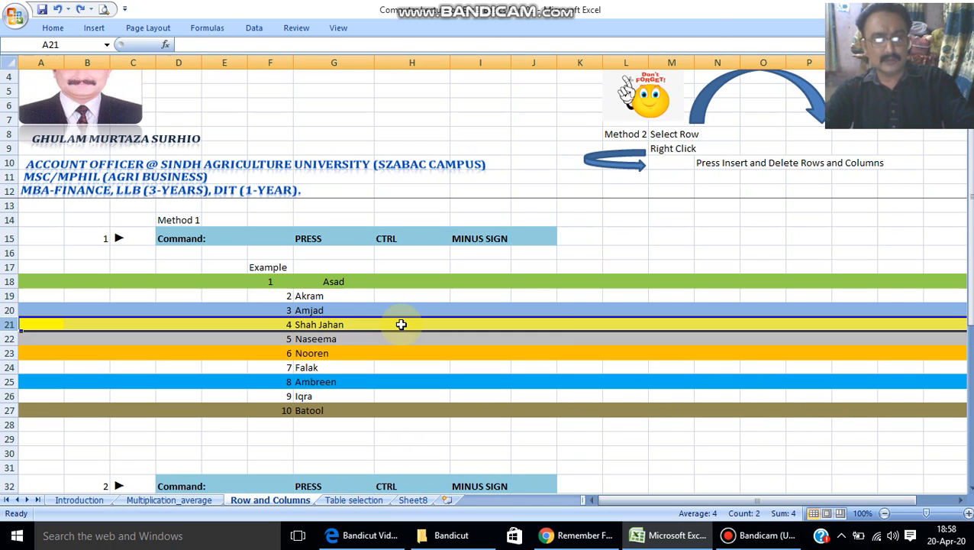
click(283, 341)
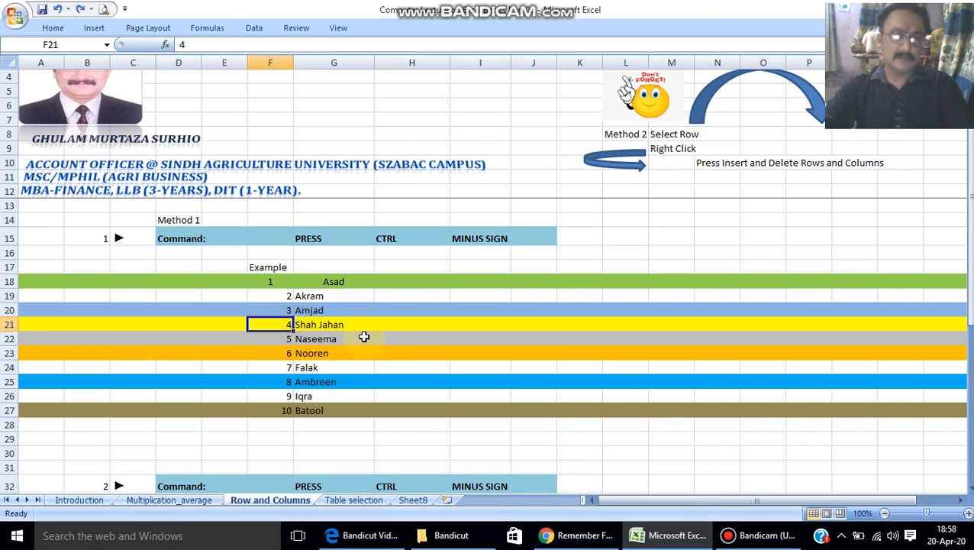
click(363, 336)
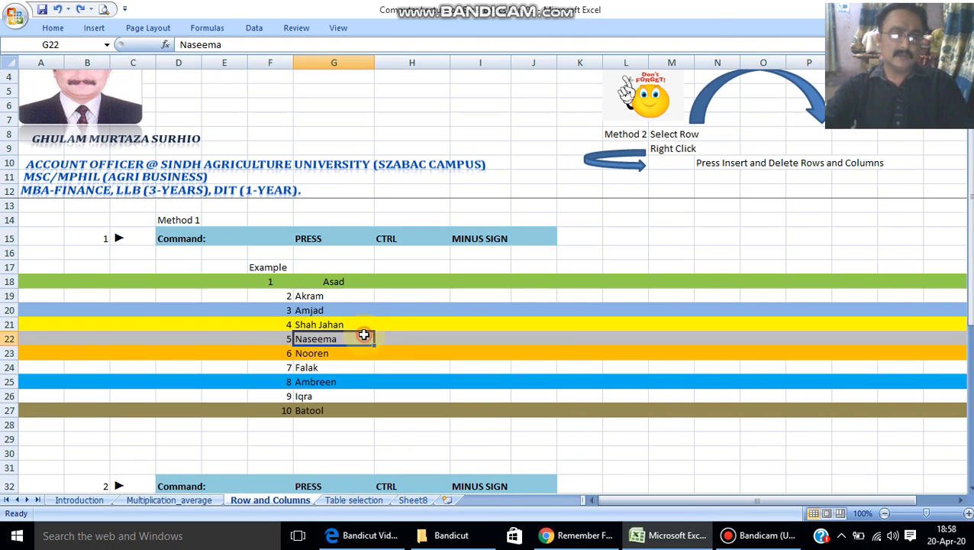
Step: Repeat the deletion of row 21 and restore the row
click(8, 324)
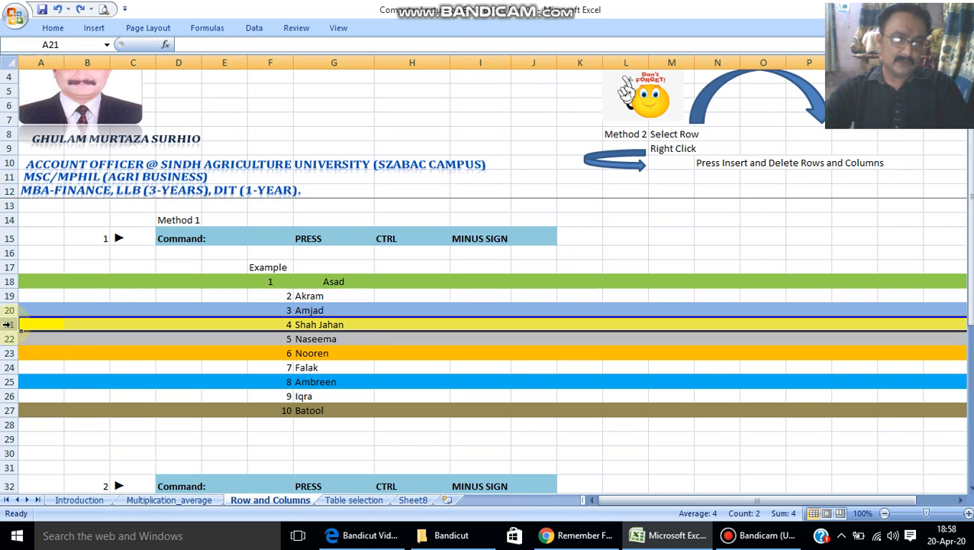
right_click(10, 327)
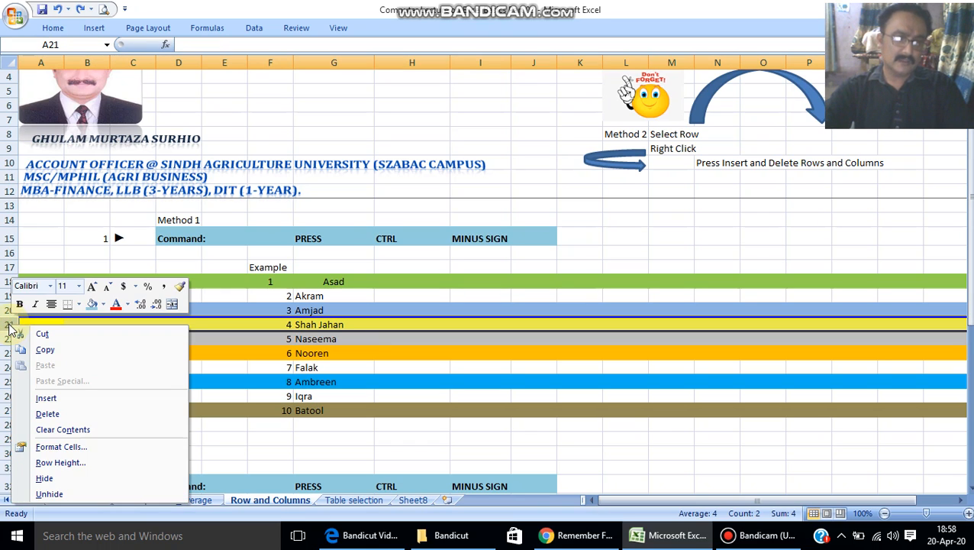
click(47, 414)
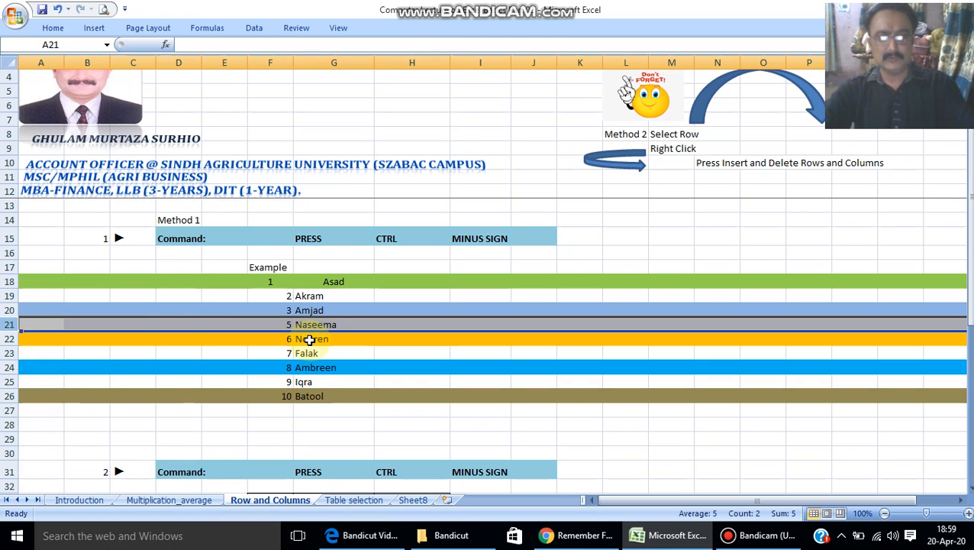
key(ctrl+z)
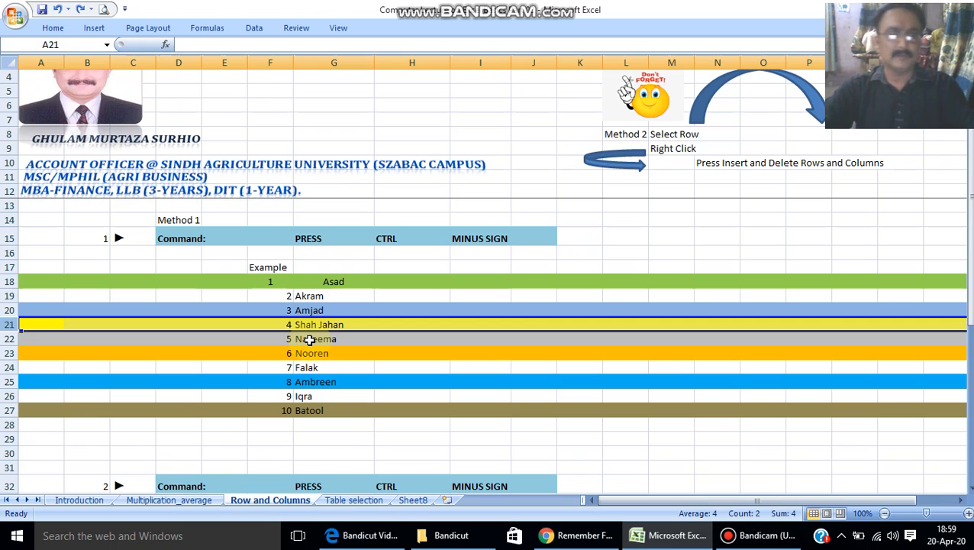
click(282, 338)
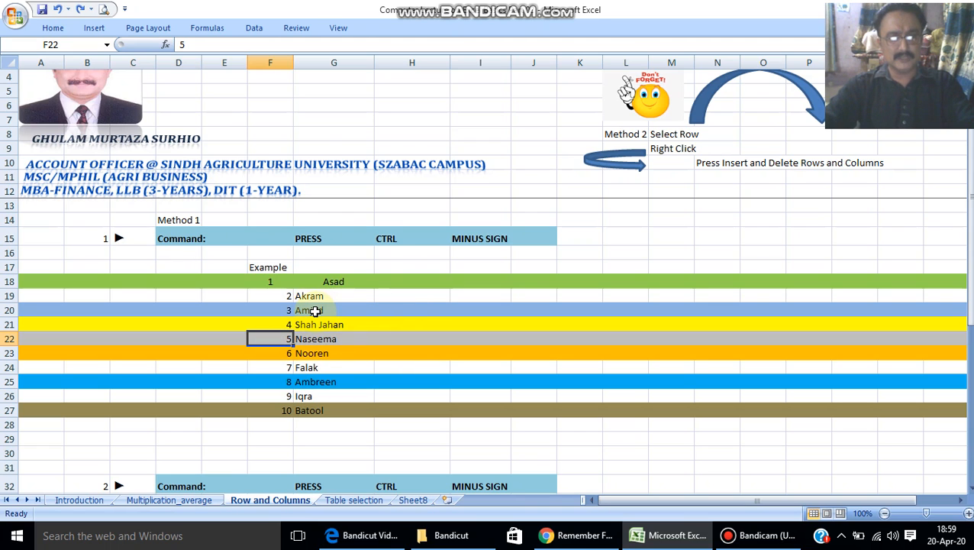
Step: Examine the name entries in column G of the example list and of the Marks Obtained table below it
scroll(315, 312, down, 1)
scroll(315, 311, up, 1)
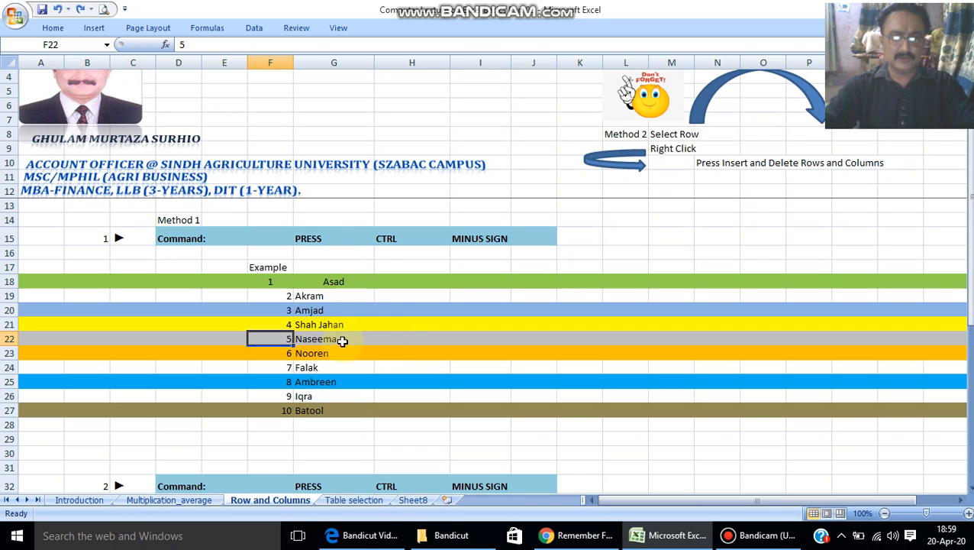
click(330, 280)
click(329, 306)
click(321, 338)
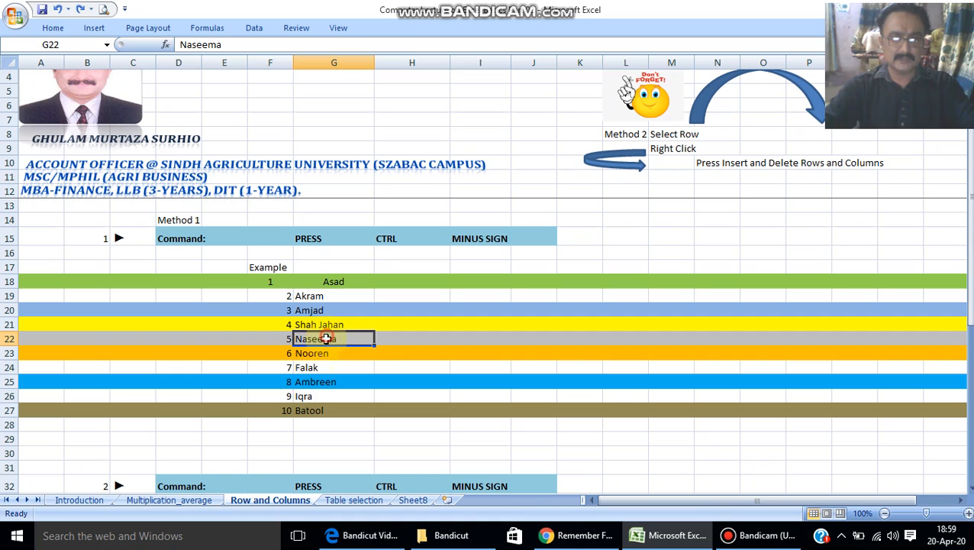
click(322, 395)
click(324, 410)
scroll(324, 410, down, 5)
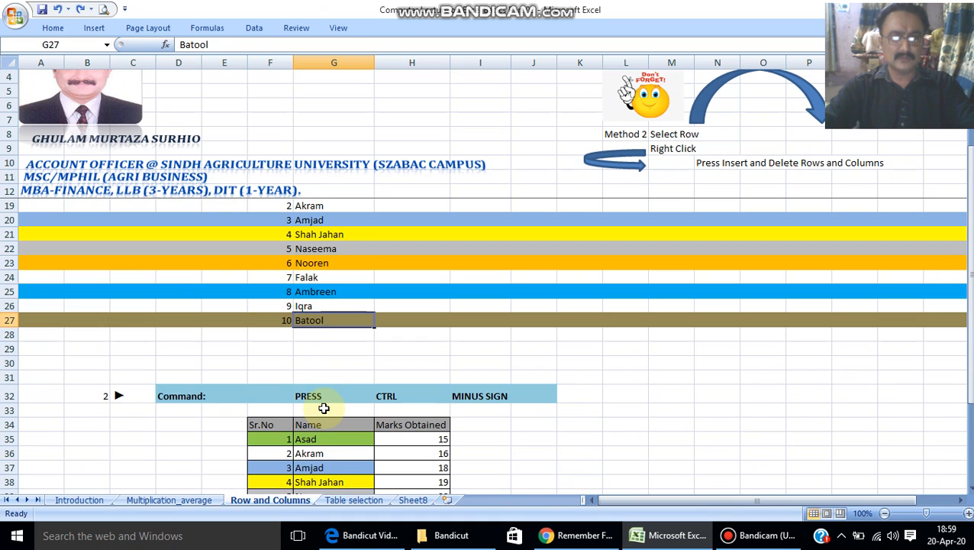
scroll(322, 402, up, 2)
scroll(333, 351, up, 1)
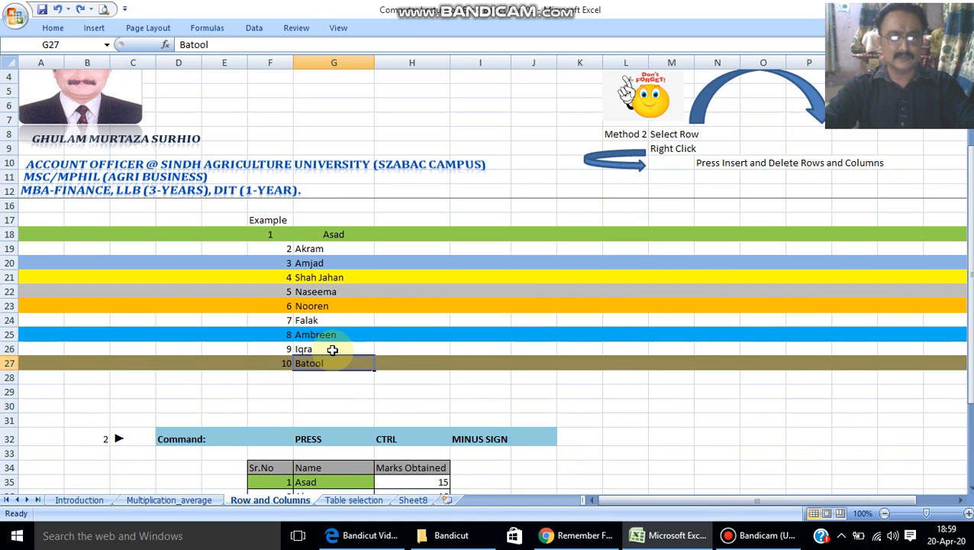
scroll(333, 351, down, 2)
click(333, 354)
click(330, 412)
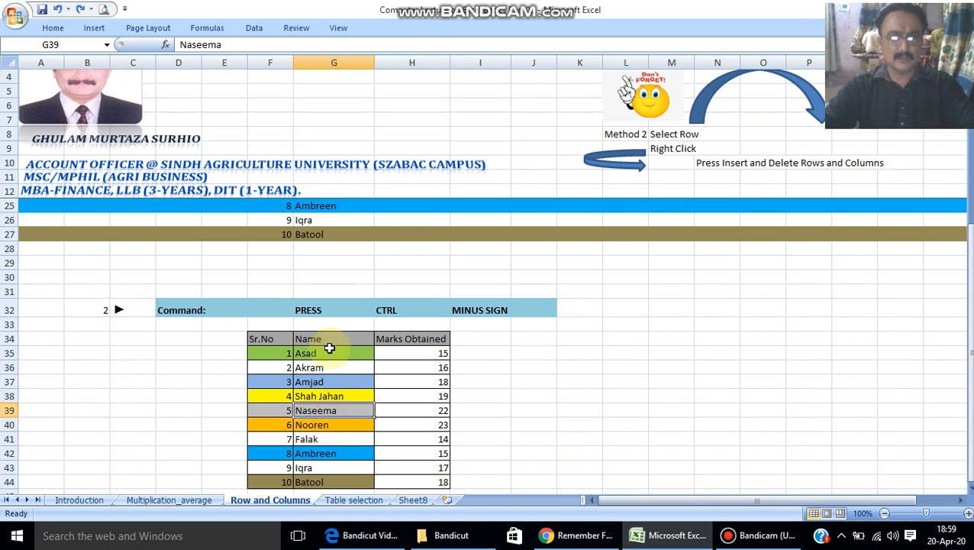
Step: Delete the entire column G, which holds the names in both lists
click(323, 59)
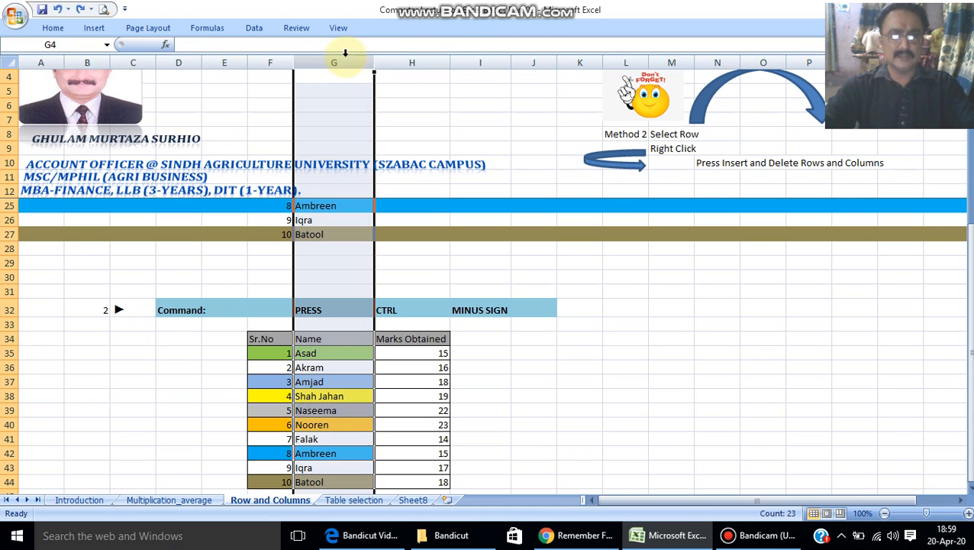
right_click(339, 61)
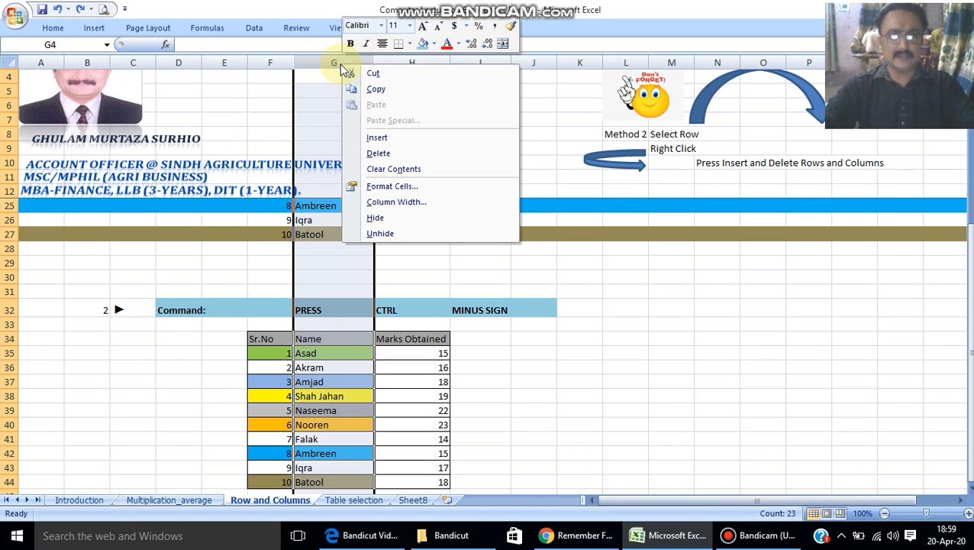
click(378, 153)
click(444, 393)
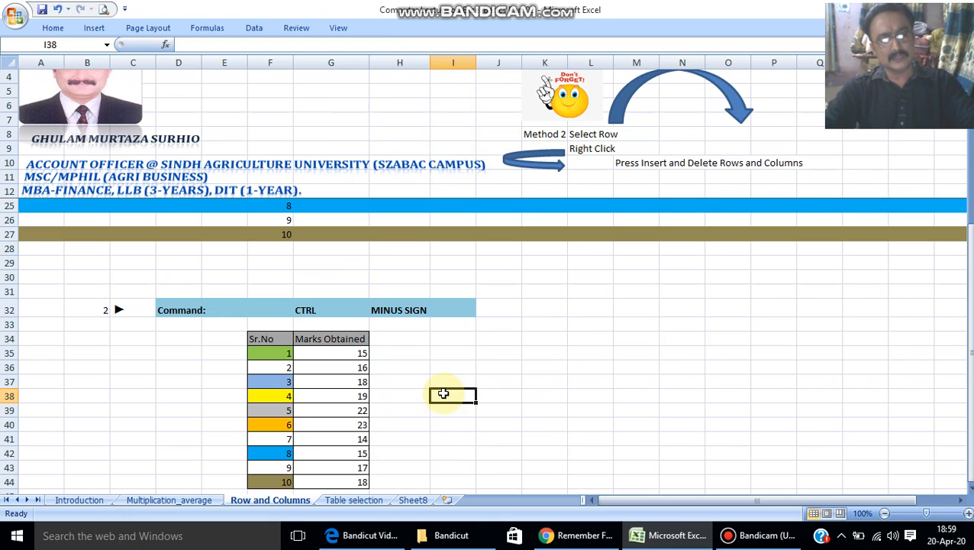
Step: Undo the deletion of column G and select the first name in the Marks Obtained table
key(ctrl+z)
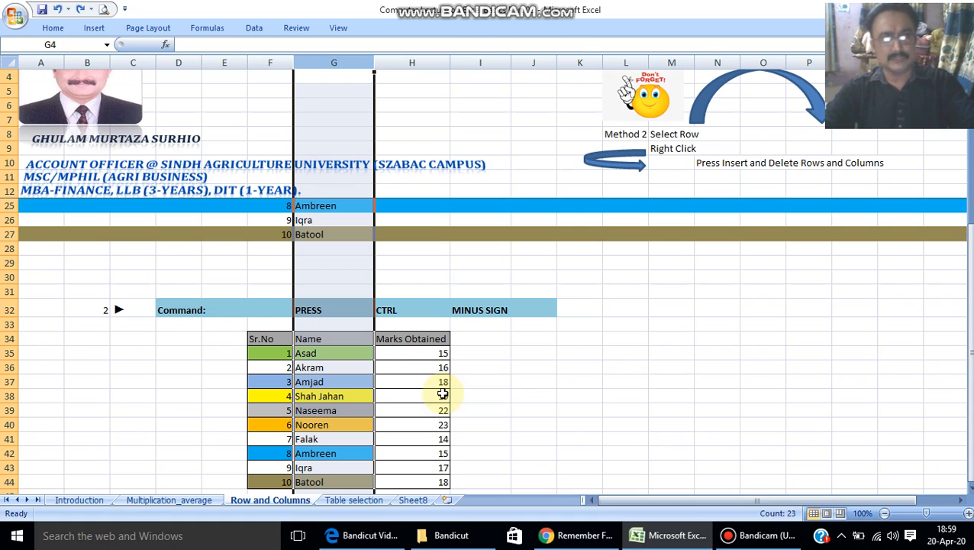
click(381, 366)
click(338, 355)
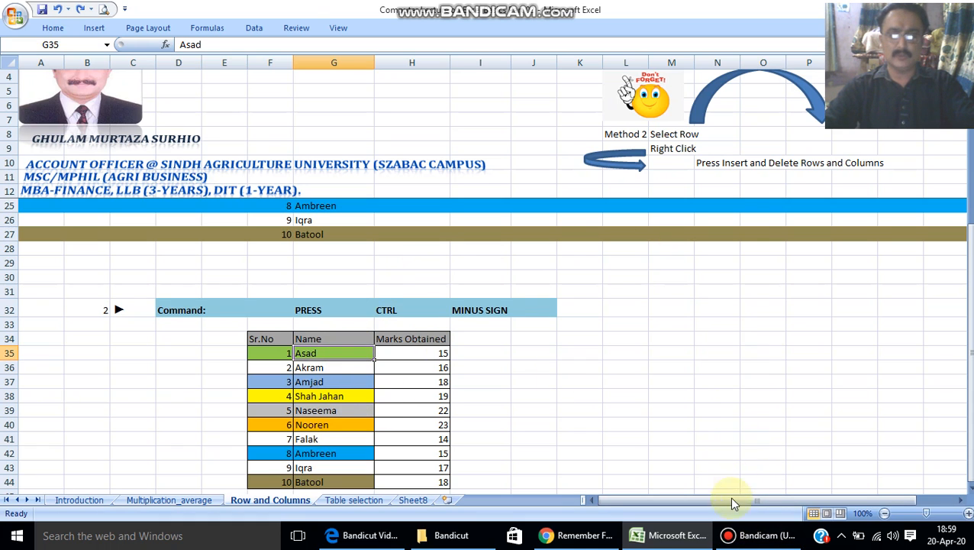
click(764, 536)
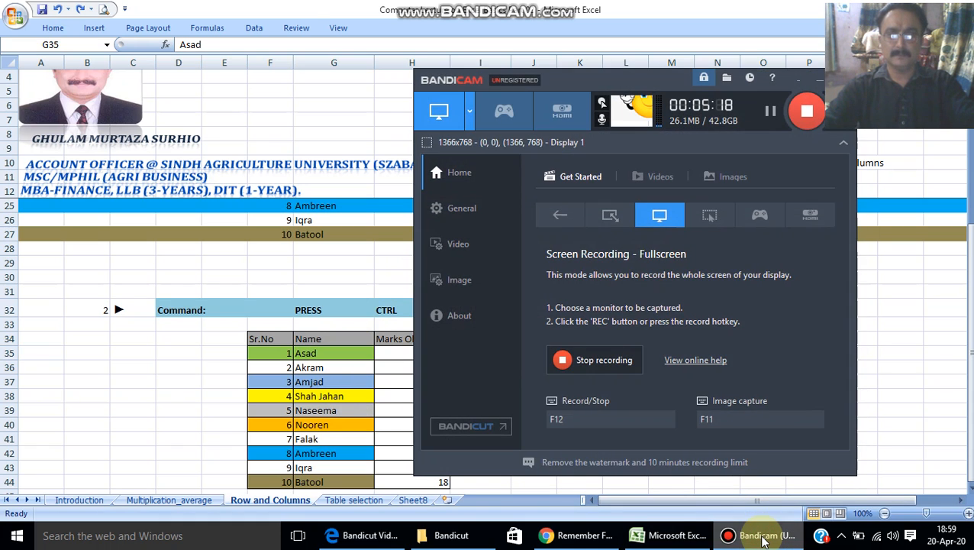
click(764, 536)
click(314, 367)
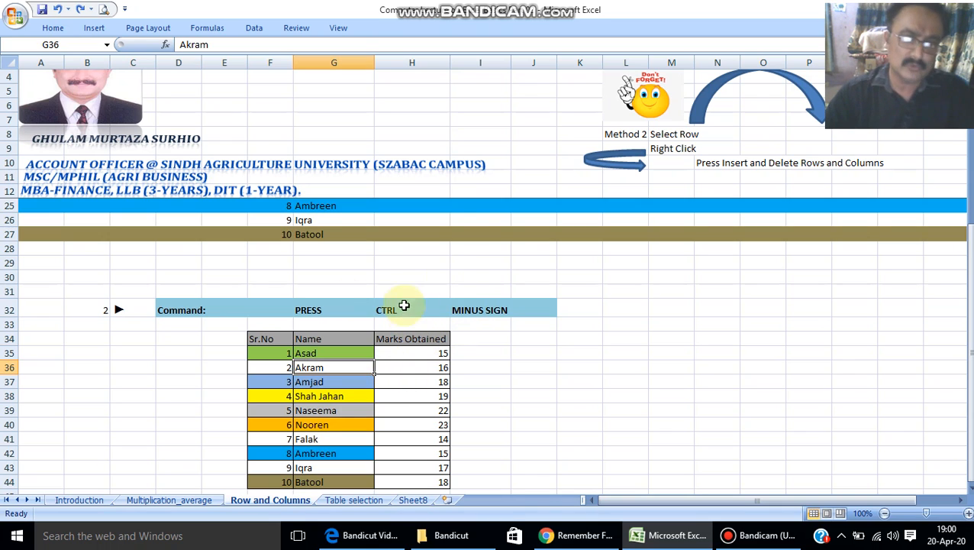
click(328, 379)
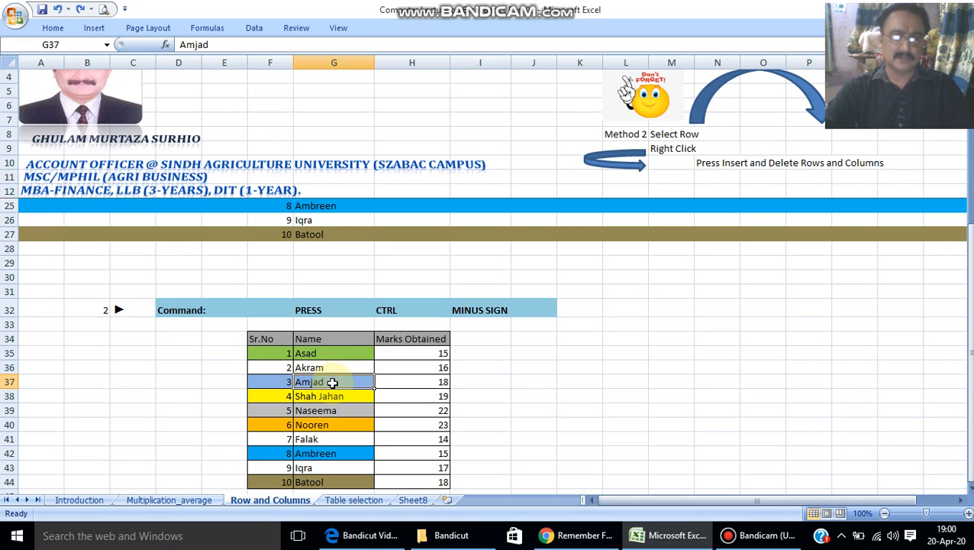
click(398, 383)
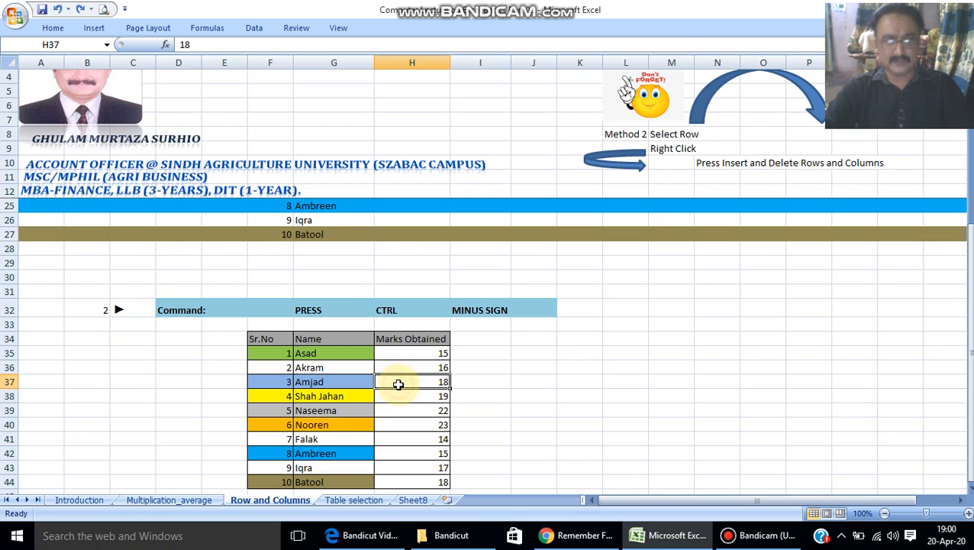
click(321, 377)
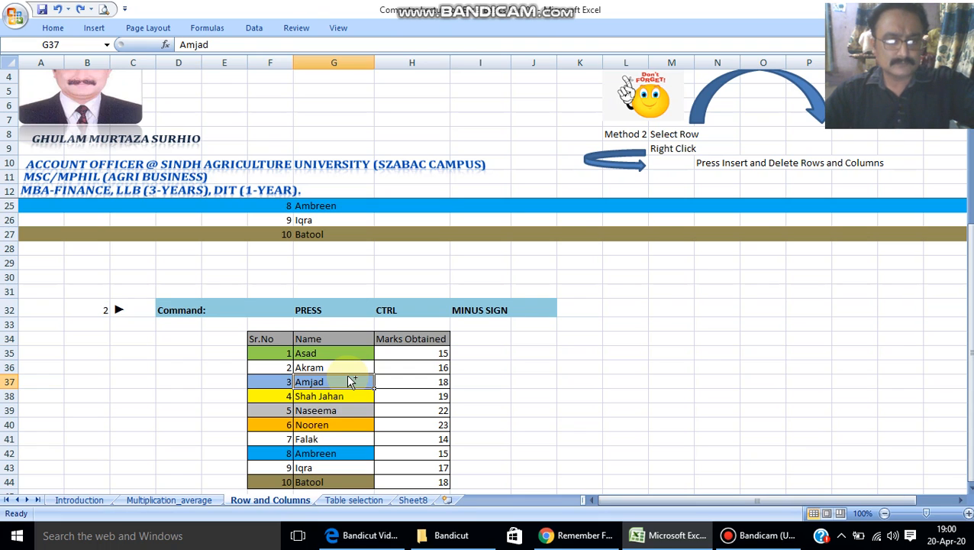
key(ctrl+1)
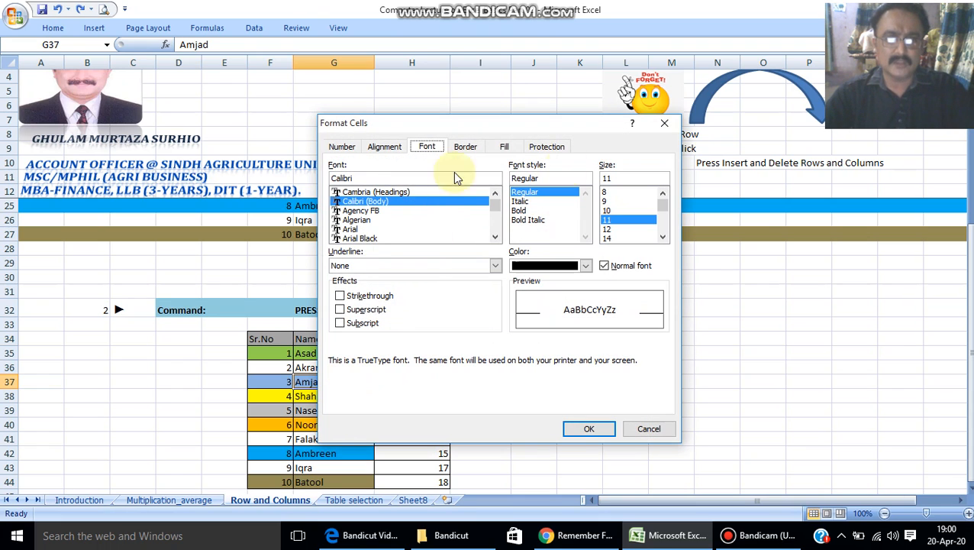
click(669, 124)
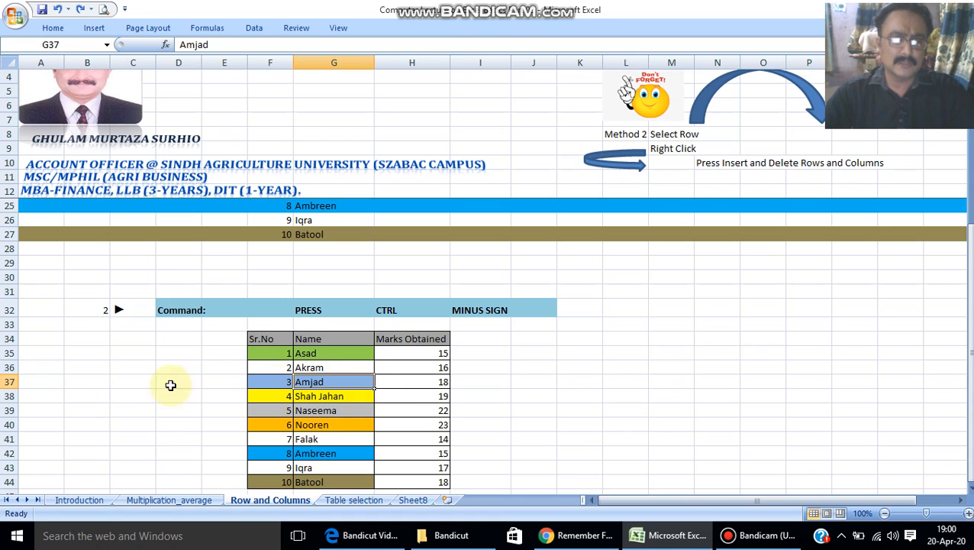
click(9, 382)
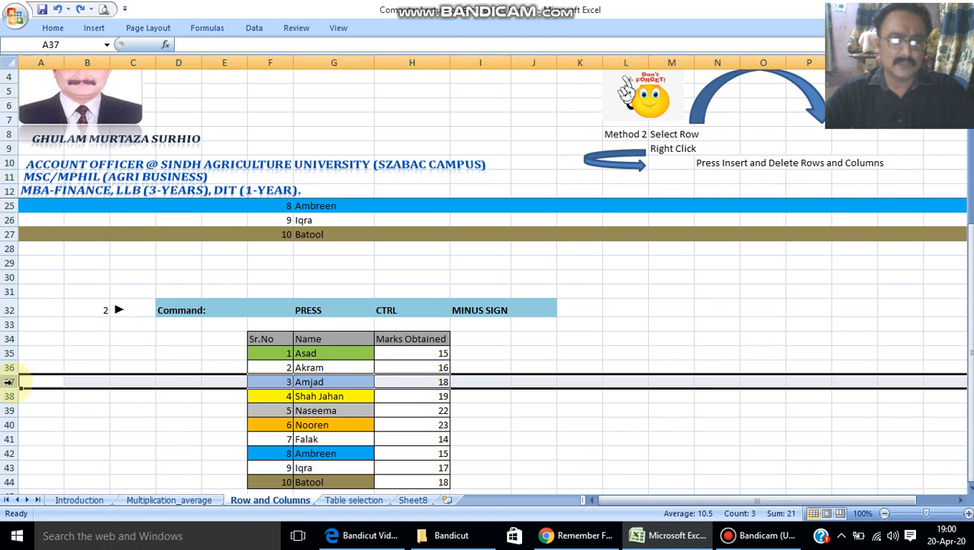
right_click(9, 383)
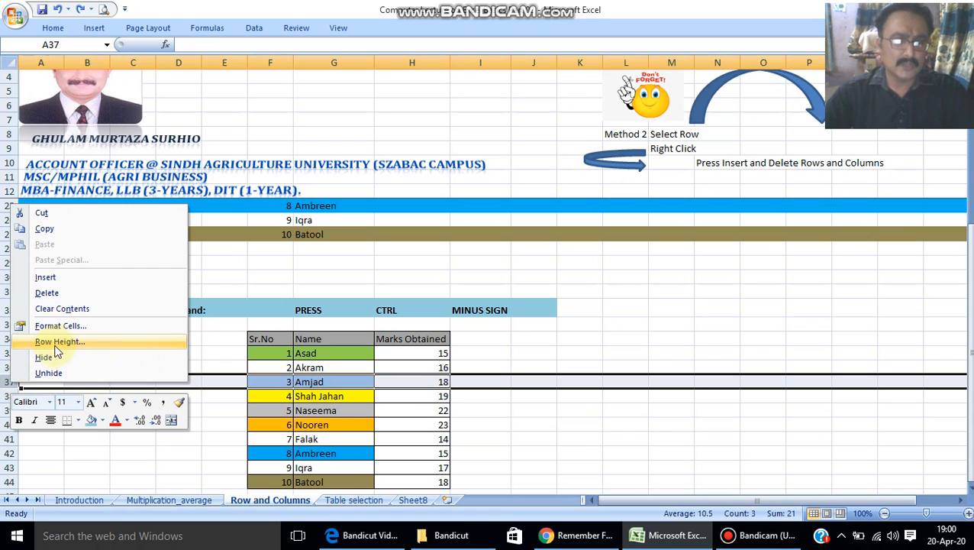
click(333, 421)
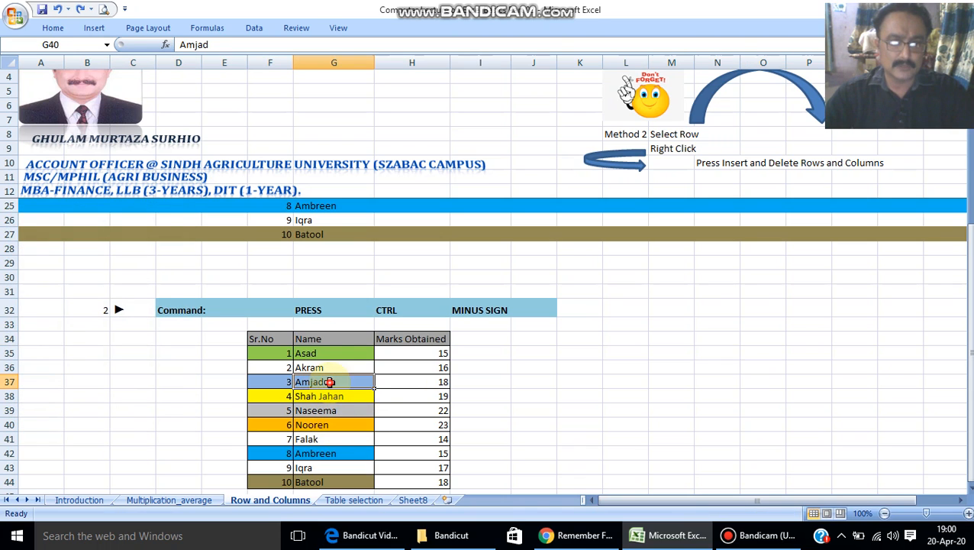
Step: Delete only name cell G37 in the Marks Obtained table with cells shifted up, and undo the deletion
click(328, 380)
key(ctrl+minus)
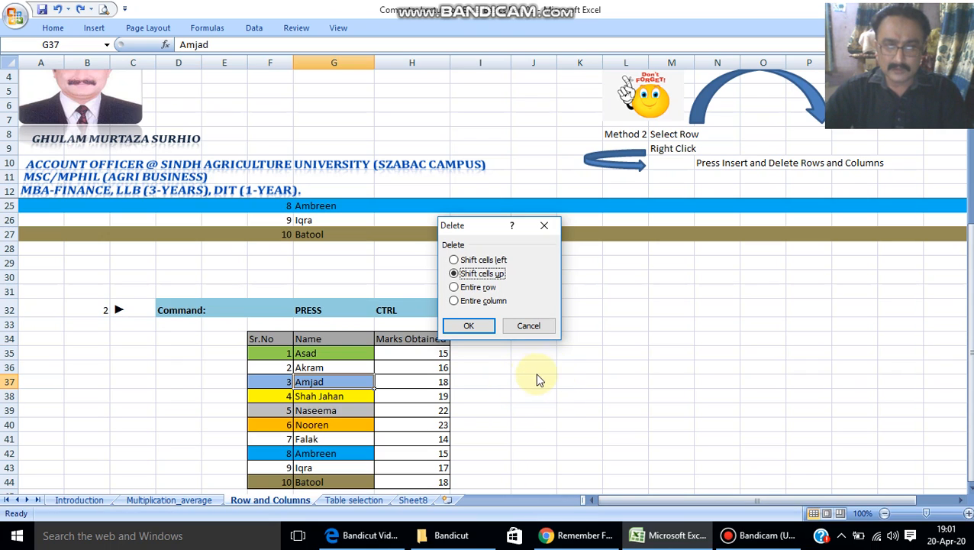
click(469, 326)
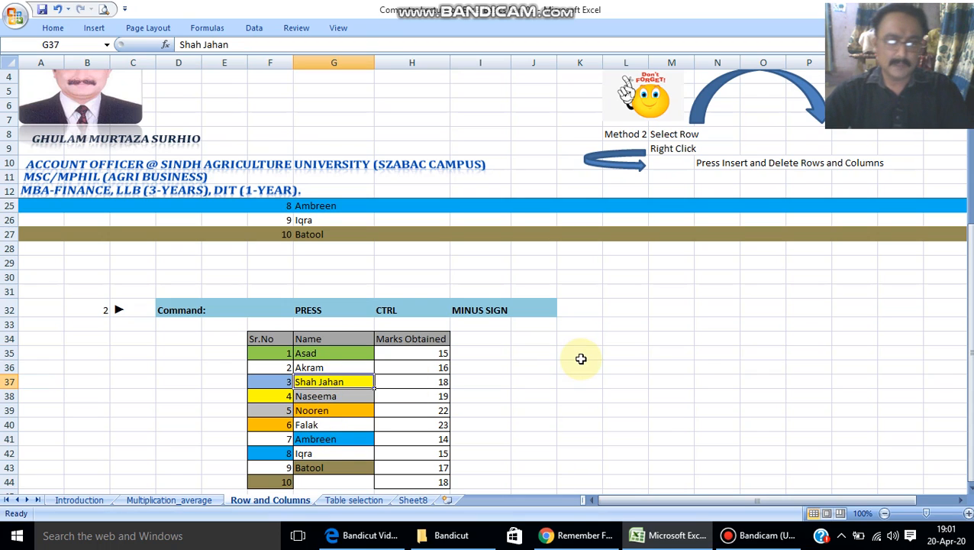
key(ctrl+z)
click(359, 425)
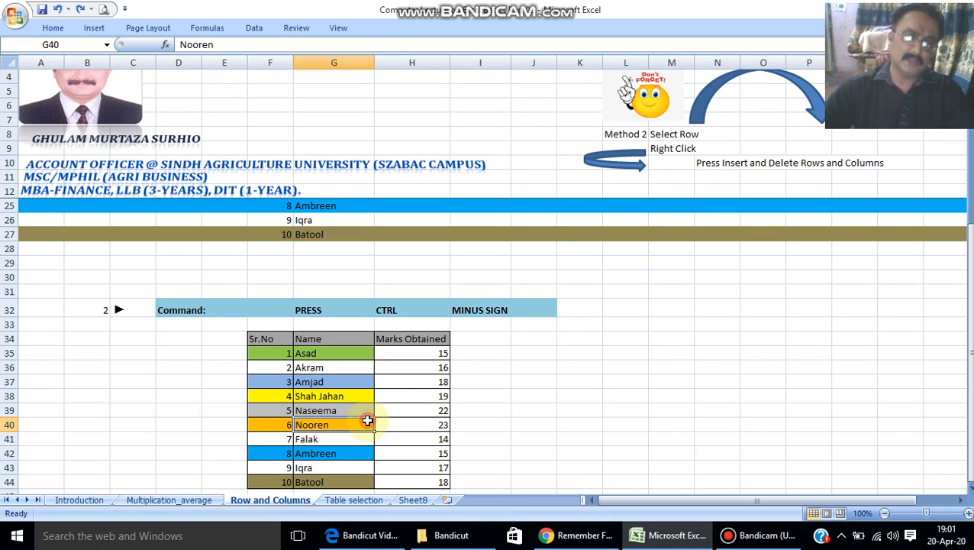
Step: Repeat the deletion of cell G37 with cells shifted up, check the names against their serial numbers, and restore the cell
click(321, 386)
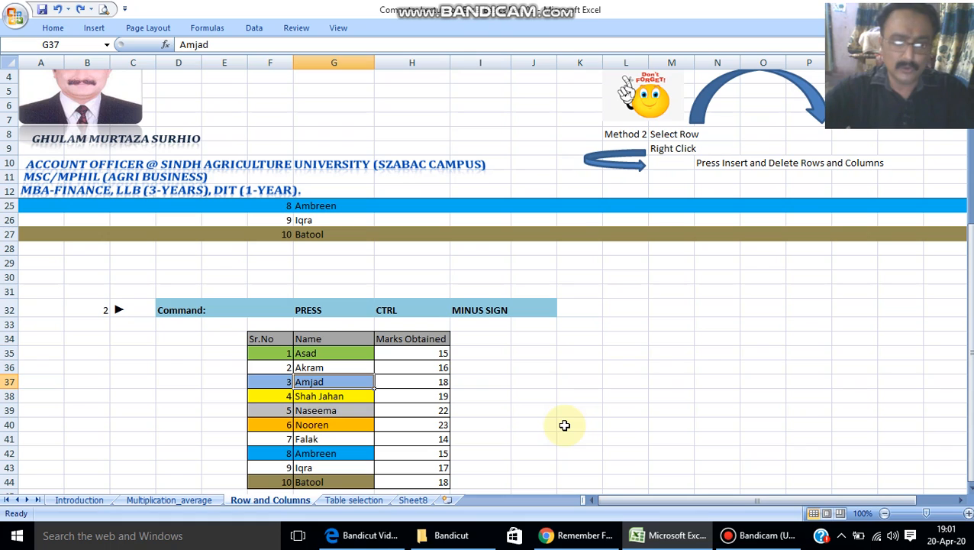
key(ctrl+minus)
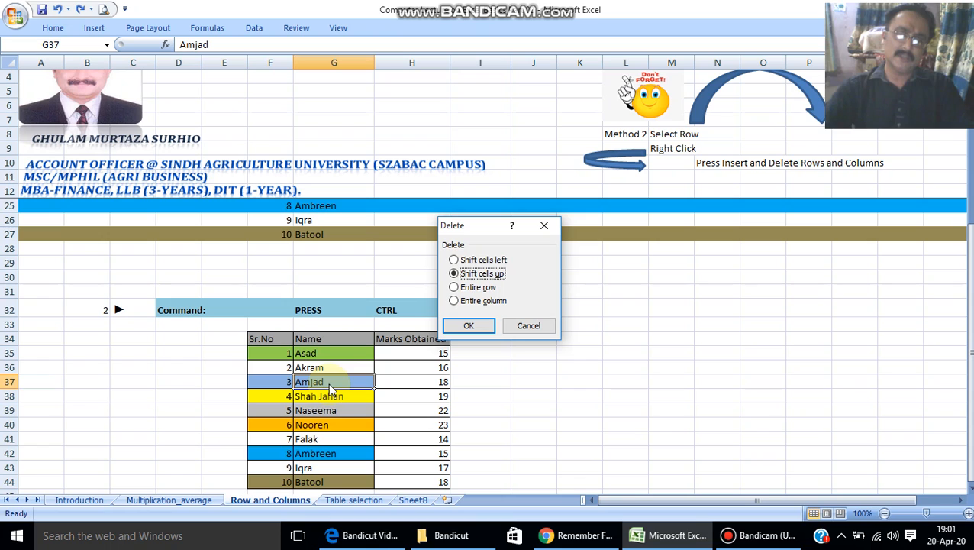
click(463, 327)
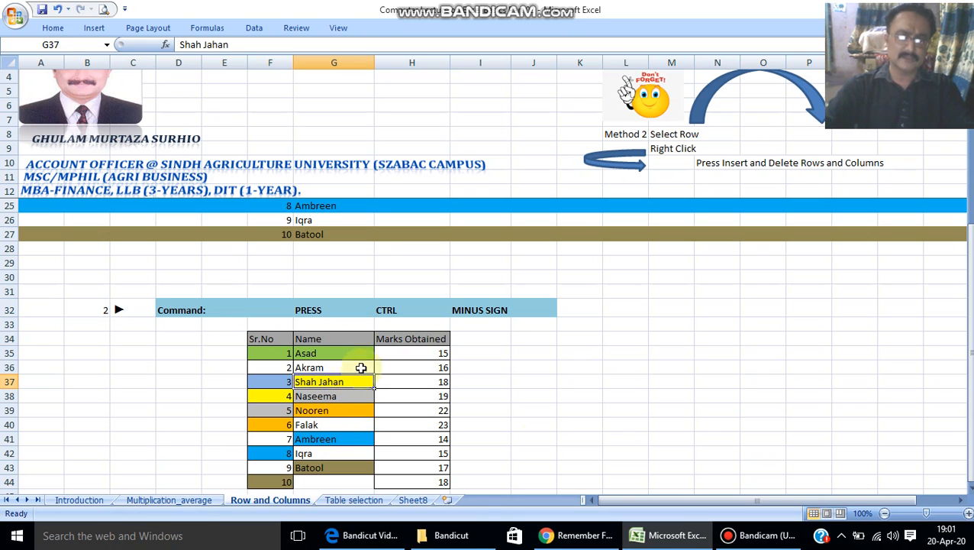
click(756, 536)
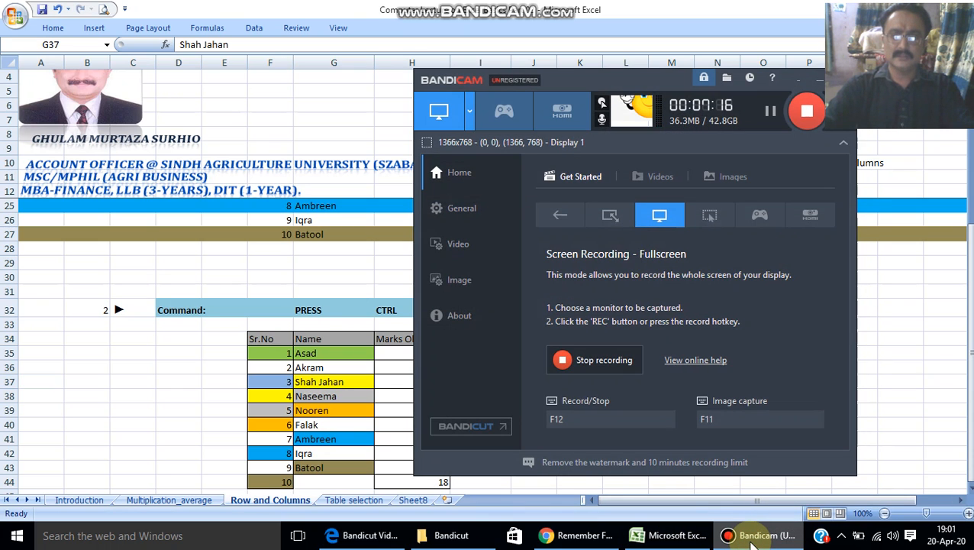
click(752, 537)
click(323, 409)
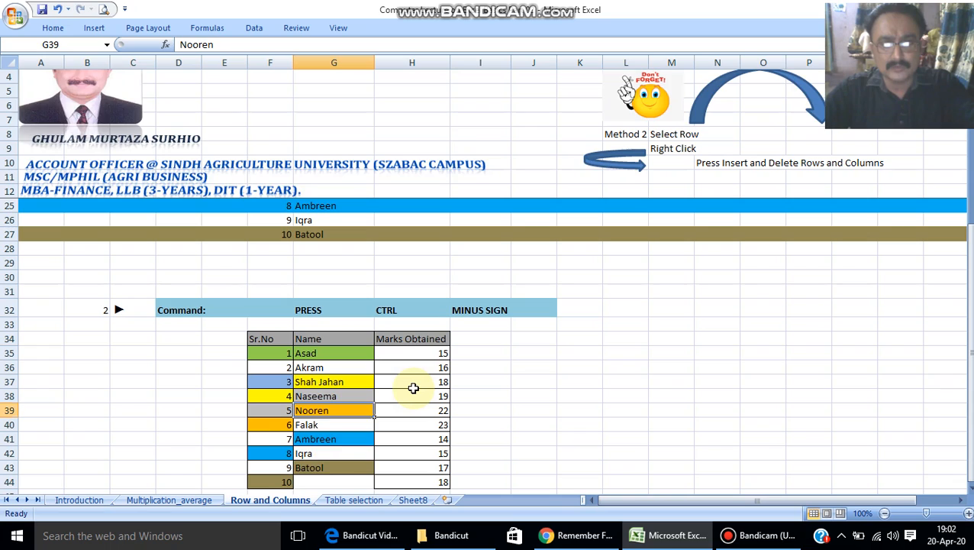
key(ctrl+z)
click(342, 399)
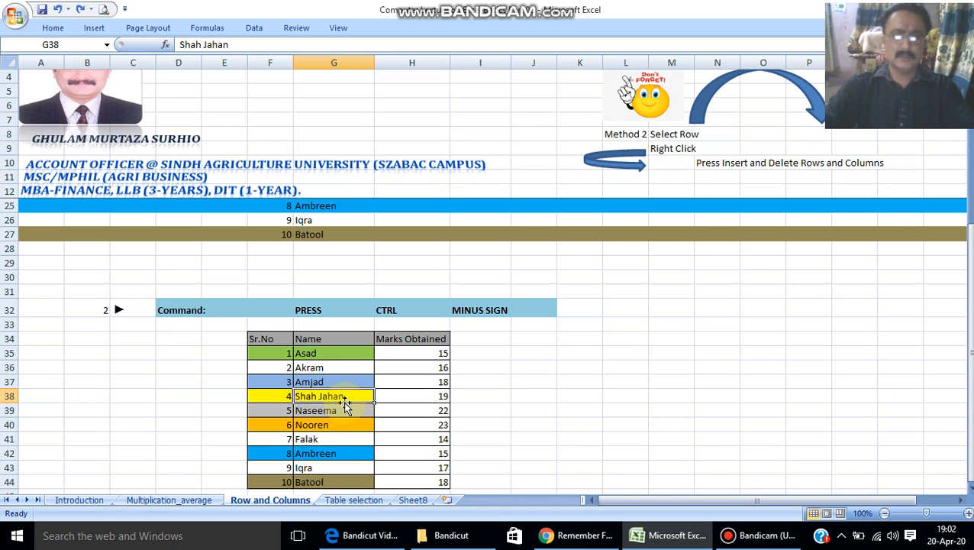
Step: Review the Marks Obtained table and the Method 2 notes in cells M8, M9 and N10 on inserting and deleting rows and columns
scroll(345, 406, down, 2)
click(340, 367)
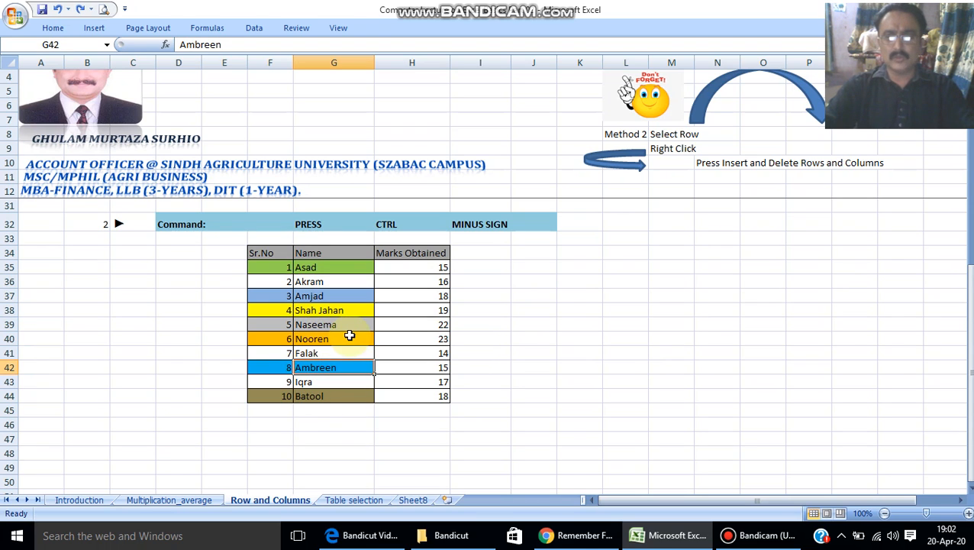
scroll(385, 374, up, 3)
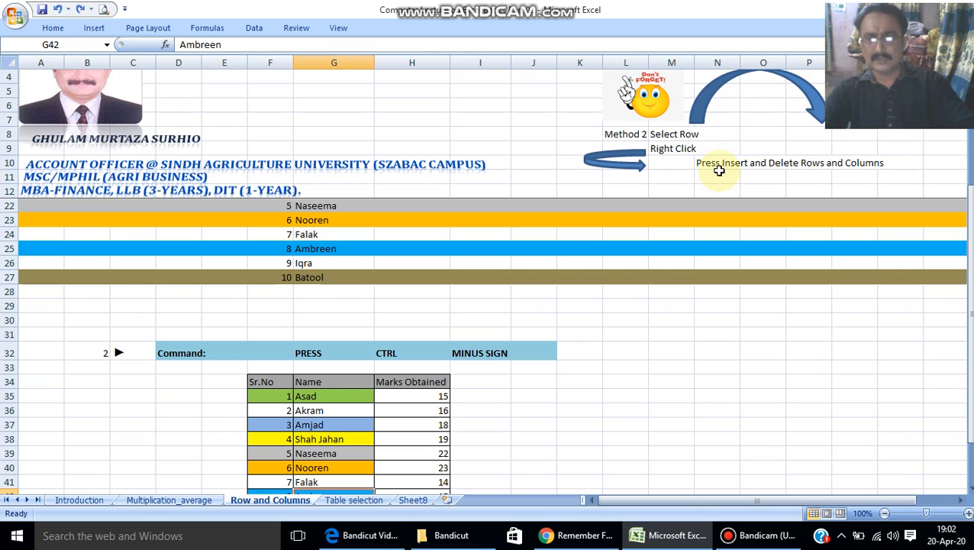
click(678, 134)
click(665, 149)
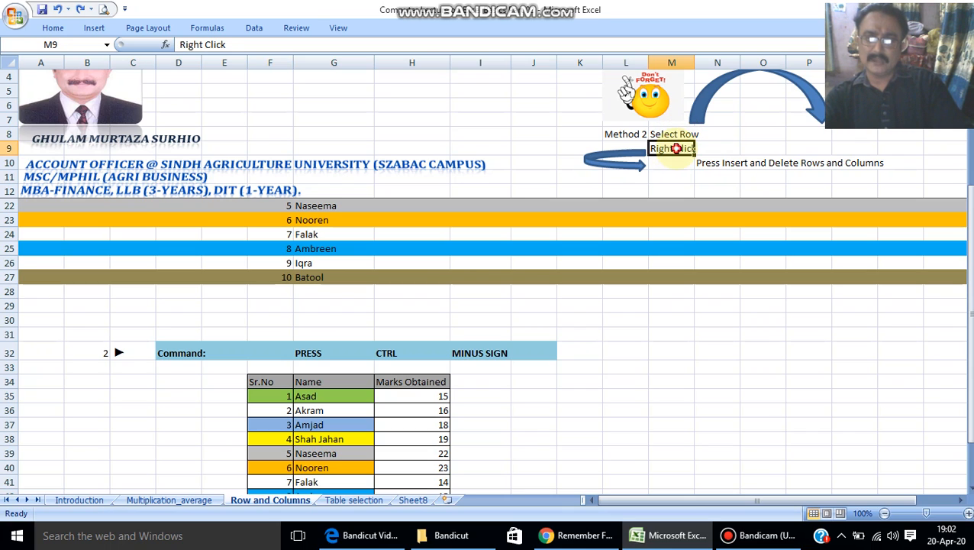
click(726, 168)
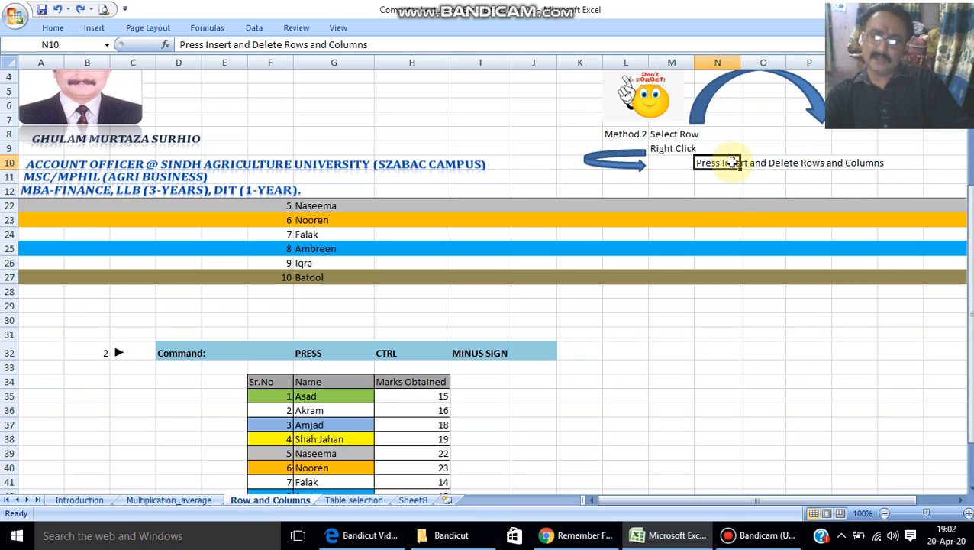
Step: Insert a blank row at row 36 of the Marks Obtained table and delete that row again
click(365, 423)
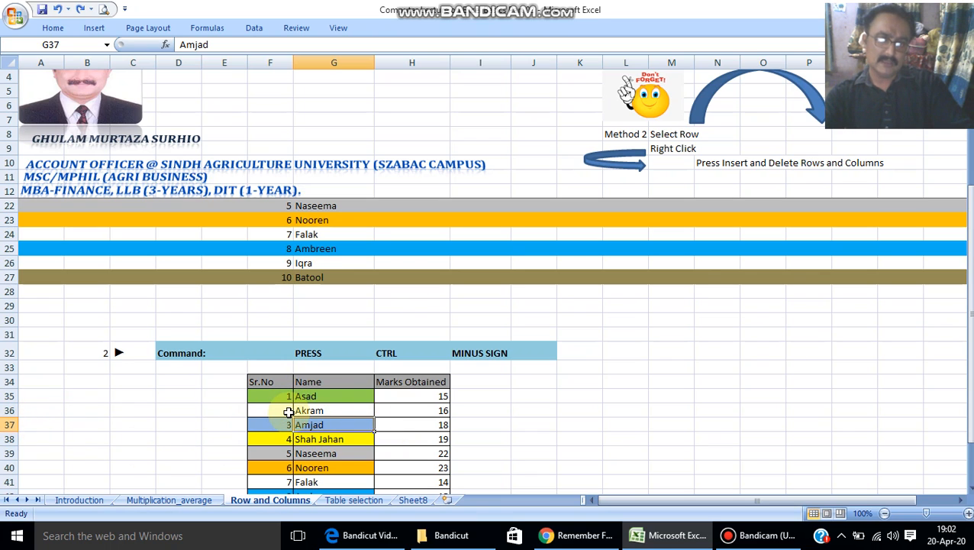
click(9, 410)
right_click(11, 411)
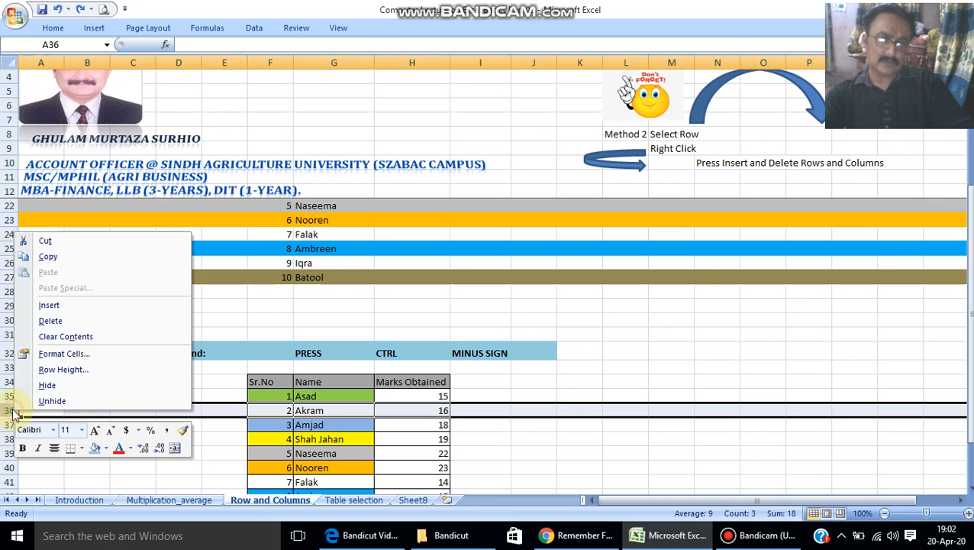
click(53, 307)
click(342, 413)
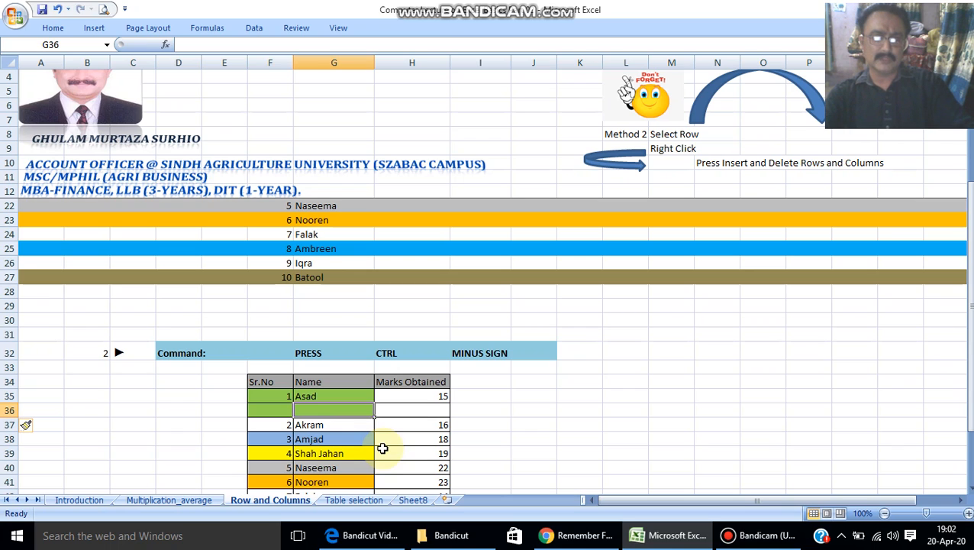
key(shift+space)
key(ctrl+minus)
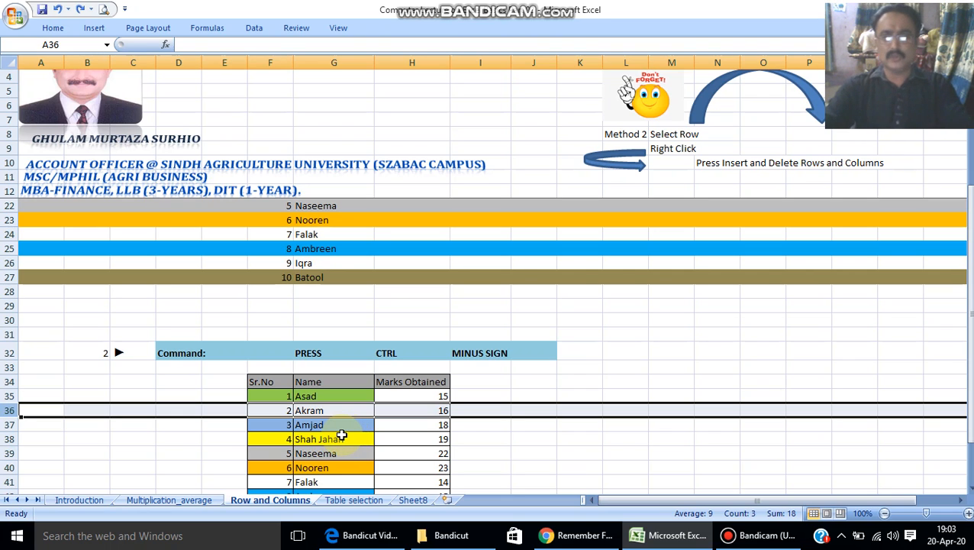
click(712, 163)
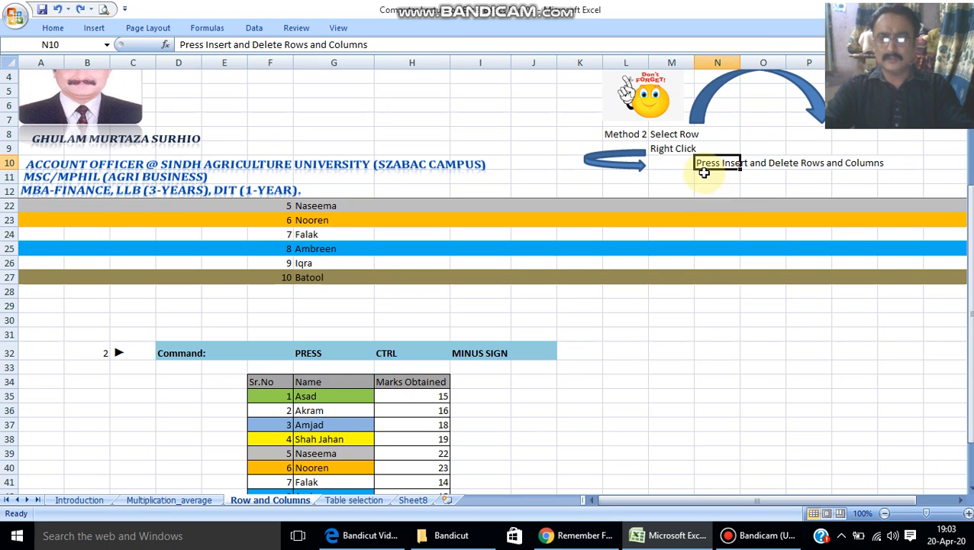
click(760, 537)
click(759, 537)
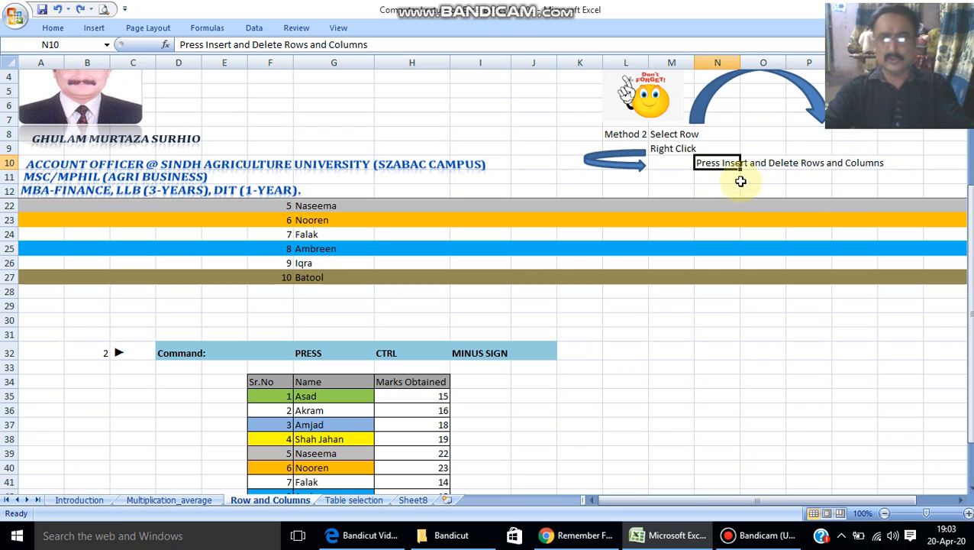
click(661, 177)
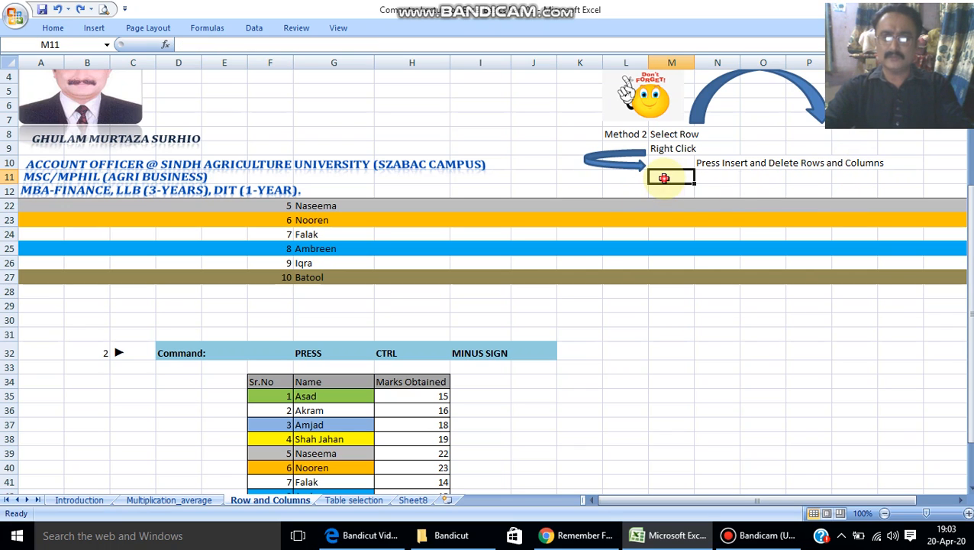
text(=)
click(741, 187)
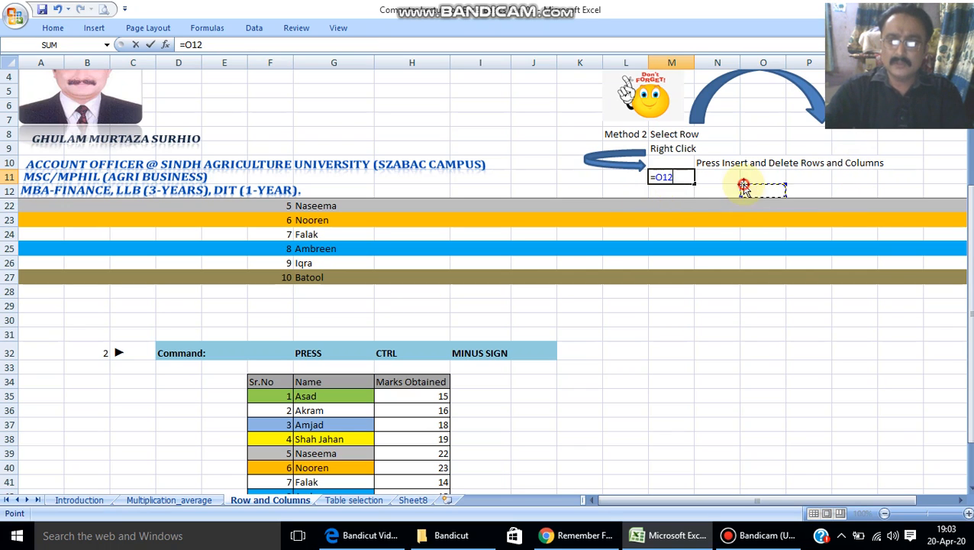
click(712, 178)
key(BackSpace)
key(BackSpace)
key(BackSpace)
key(BackSpace)
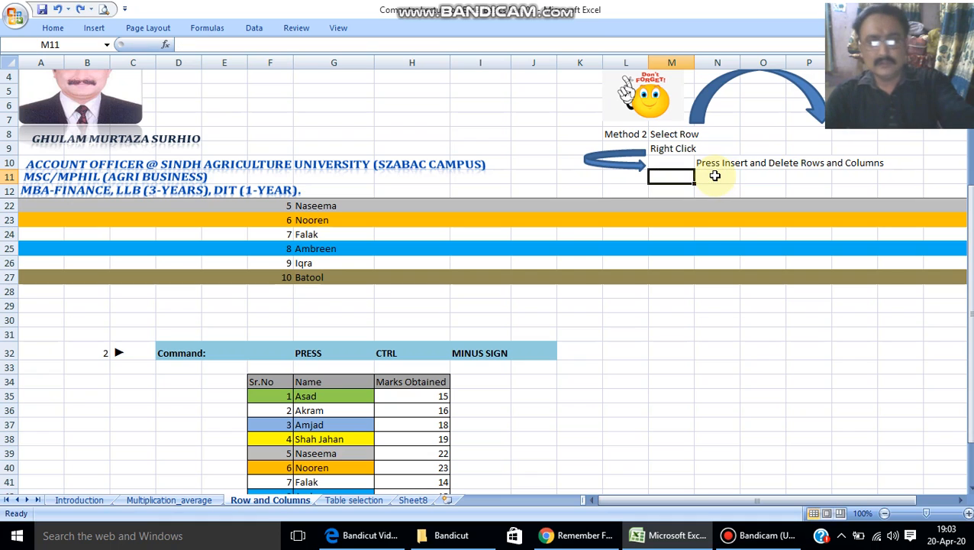
text(equal)
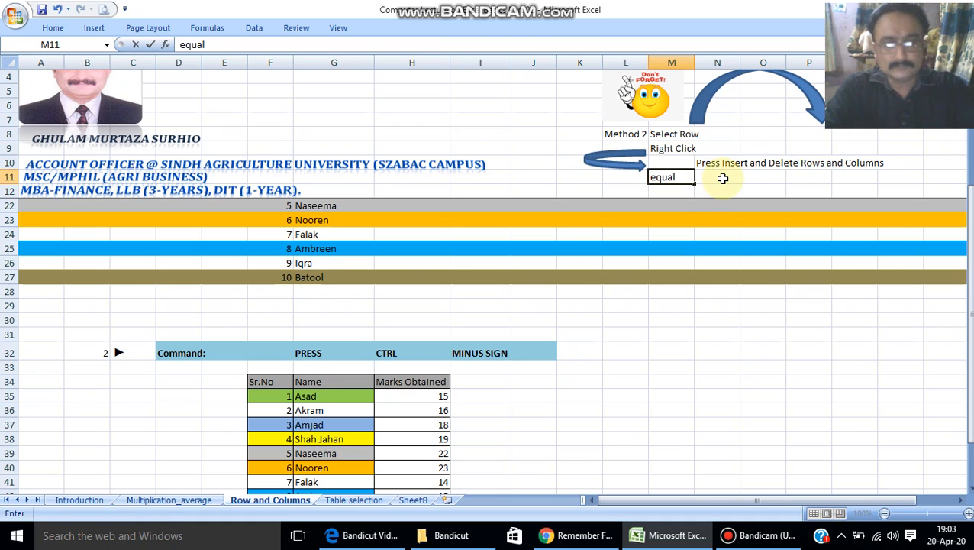
key(BackSpace)
key(BackSpace)
key(BackSpace)
key(BackSpace)
key(BackSpace)
click(731, 180)
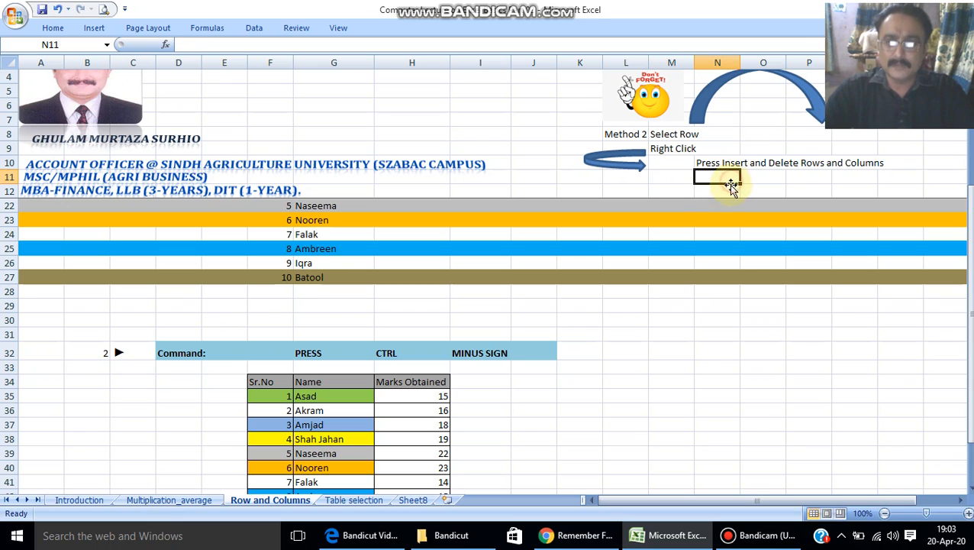
Step: Enter CTRL in cell M11 and a minus sign in cell N11 below the Method 2 notes
click(684, 175)
text(CTRL)
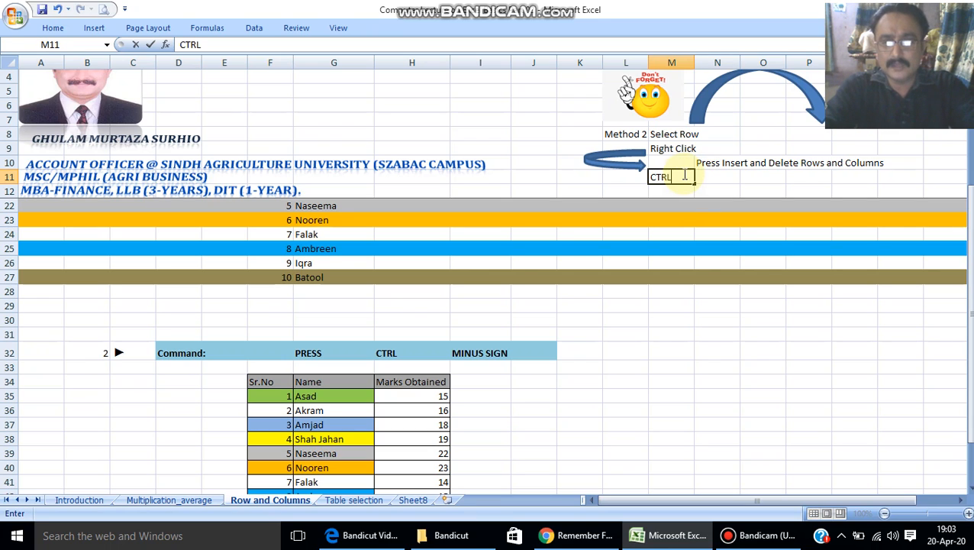
key(Tab)
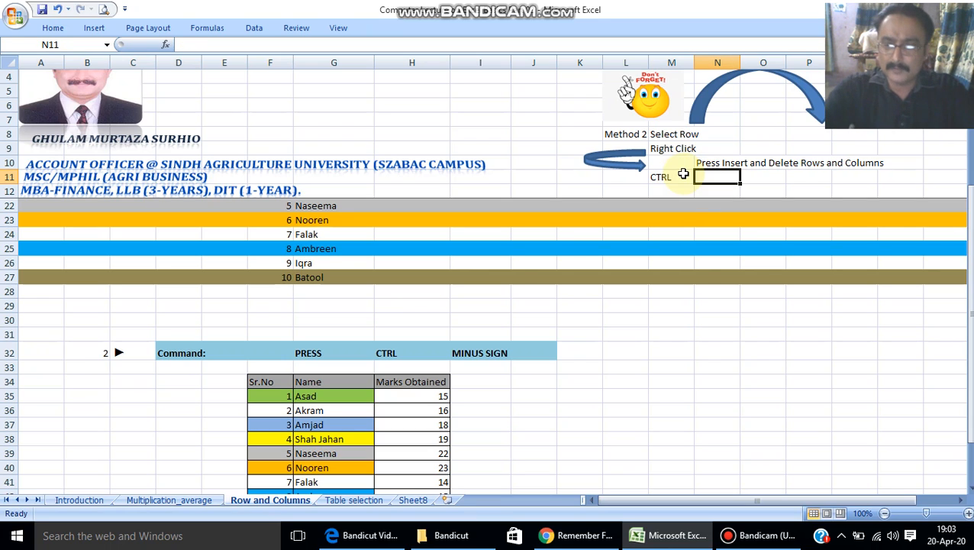
text(-)
key(Return)
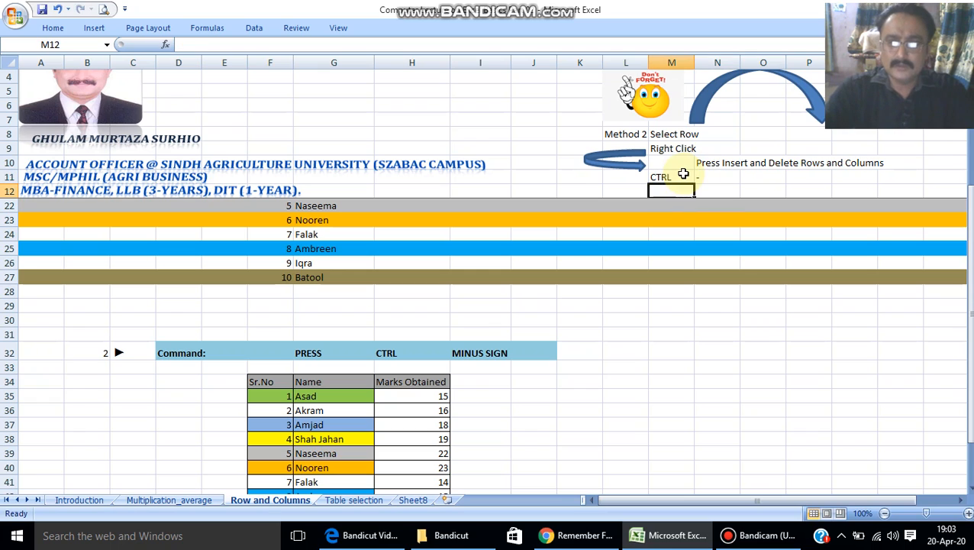
Step: View the Delete options for empty cell L34 and dismiss them without deleting anything
click(629, 379)
key(ctrl+minus)
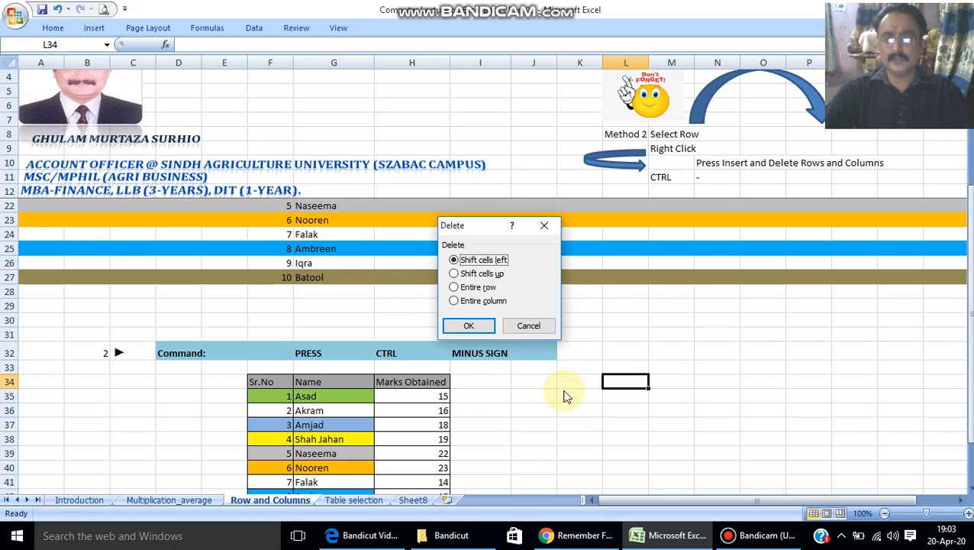
click(751, 543)
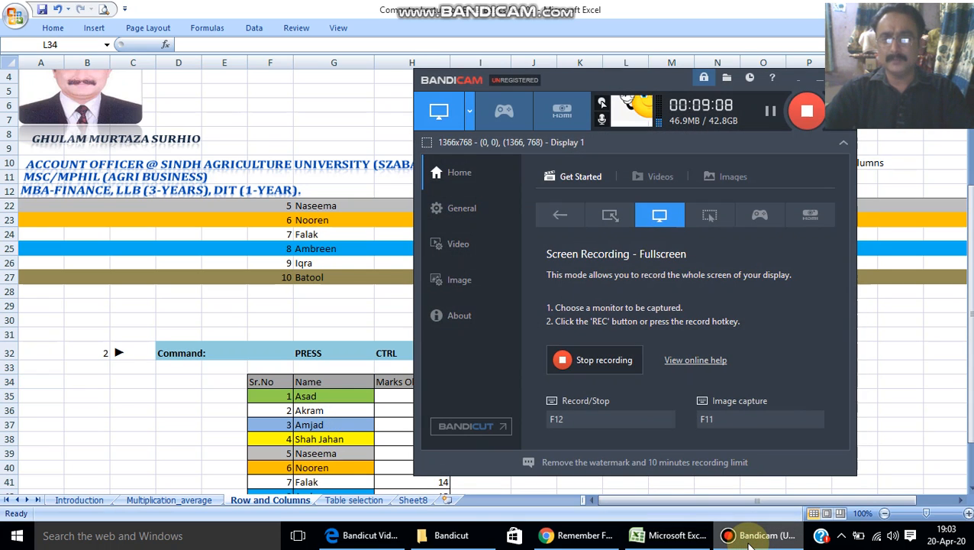
click(751, 544)
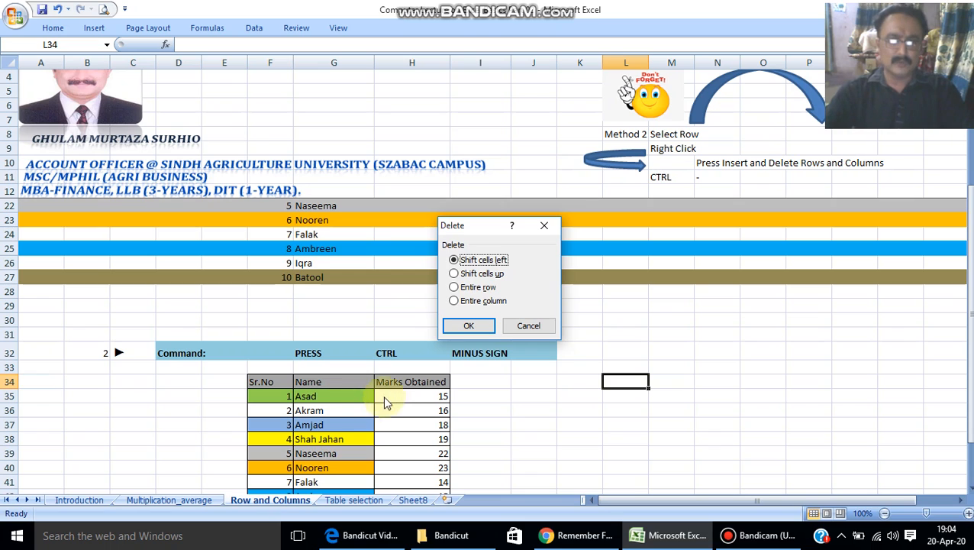
click(528, 325)
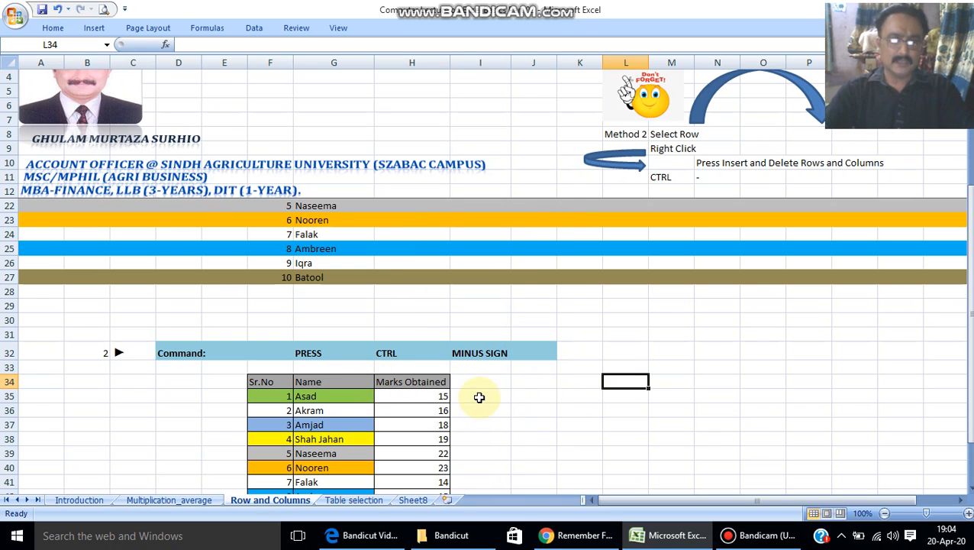
click(352, 423)
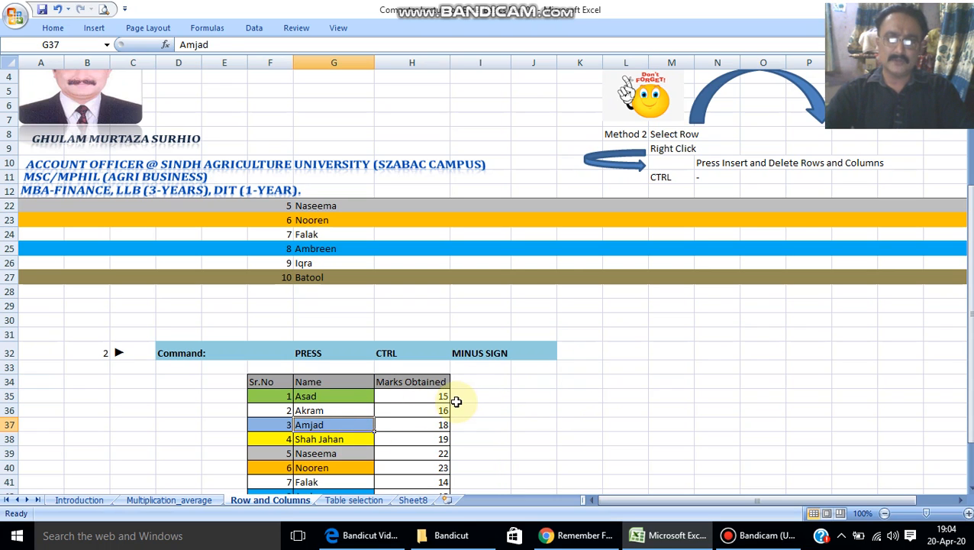
click(732, 538)
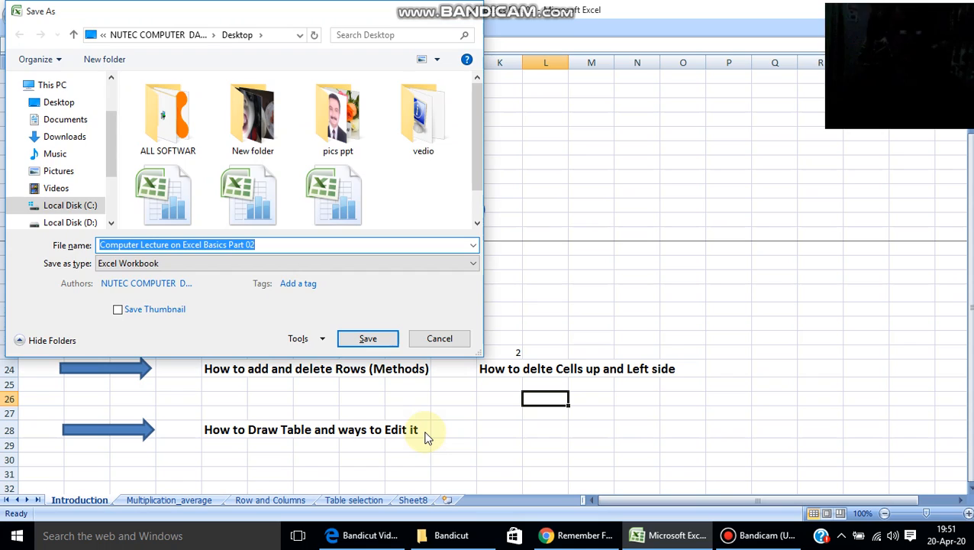
click(474, 12)
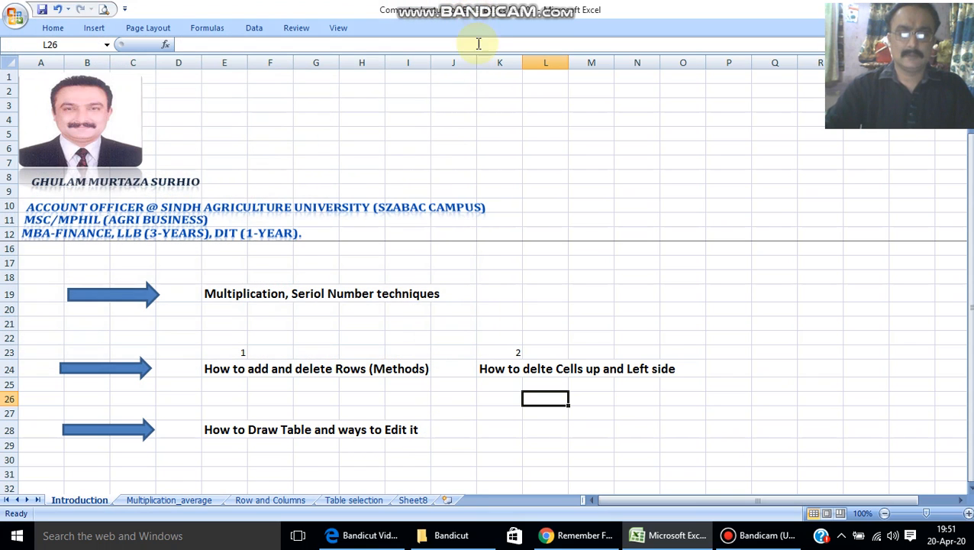
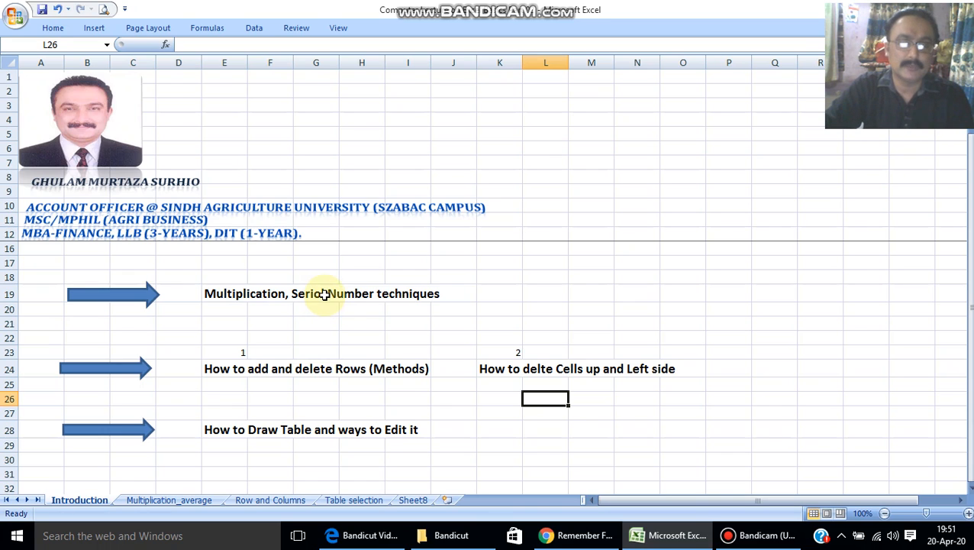
Step: Review the lesson topics on the Introduction sheet, and look over the Marks Sheet Example on the Table selection sheet
click(322, 296)
click(304, 374)
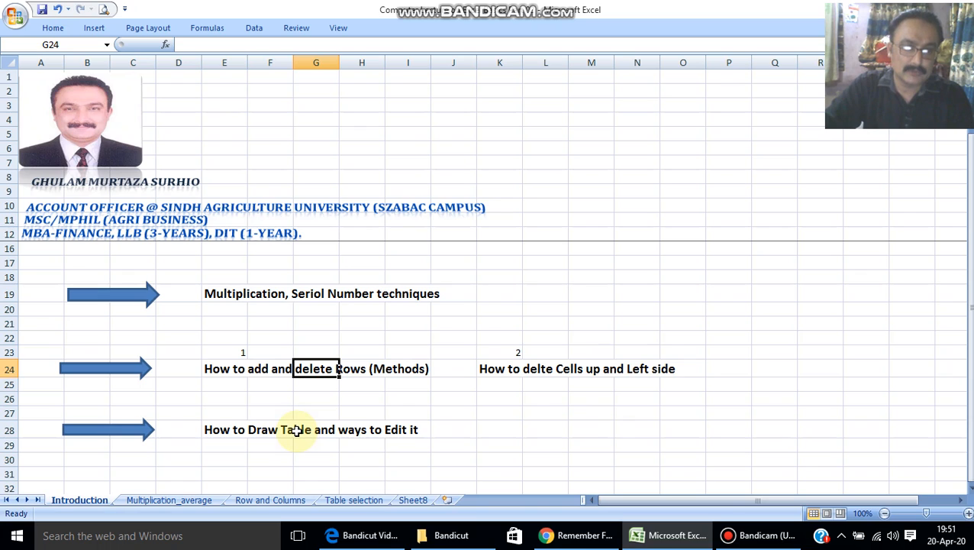
click(296, 430)
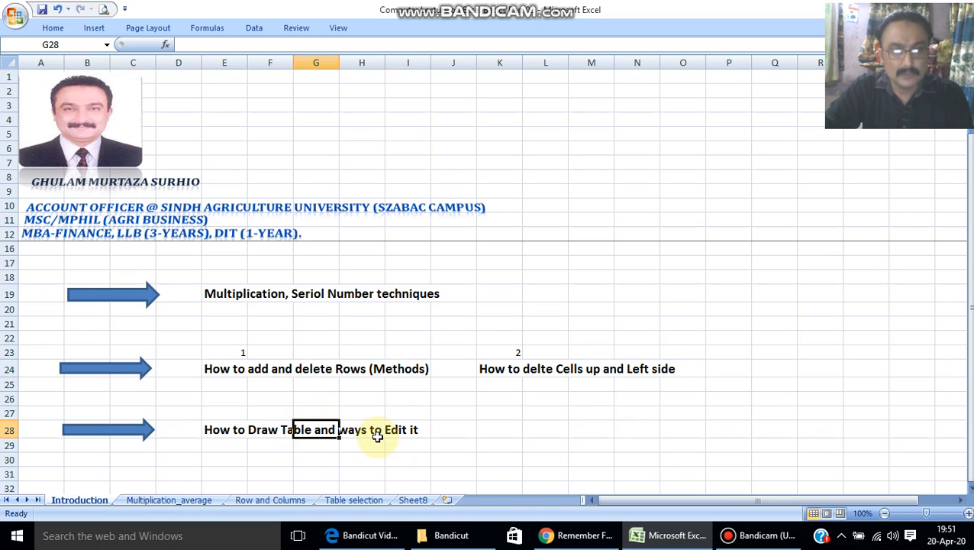
click(282, 501)
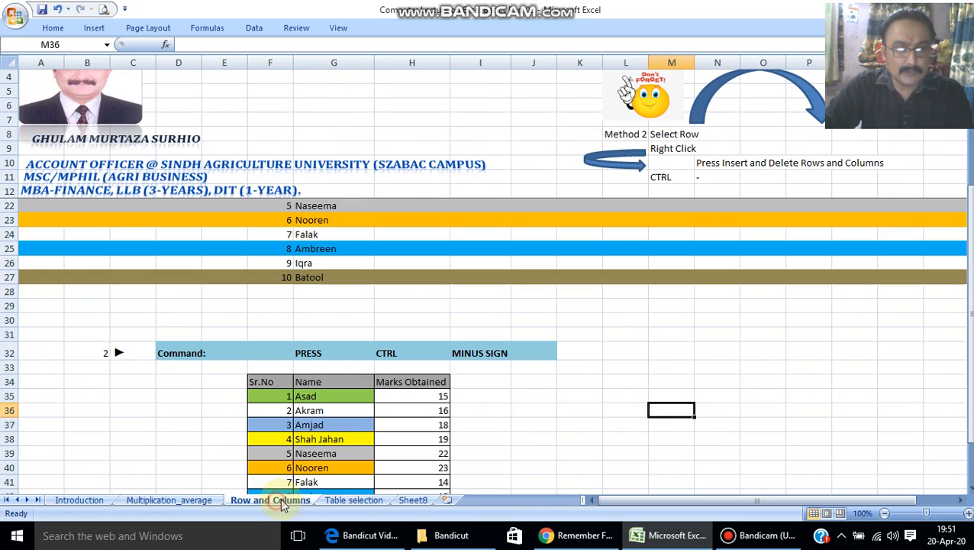
click(357, 501)
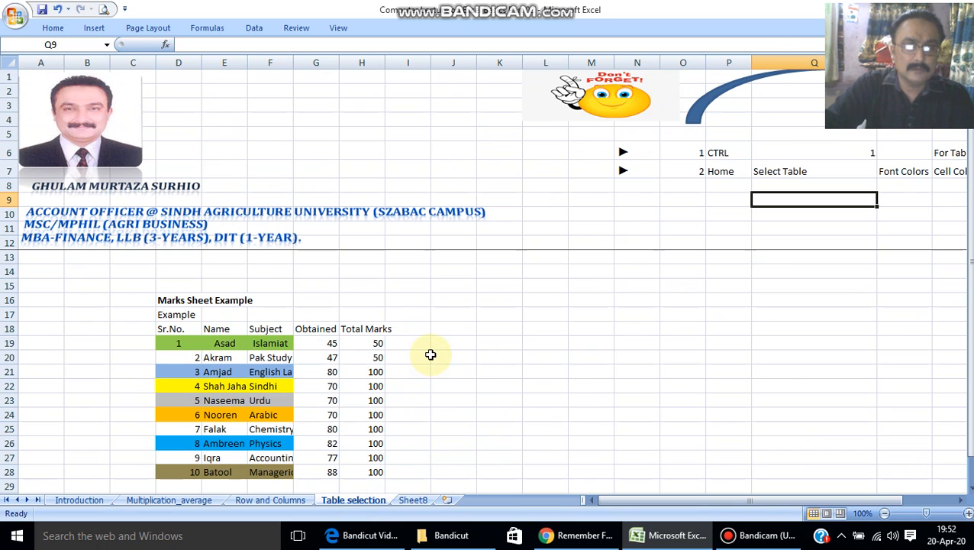
scroll(431, 354, down, 2)
scroll(430, 354, up, 2)
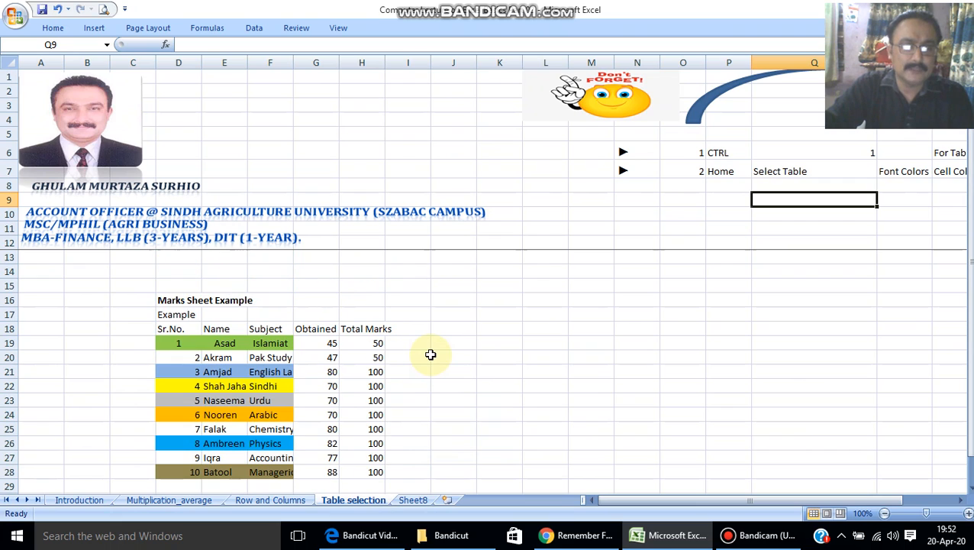
Step: Apply thin outline and inside borders to the whole Marks Sheet Example table, cells D18 to H28
click(271, 358)
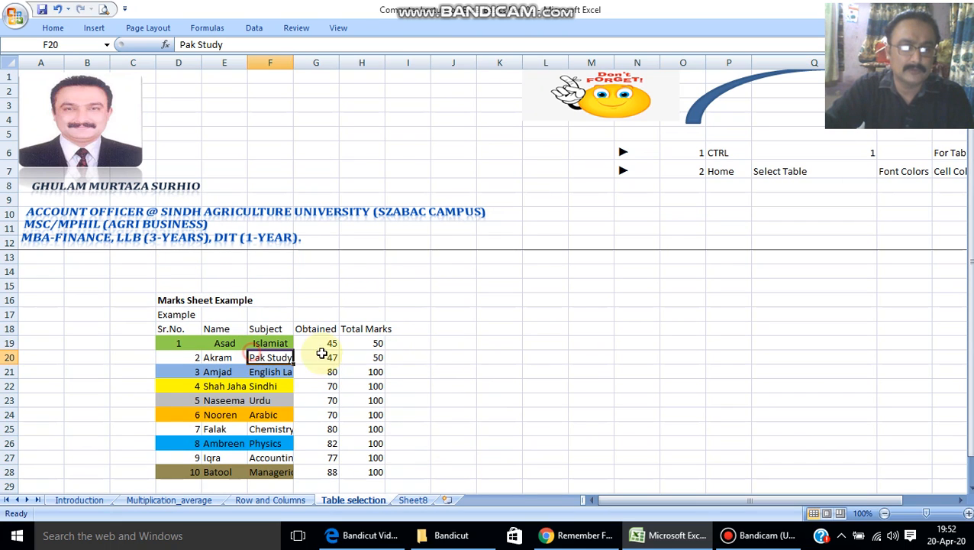
key(Left)
key(Left)
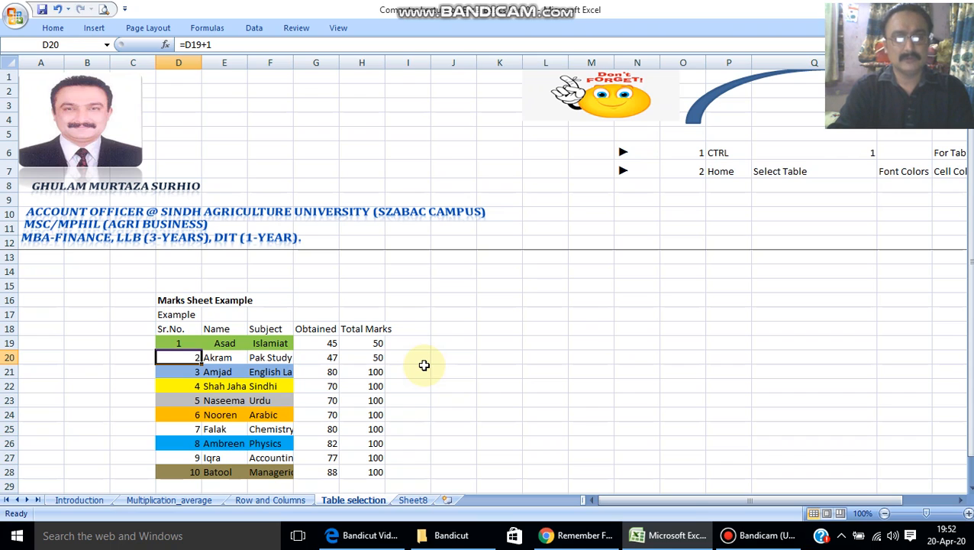
key(Right)
key(Left)
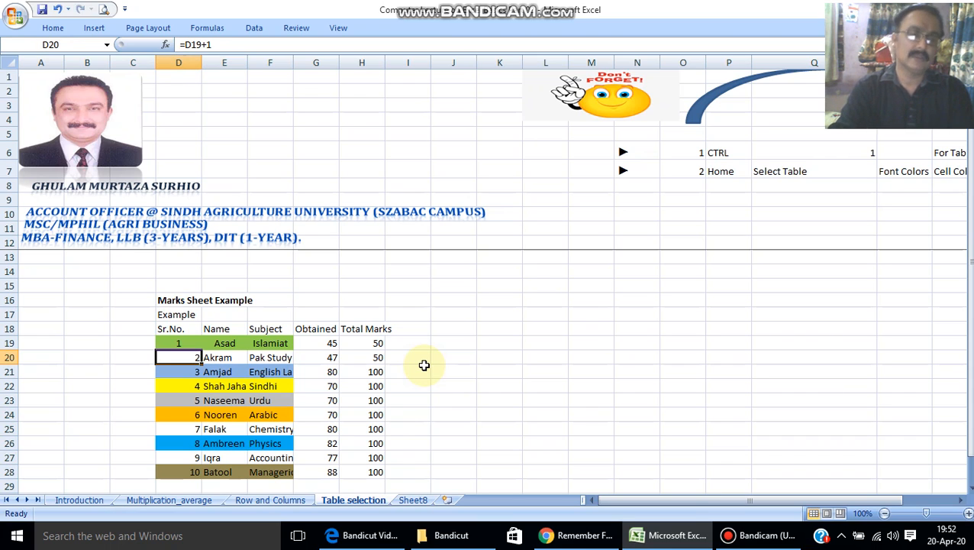
key(Up)
key(Up)
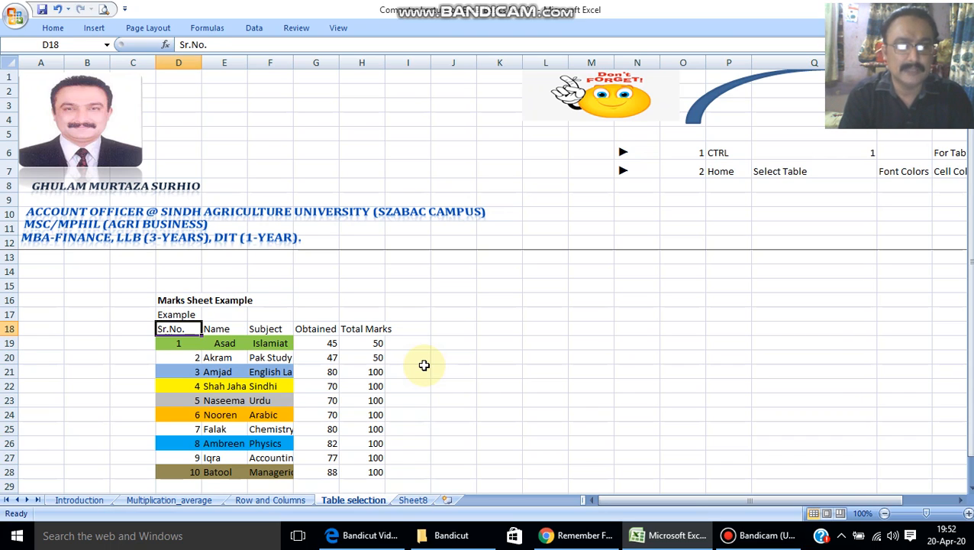
key(shift+Down)
key(shift+Down)
key(shift+Down)
key(shift+Down)
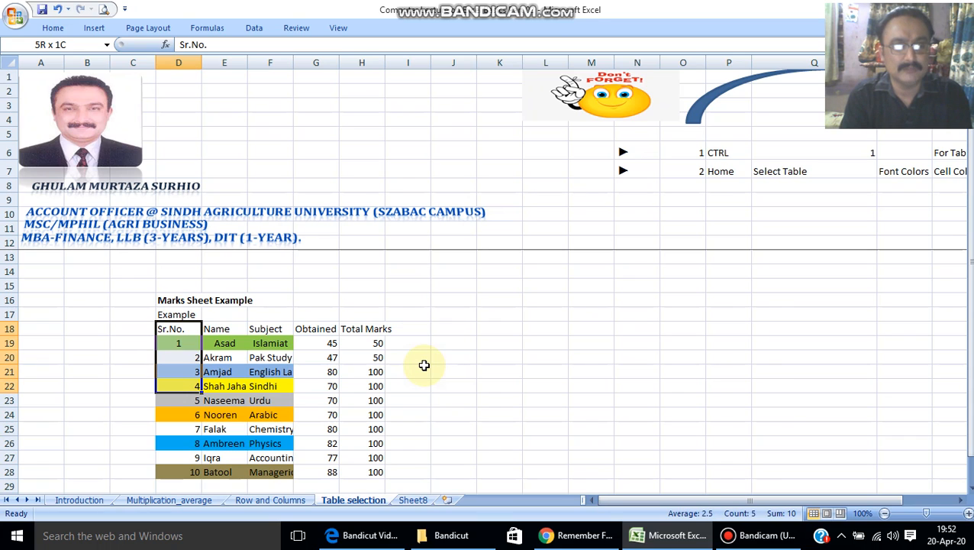
key(ctrl+shift+Down)
key(shift+Right)
key(shift+Right)
key(shift+Right)
key(shift+Right)
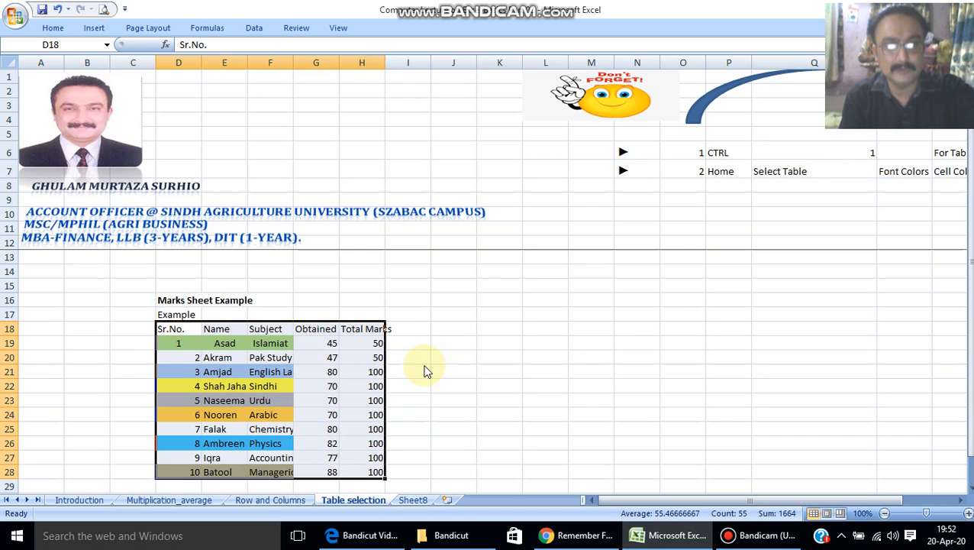
key(ctrl+1)
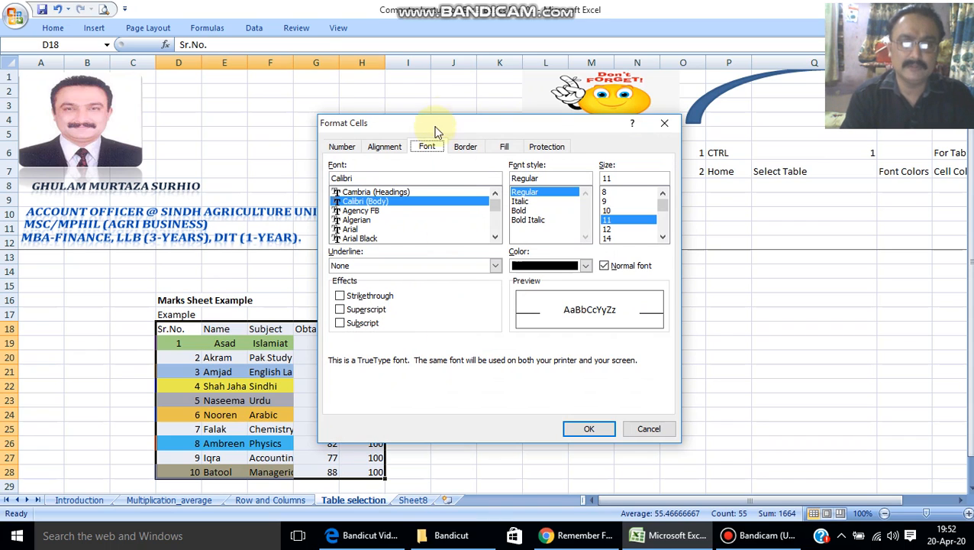
click(350, 149)
click(382, 148)
click(428, 147)
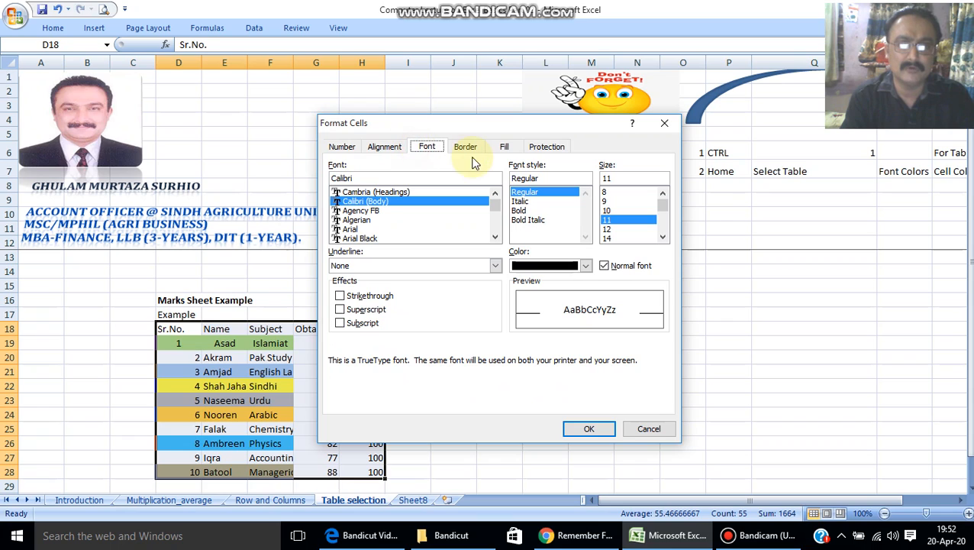
click(467, 149)
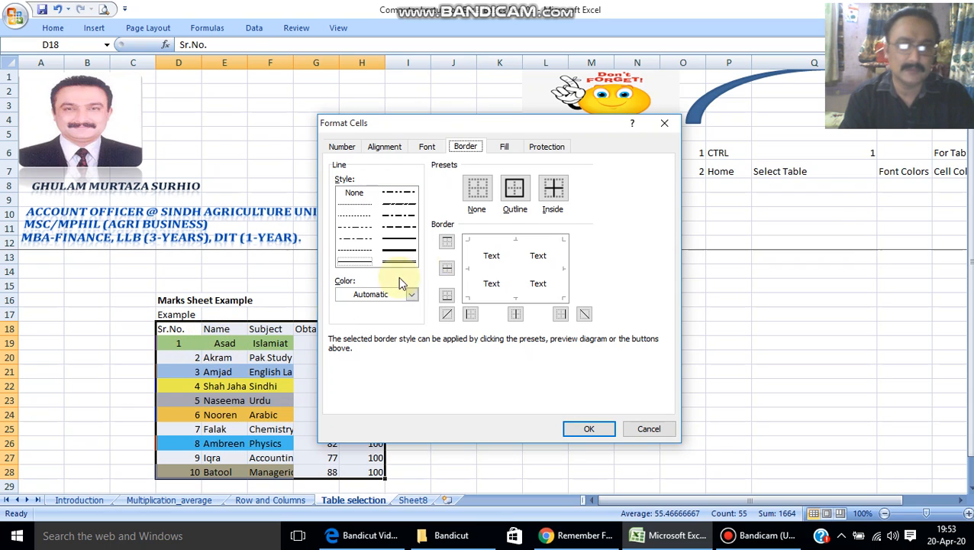
click(552, 189)
click(516, 190)
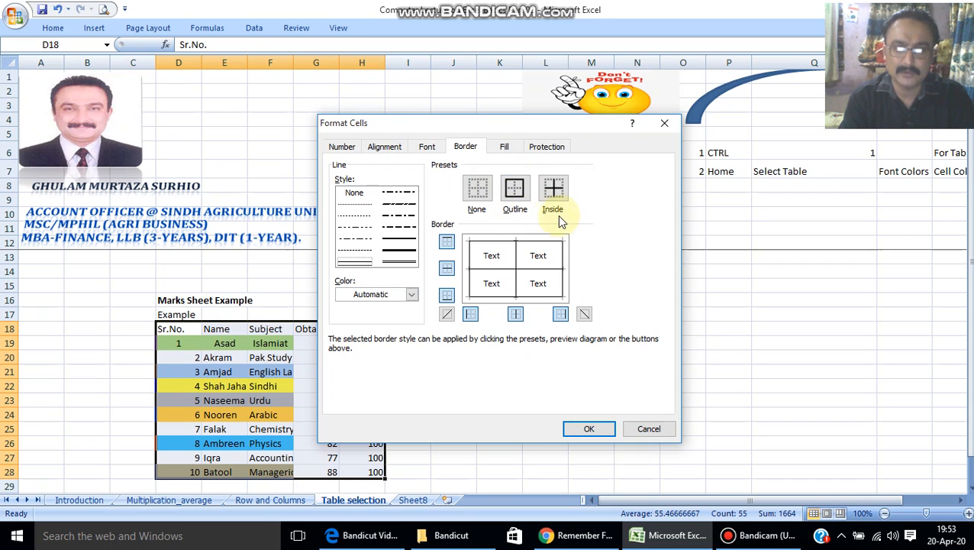
click(588, 428)
Step: Examine the bordered cells throughout the Marks Sheet Example table, and view the border settings of serial number cell D28
click(441, 386)
click(217, 372)
click(316, 385)
click(221, 400)
click(187, 372)
click(183, 357)
click(218, 356)
click(169, 328)
click(172, 345)
click(175, 400)
click(183, 443)
click(187, 471)
click(233, 471)
click(274, 470)
click(277, 459)
click(178, 470)
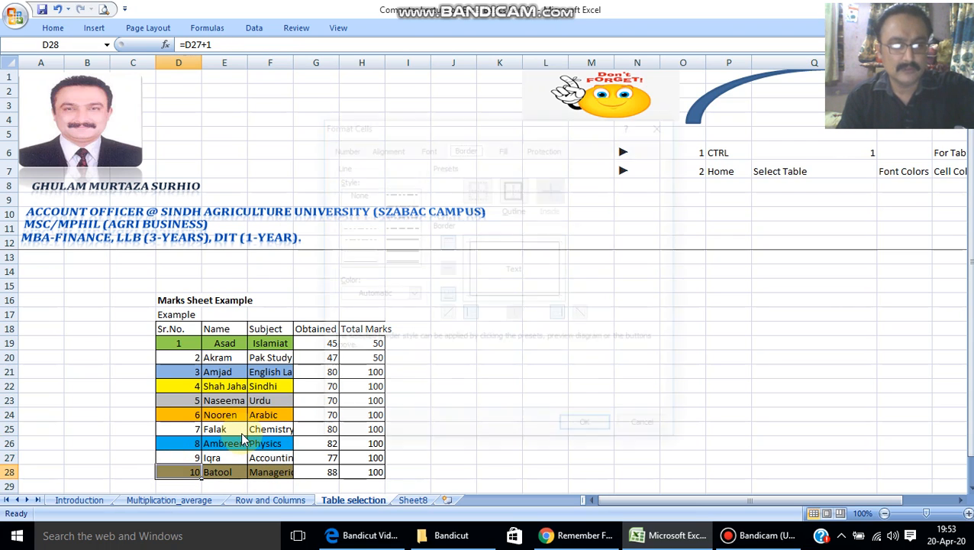
key(ctrl+1)
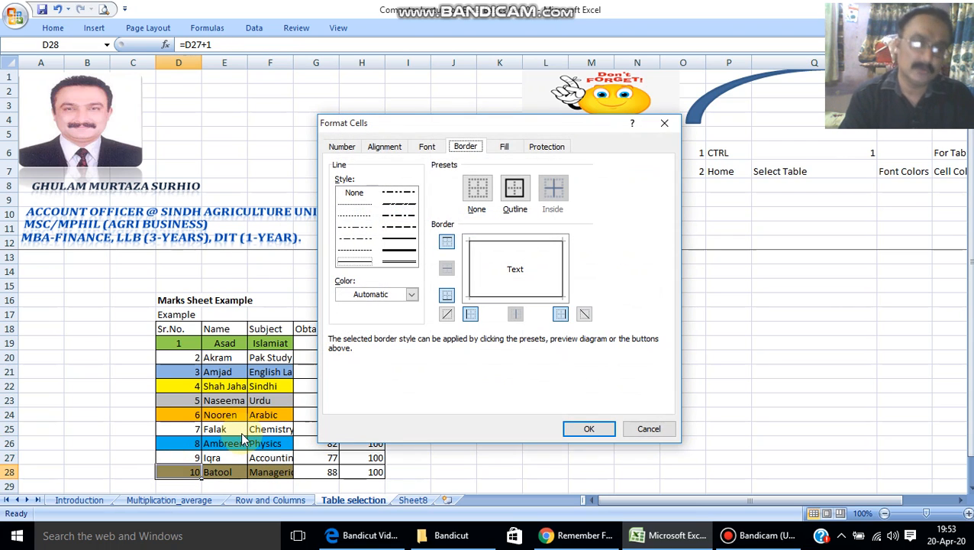
click(664, 124)
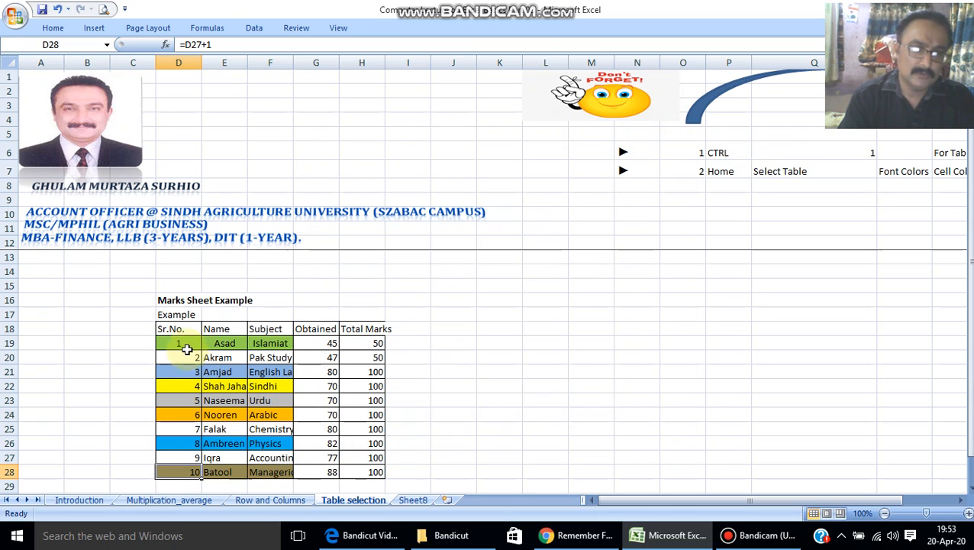
Step: Auto-fit the widths of columns D, E and F to their contents in the Marks Sheet Example table
double_click(203, 67)
click(290, 330)
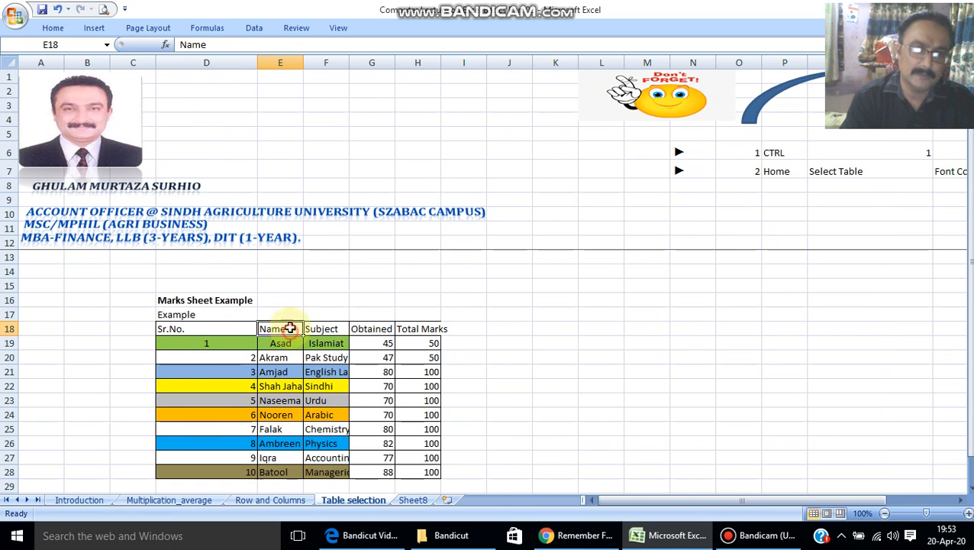
double_click(304, 63)
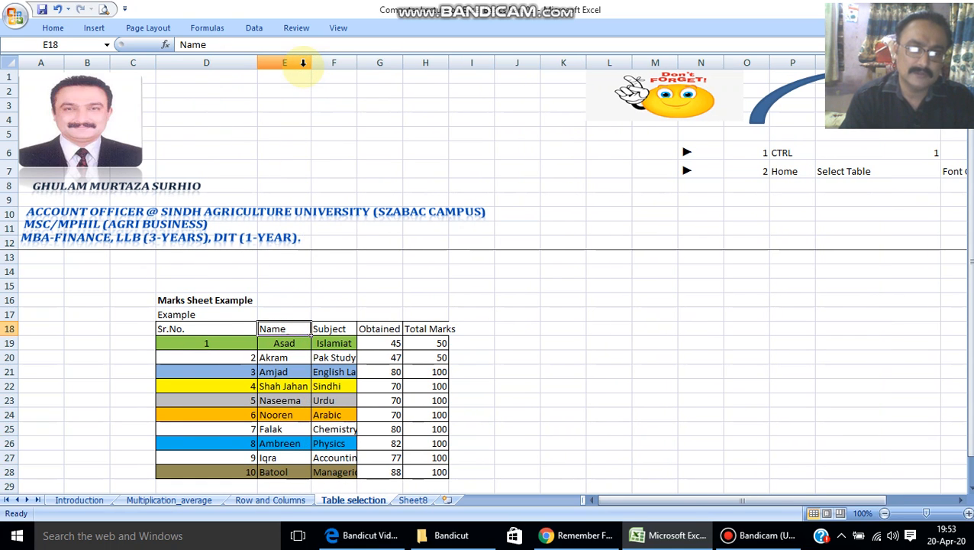
click(277, 345)
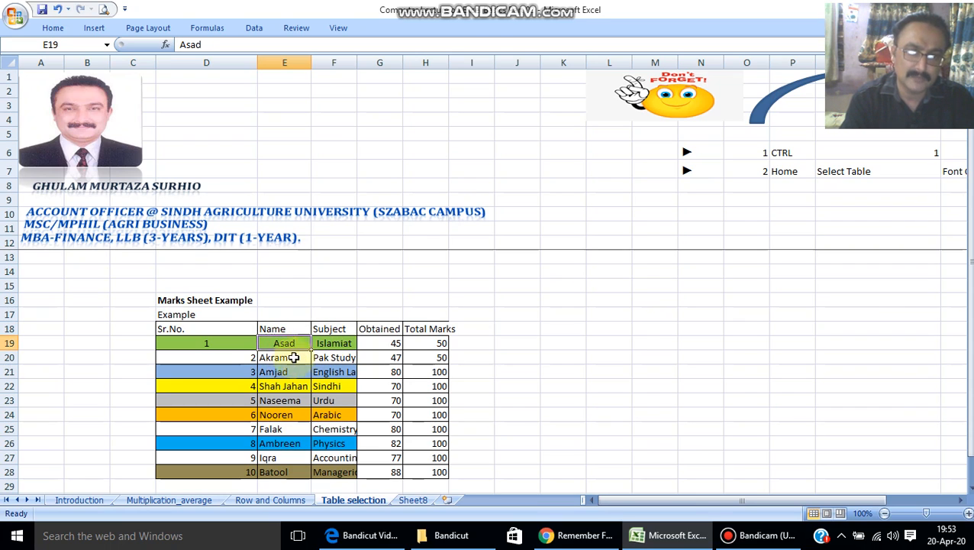
double_click(360, 64)
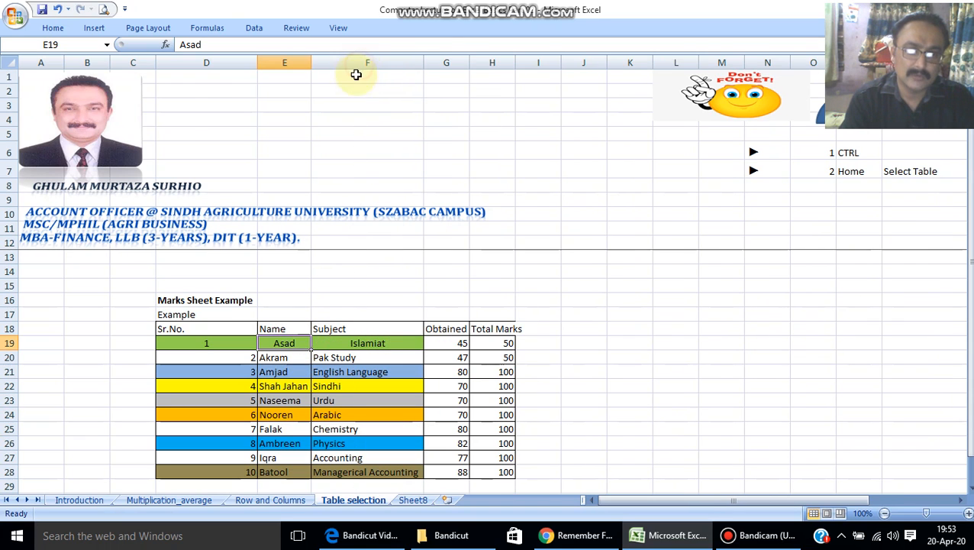
Step: Auto-fit columns G and H to their contents, and narrow column D to about the width of the serial numbers
double_click(470, 62)
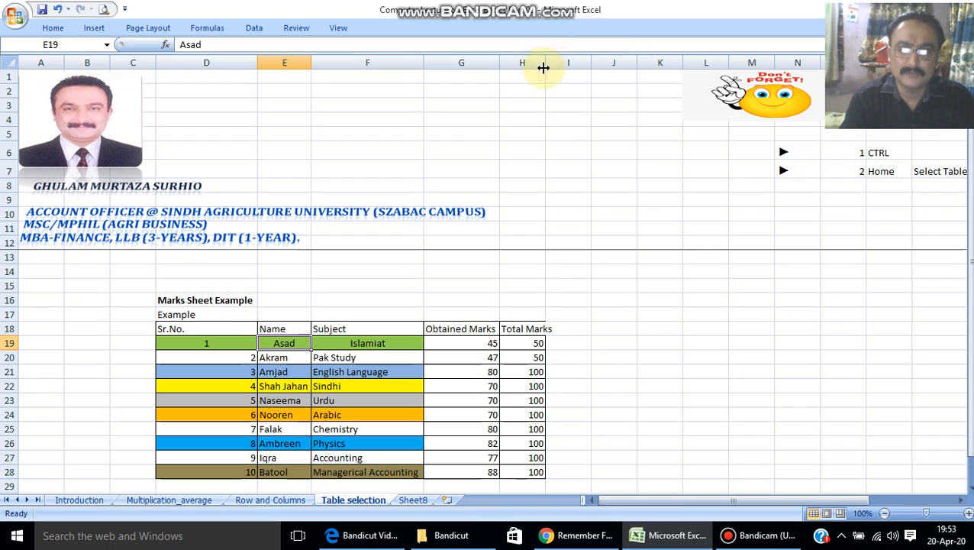
double_click(541, 61)
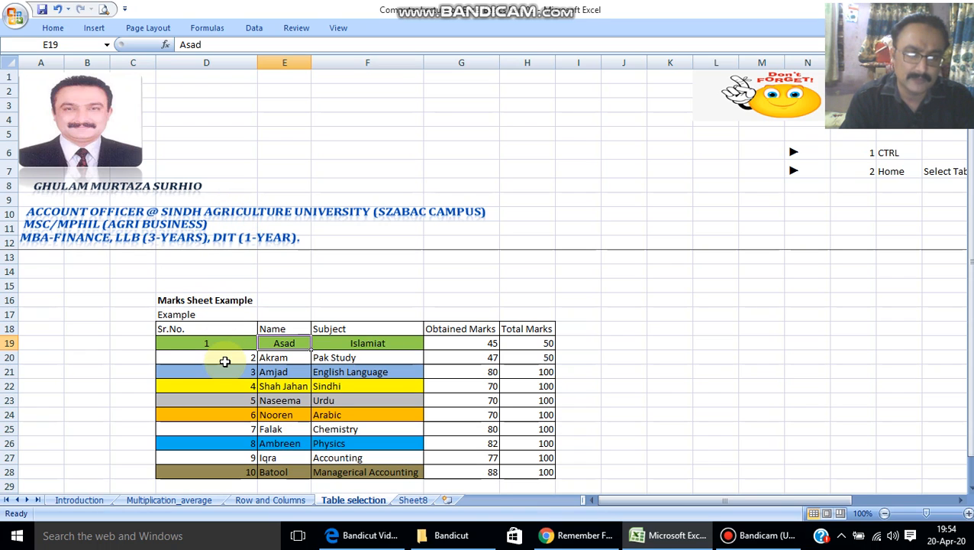
drag(258, 65, 181, 76)
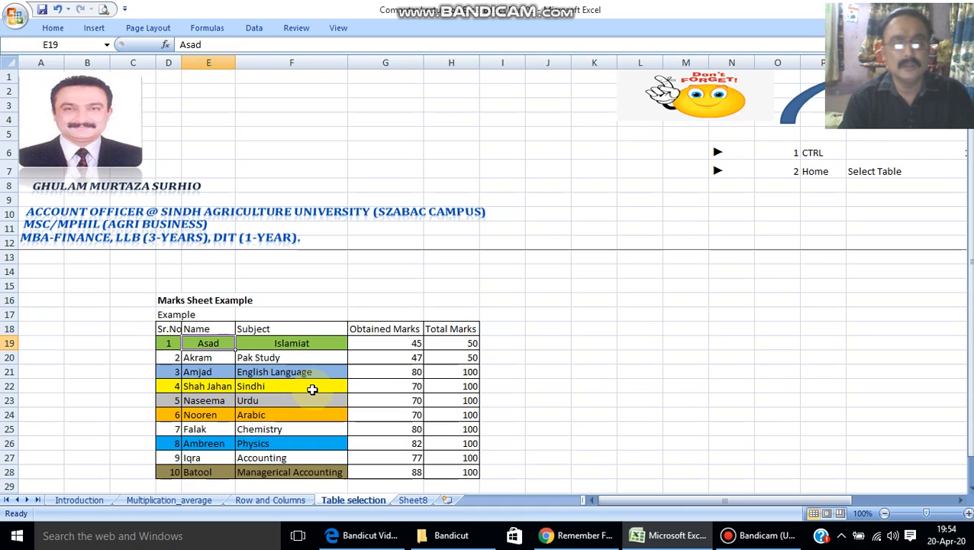
Step: Enlarge the sheet to 145% and look over the Marks Sheet Example table
scroll(312, 389, up, 1)
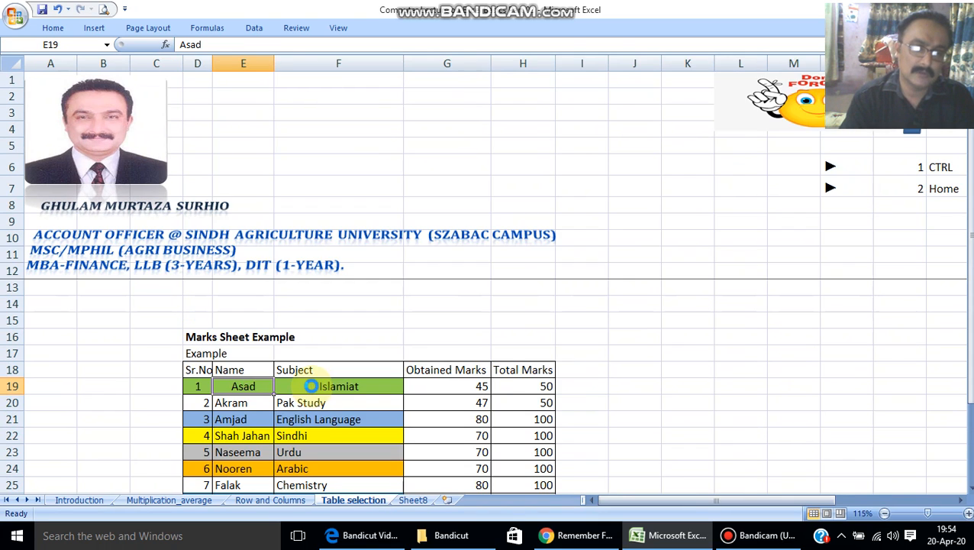
scroll(312, 386, up, 1)
scroll(311, 386, up, 1)
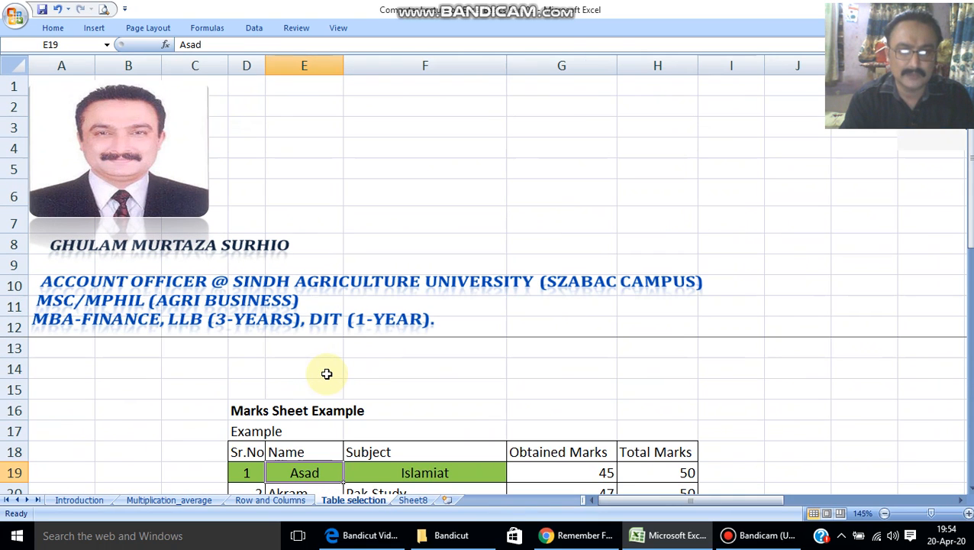
scroll(350, 373, down, 5)
scroll(351, 372, up, 4)
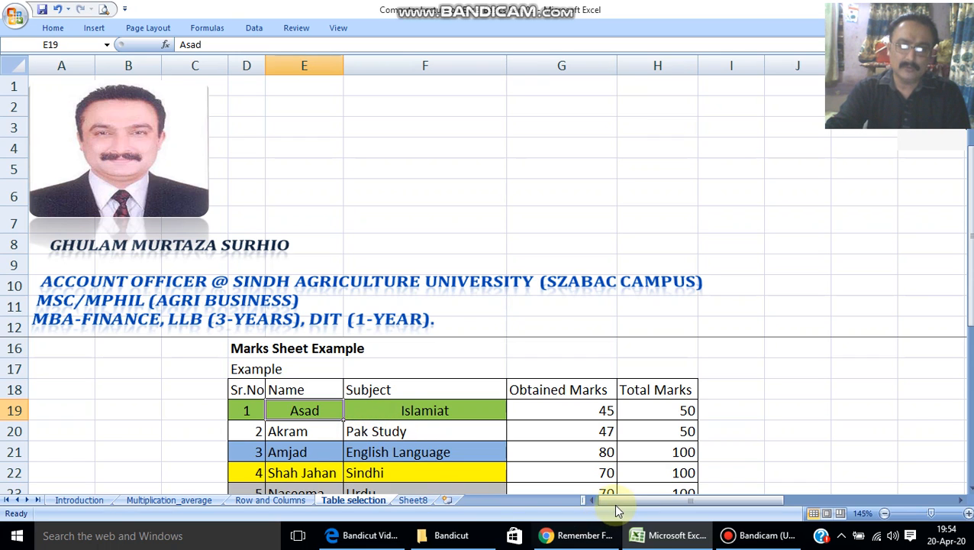
mouse_move(620, 501)
mouse_down()
mouse_move(805, 496)
mouse_move(660, 505)
mouse_move(606, 496)
mouse_up()
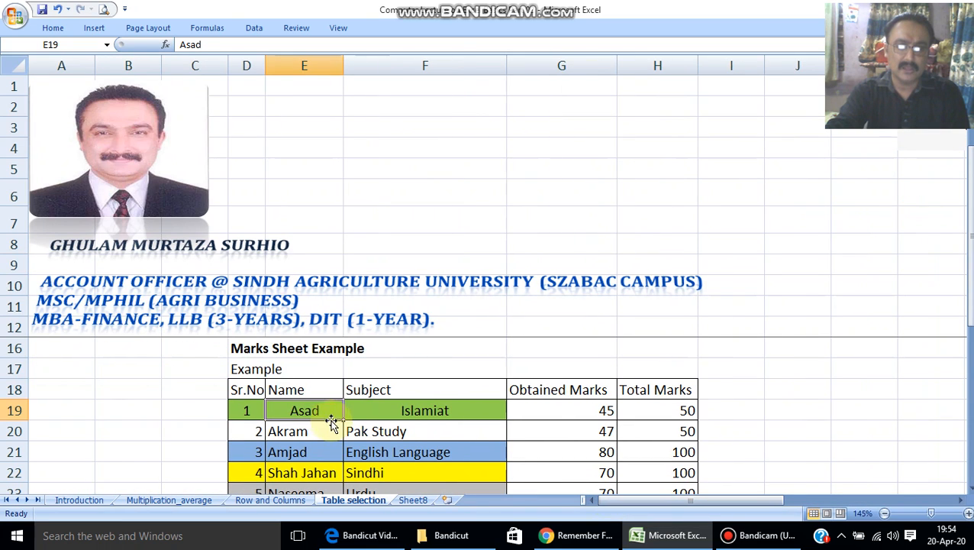
Step: Fill the whole Marks Sheet Example table, cells D18 to H28, with a black background
click(255, 388)
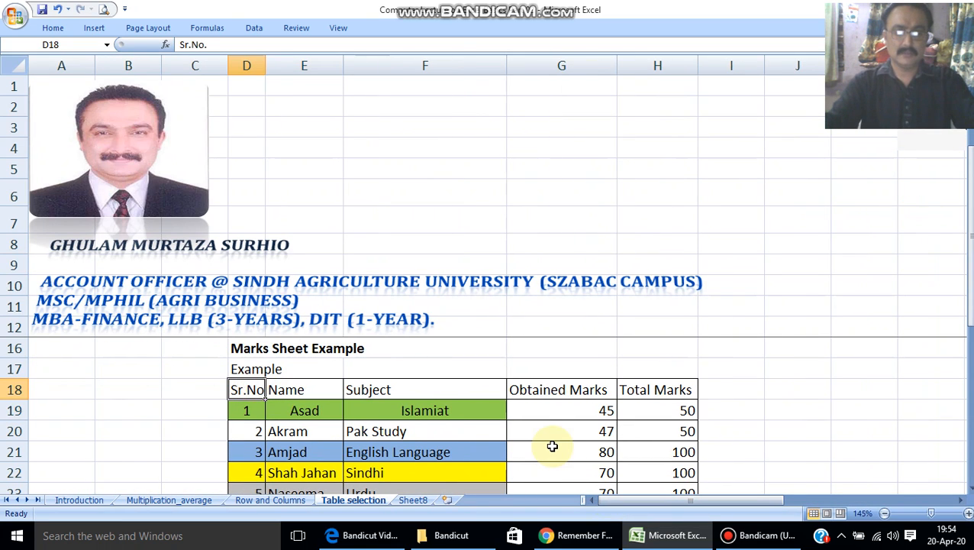
key(ctrl+shift+Down)
key(shift+Right)
key(shift+Right)
key(shift+Right)
key(shift+Right)
key(shift+Right)
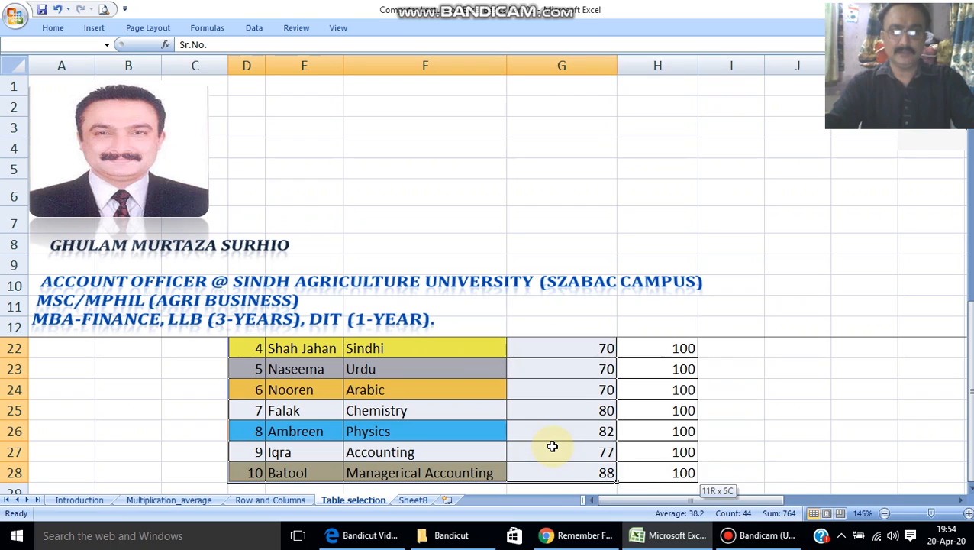
key(shift+Left)
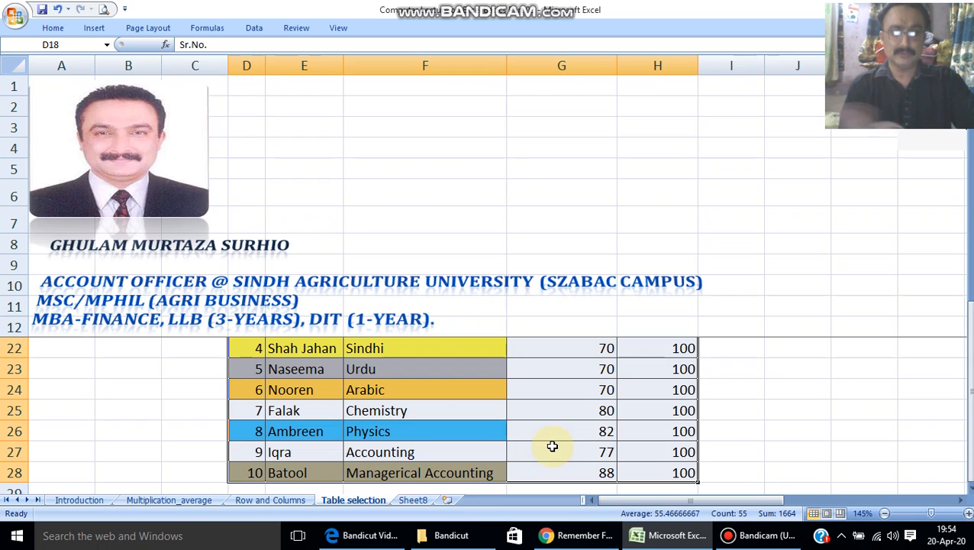
key(ctrl+1)
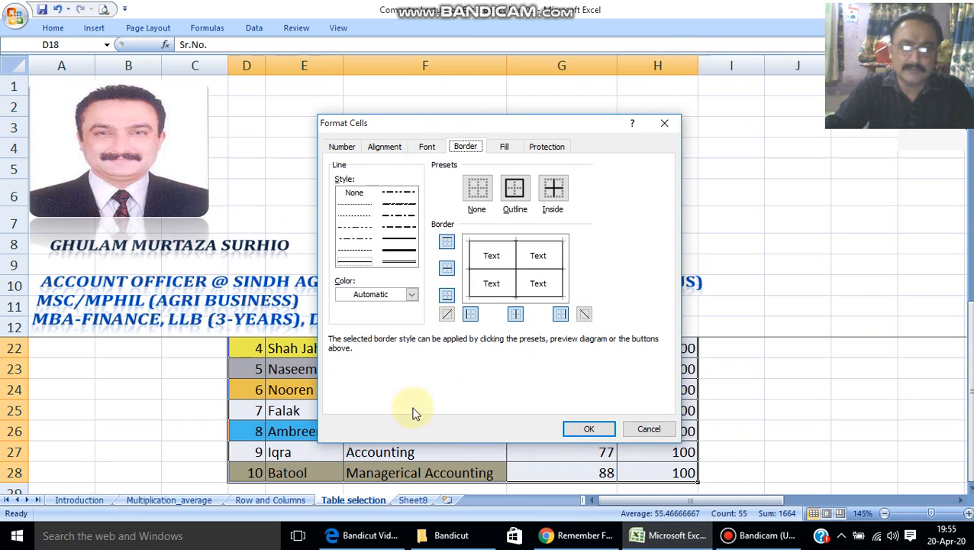
click(343, 148)
click(500, 147)
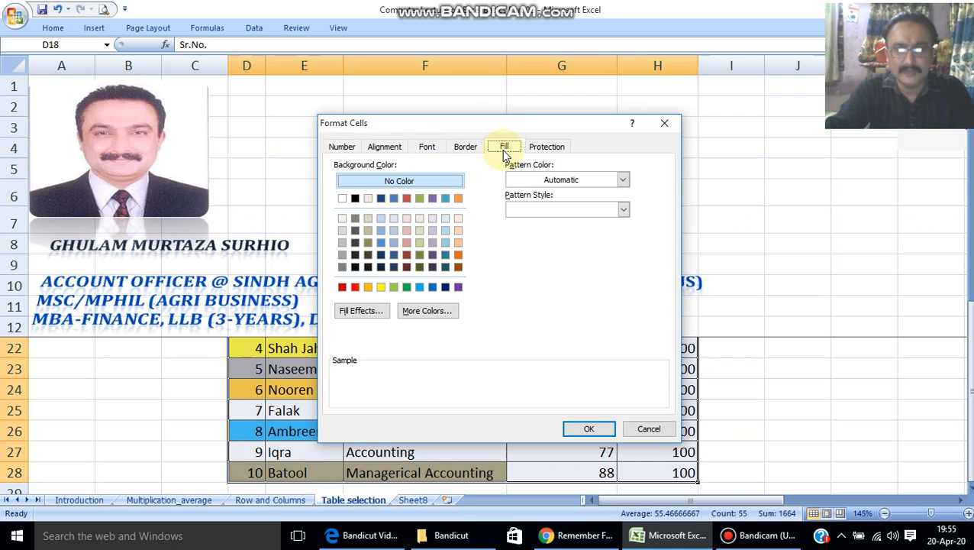
click(428, 149)
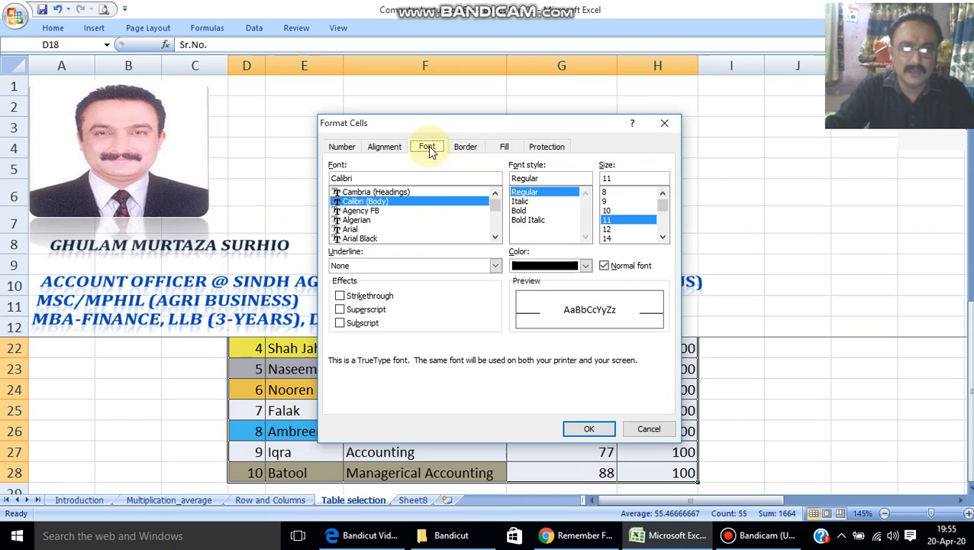
click(504, 146)
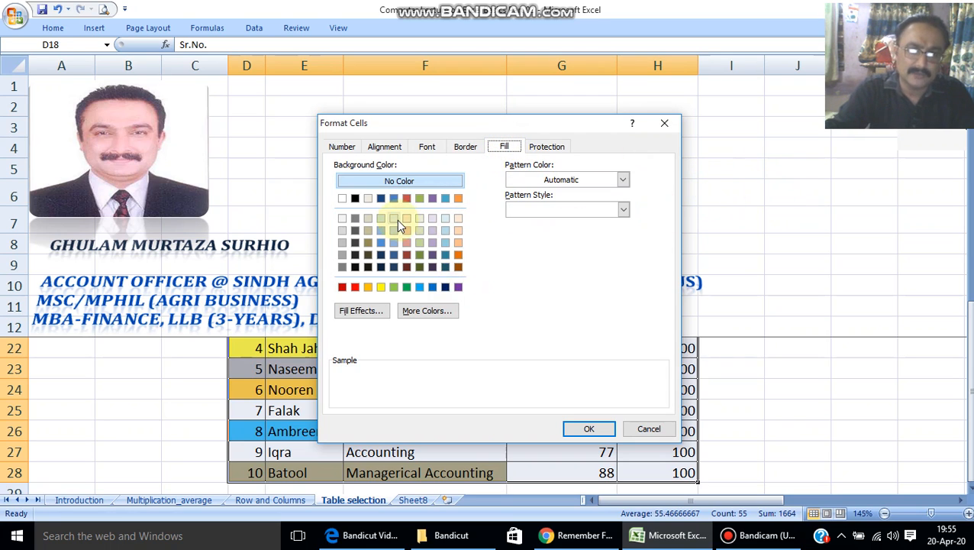
click(356, 198)
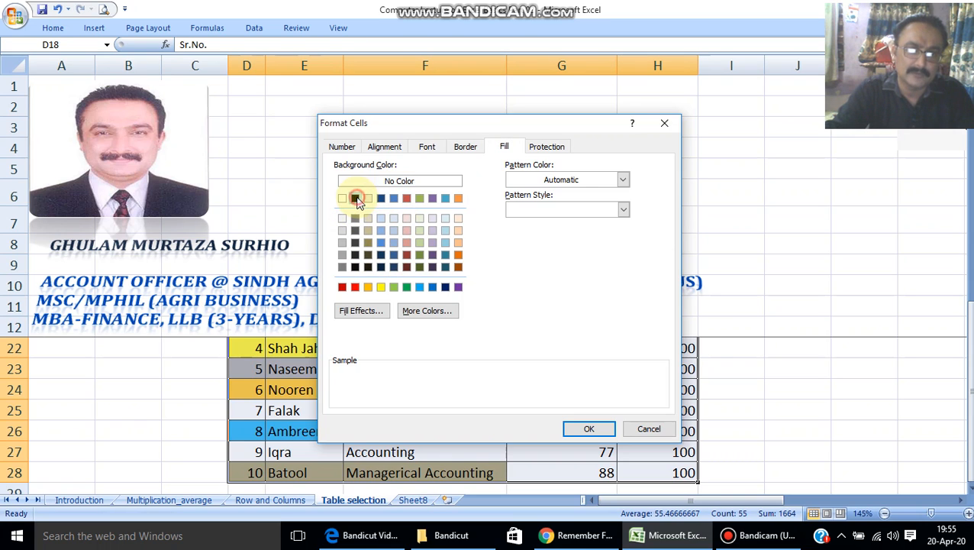
click(582, 428)
scroll(397, 448, up, 2)
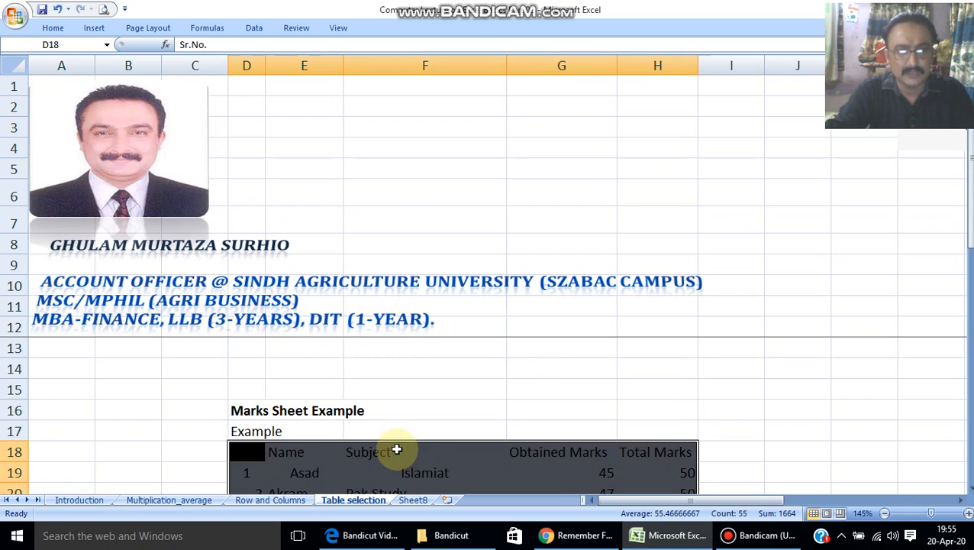
click(317, 403)
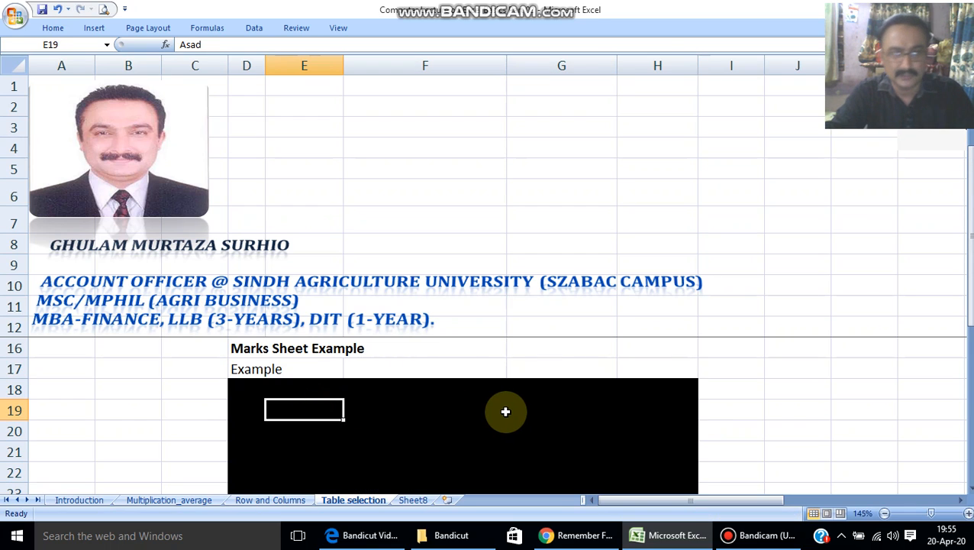
Step: Set the font color of the whole Marks Sheet Example table, cells D18 to H28, to white
key(Left)
key(Up)
key(ctrl+shift+Down)
key(shift+Right)
key(shift+Right)
key(shift+Right)
key(shift+Right)
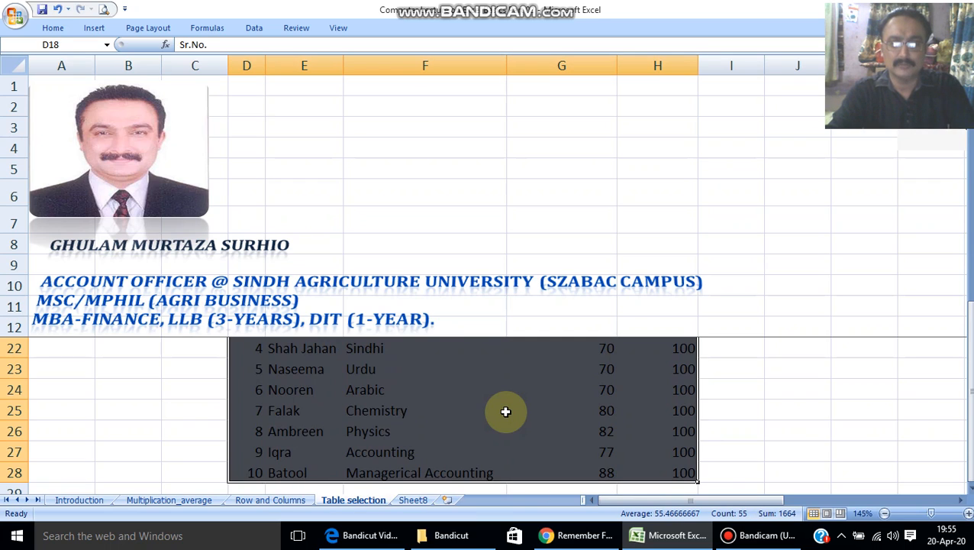
key(ctrl+1)
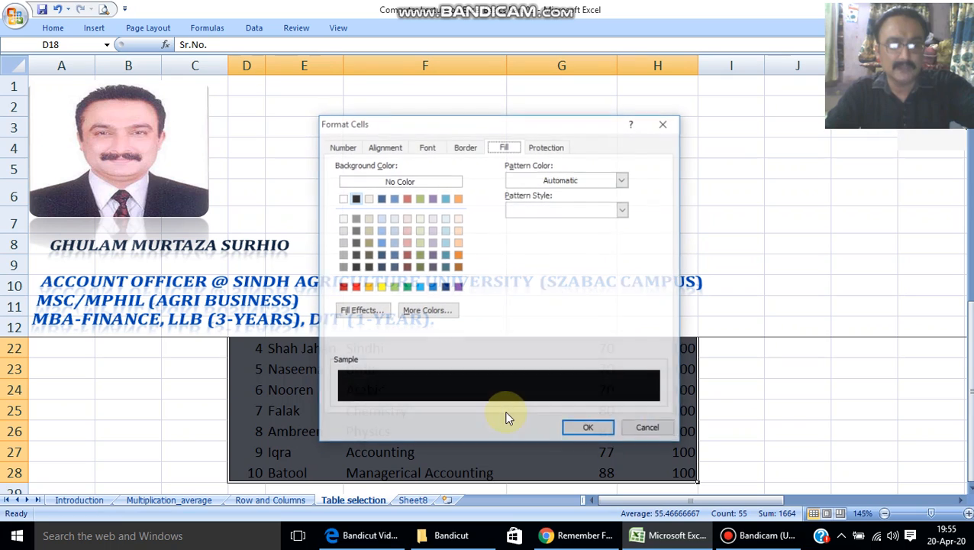
click(429, 148)
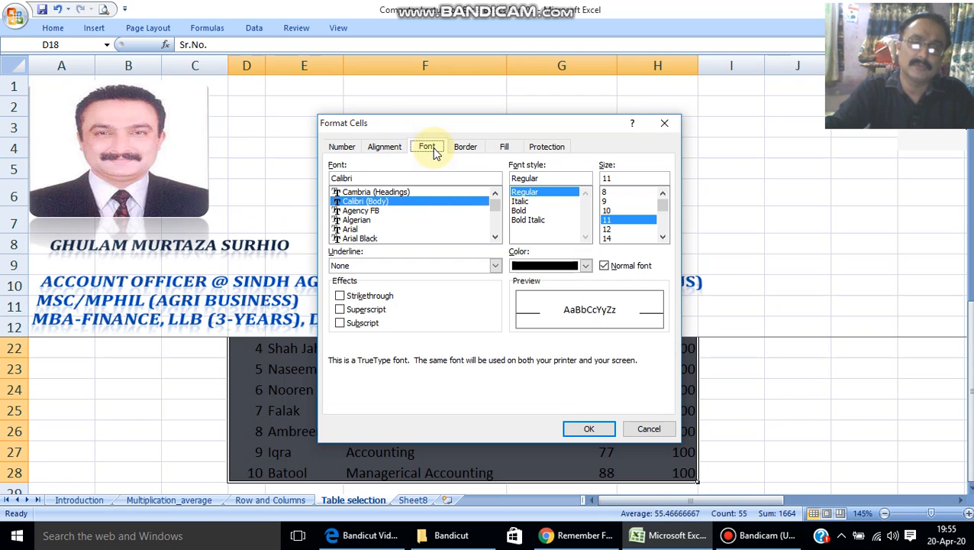
click(586, 267)
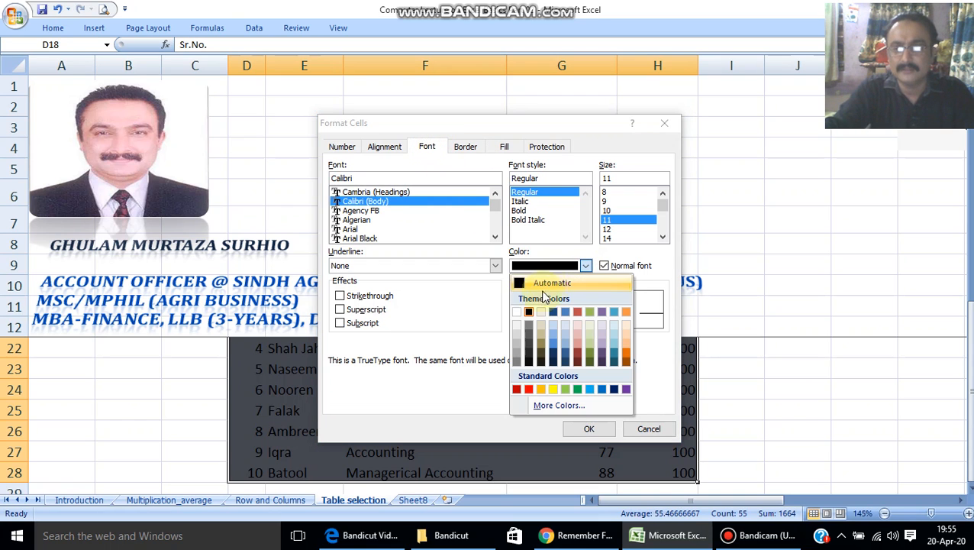
click(517, 311)
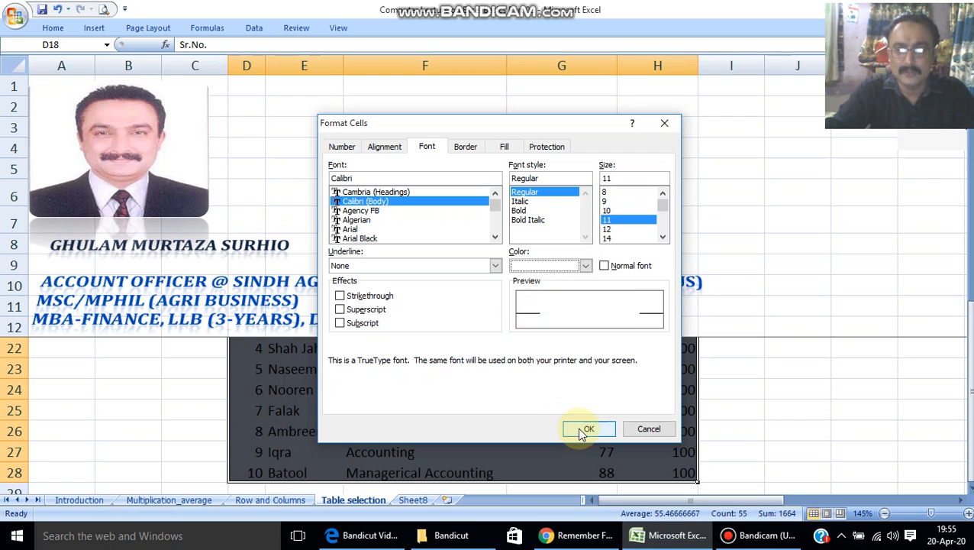
click(588, 429)
click(413, 432)
scroll(435, 422, up, 2)
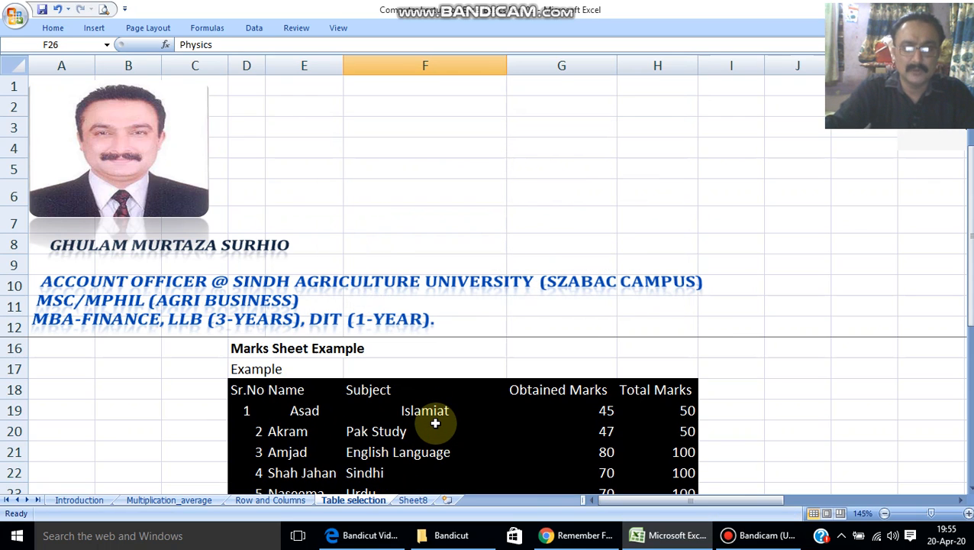
Step: Fill the table's header row, cells D18 to H18, with the light green standard color
click(246, 393)
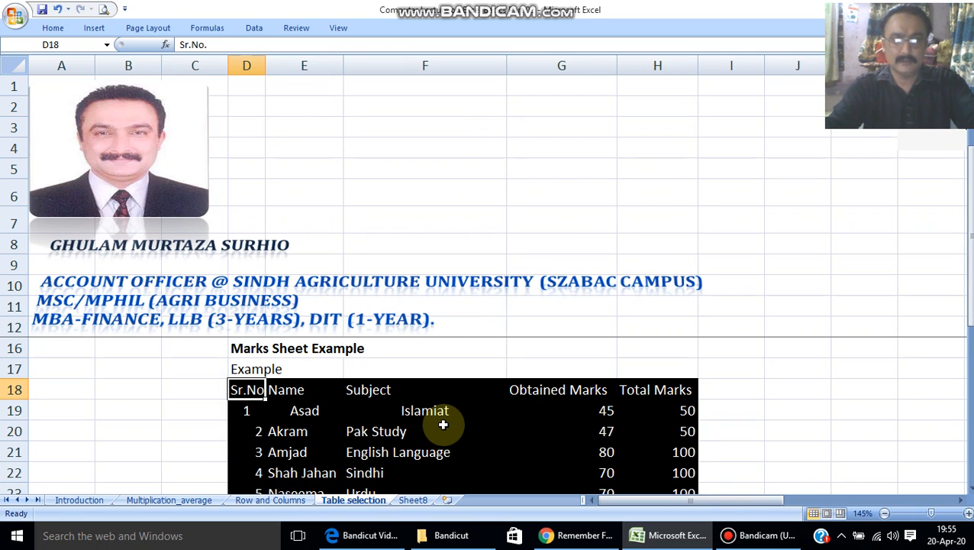
key(shift+Right)
key(shift+Right)
key(shift+Right)
key(shift+Right)
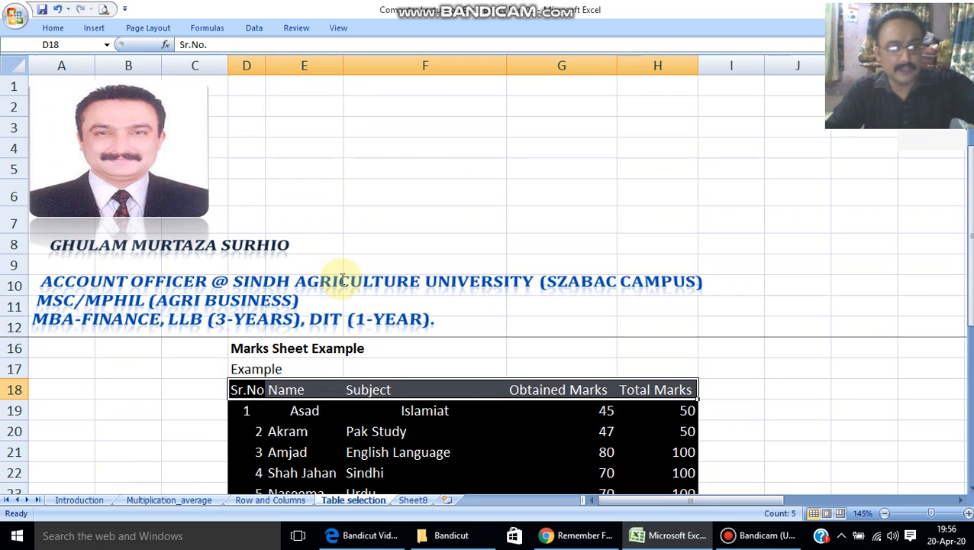
key(ctrl+1)
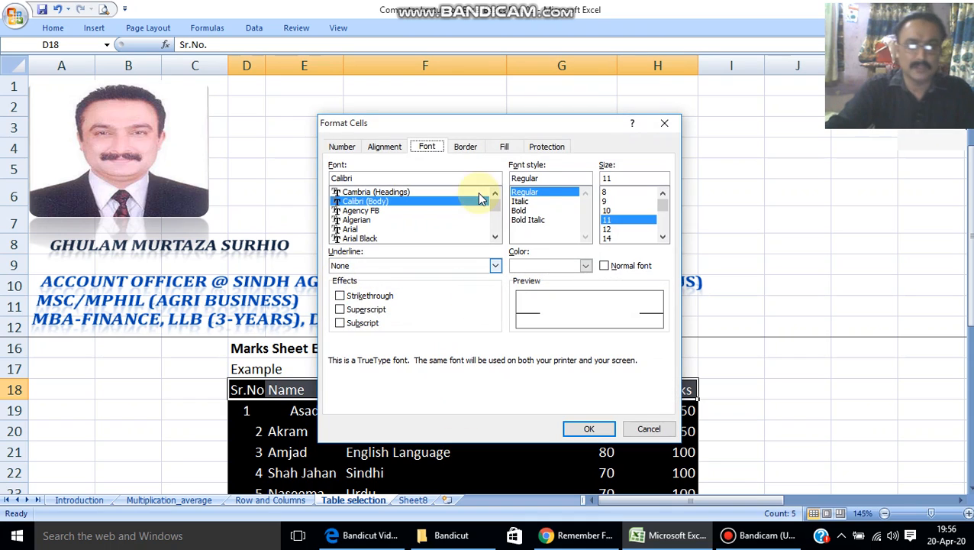
click(502, 147)
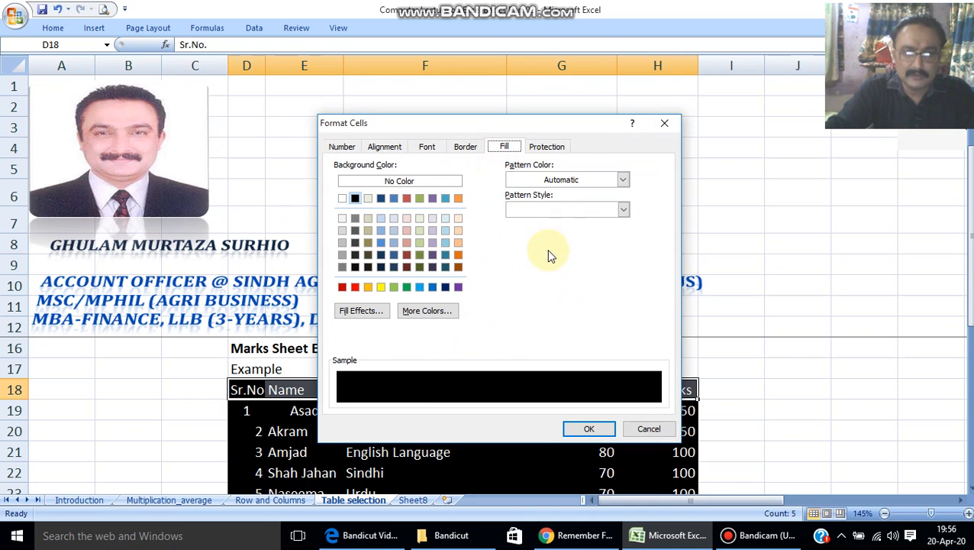
click(407, 287)
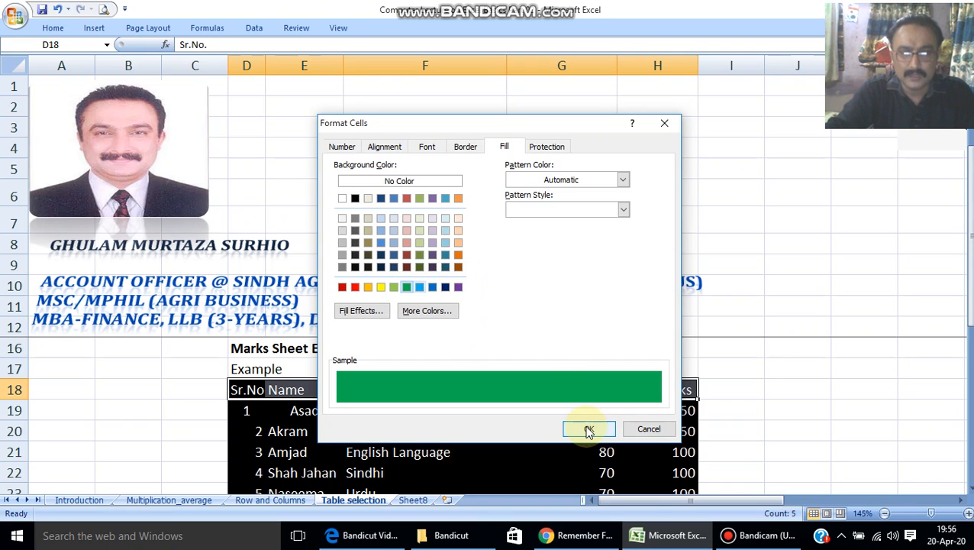
click(394, 287)
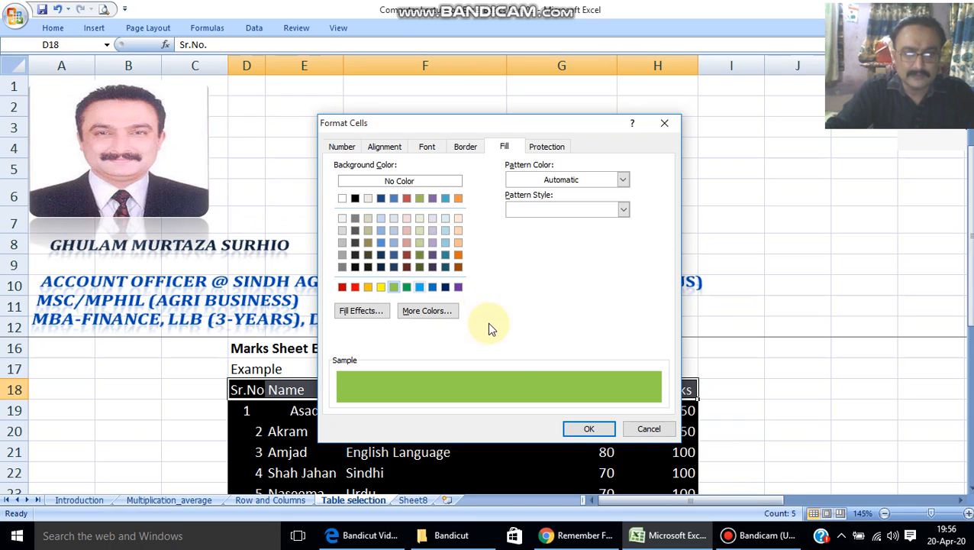
click(584, 428)
click(410, 431)
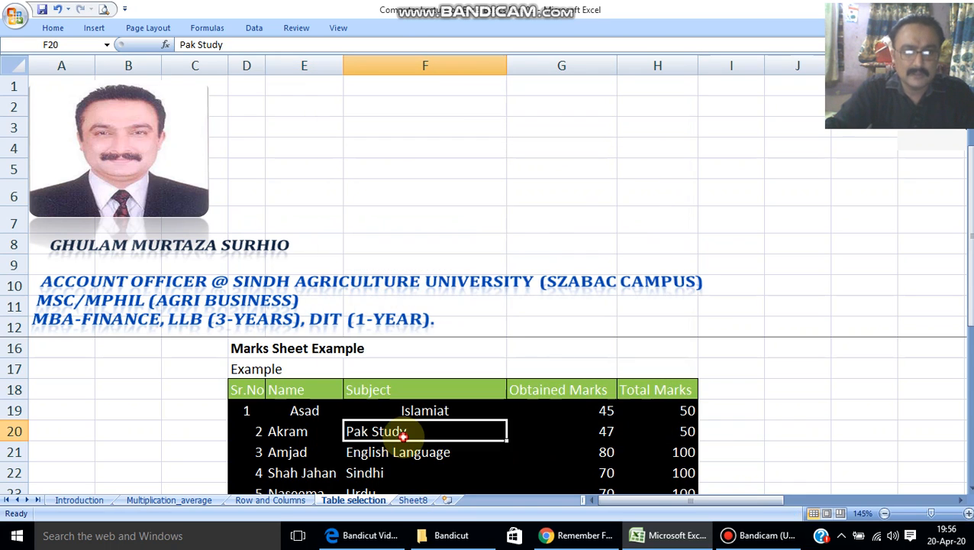
scroll(535, 412, up, 1)
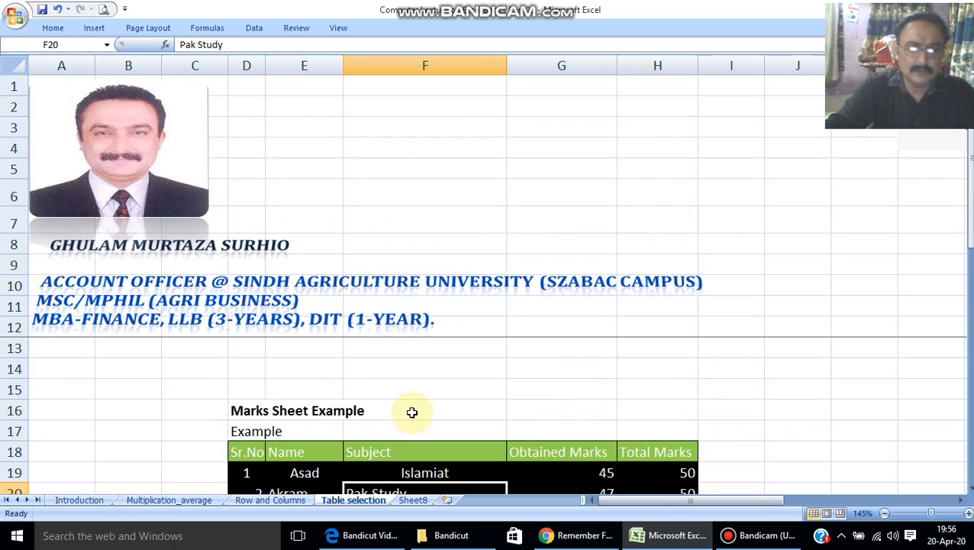
click(249, 457)
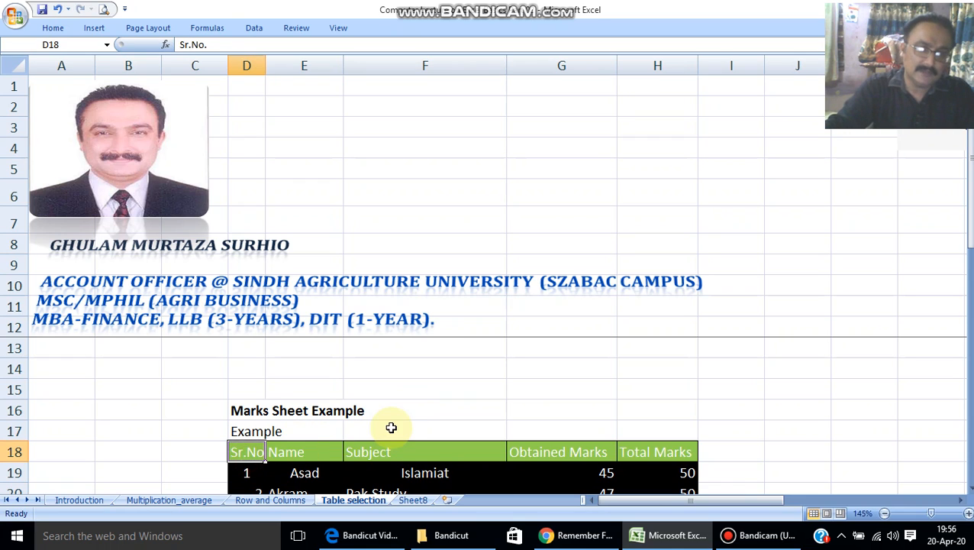
scroll(392, 426, down, 1)
click(303, 413)
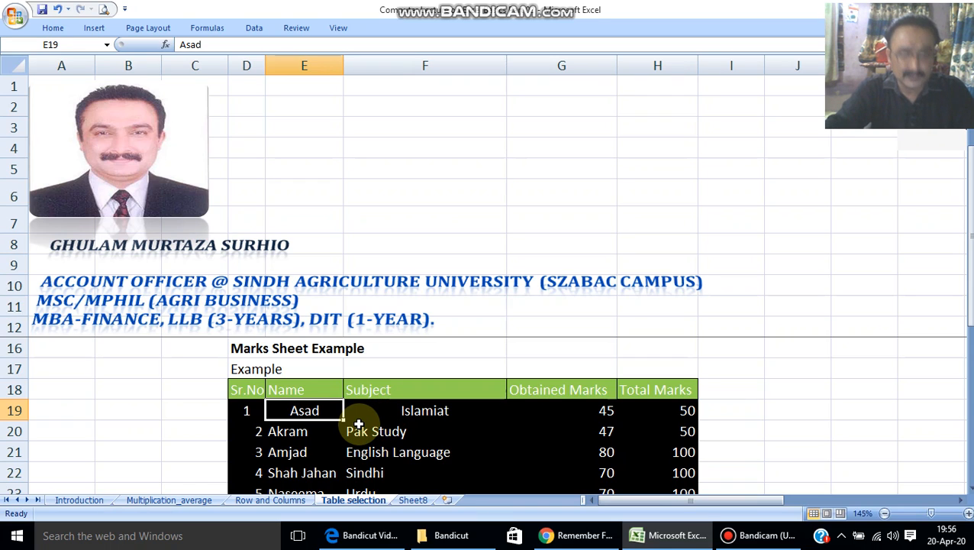
click(249, 390)
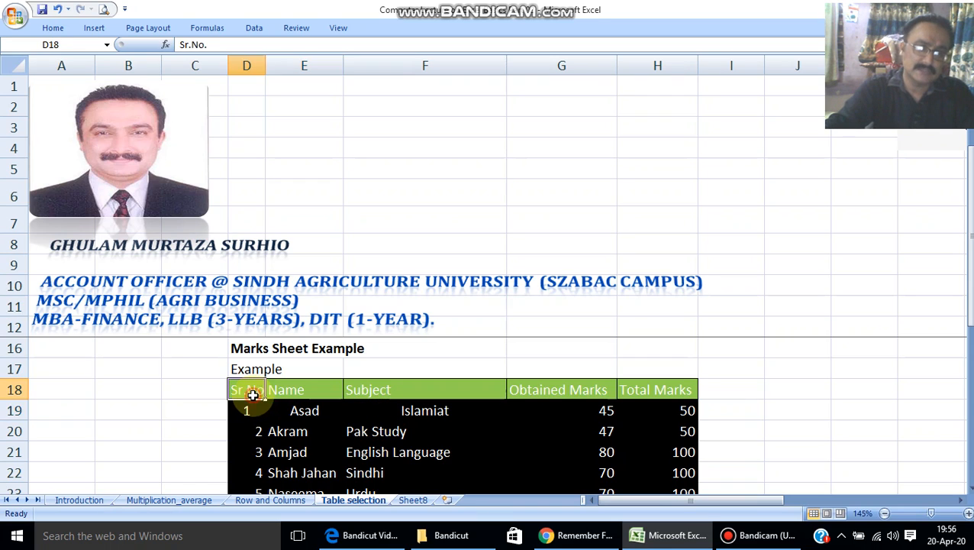
click(370, 430)
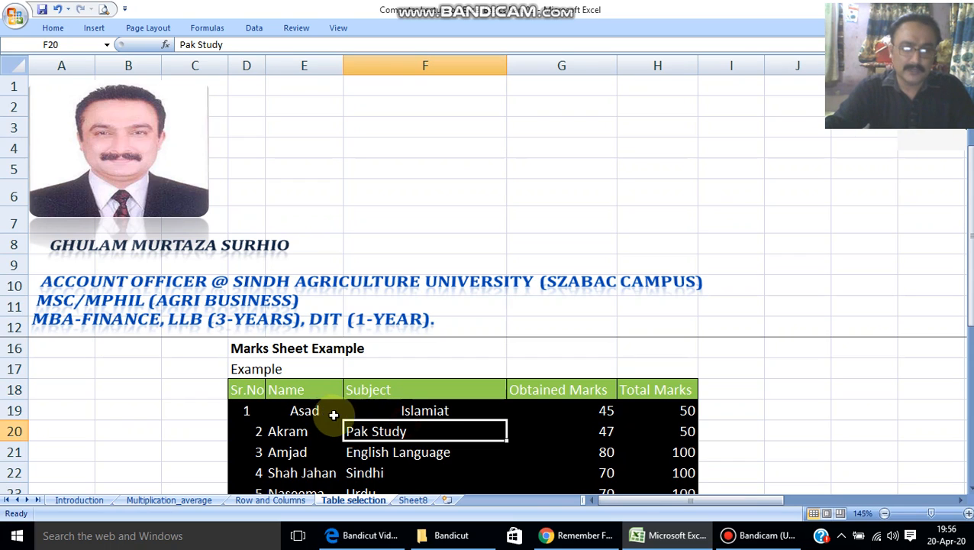
Step: Try to set red as the border line color for the whole Marks Sheet Example table, cells D18 to H28
click(314, 397)
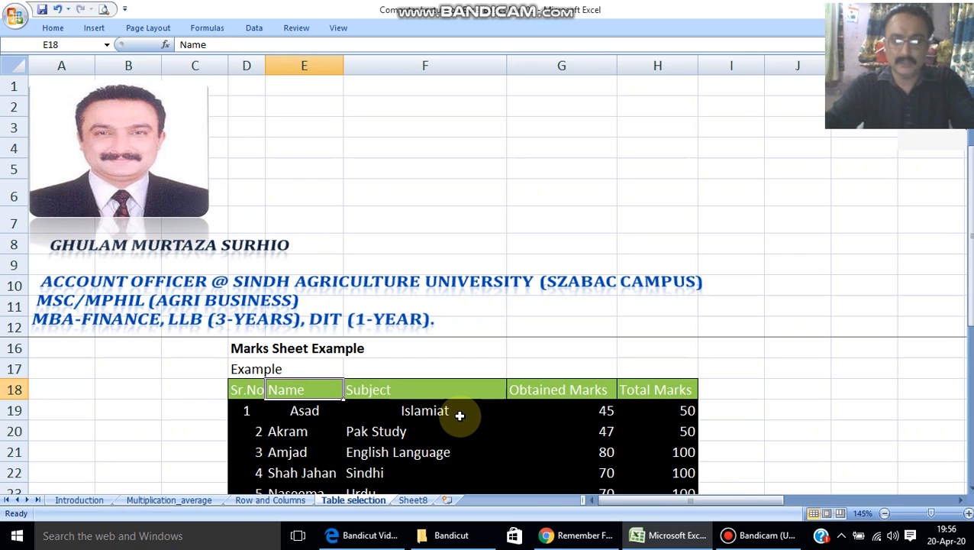
key(Left)
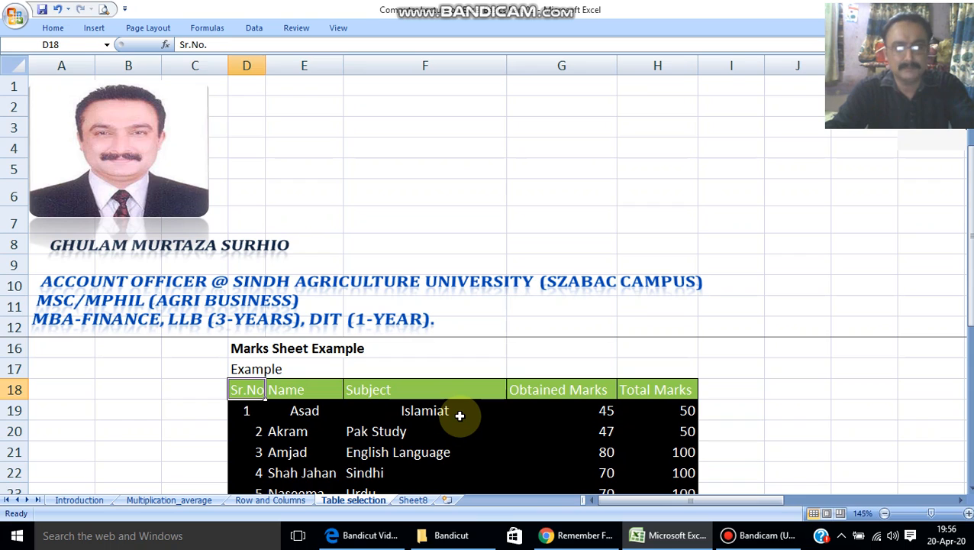
key(shift+Right)
key(shift+Right)
key(shift+Right)
key(shift+Right)
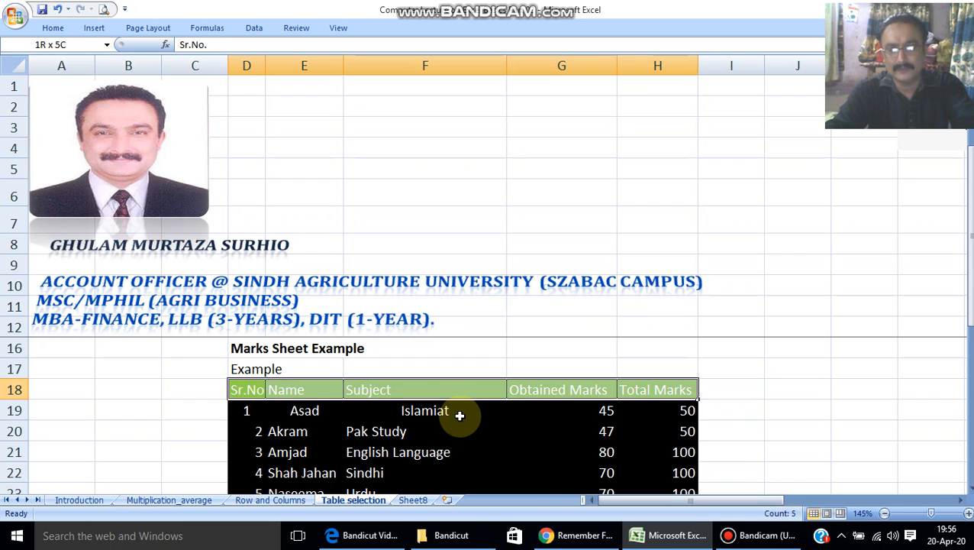
key(ctrl+shift+Down)
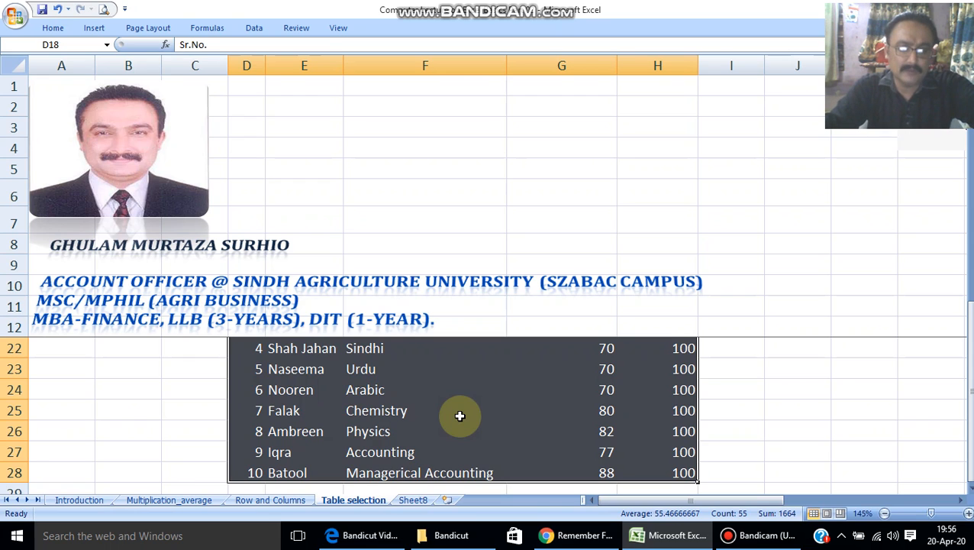
key(ctrl+1)
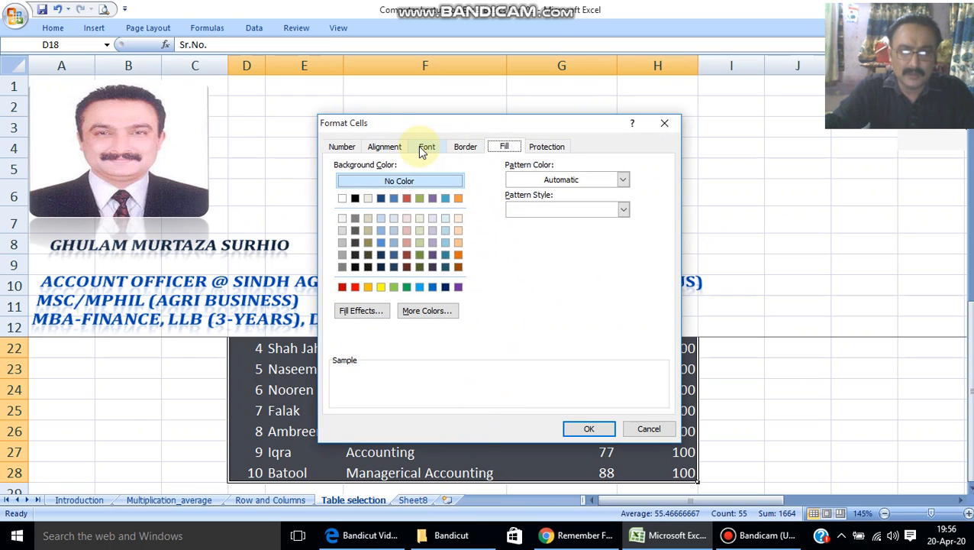
click(623, 180)
click(622, 181)
click(623, 209)
click(624, 210)
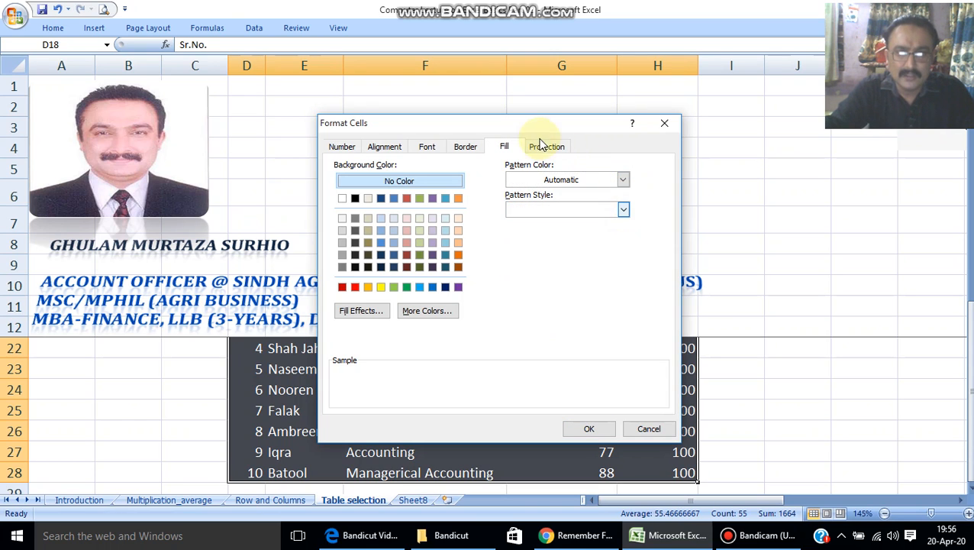
click(474, 153)
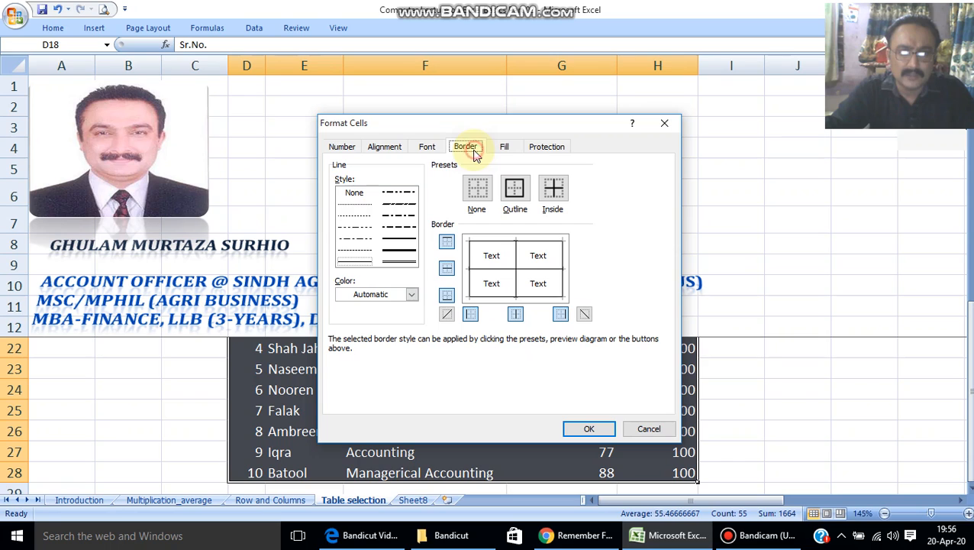
click(412, 296)
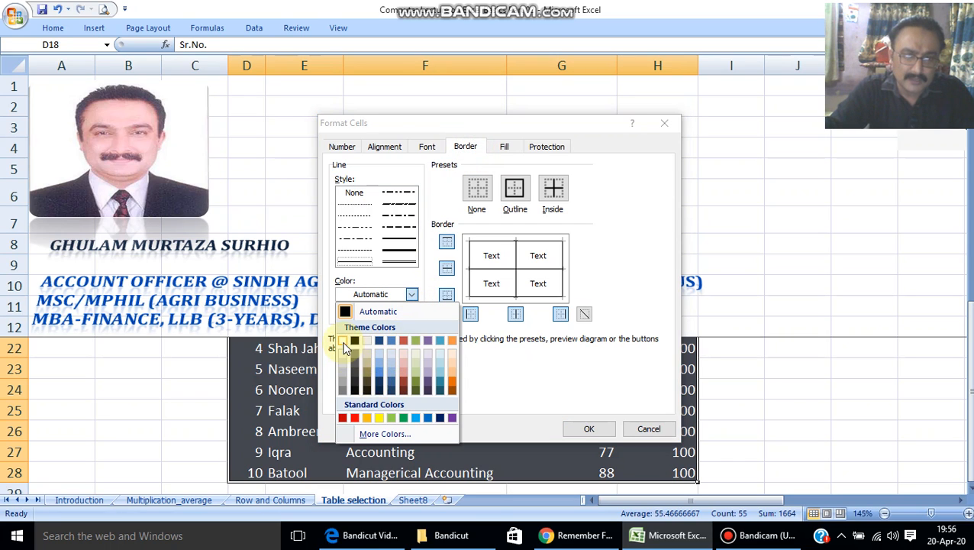
click(354, 417)
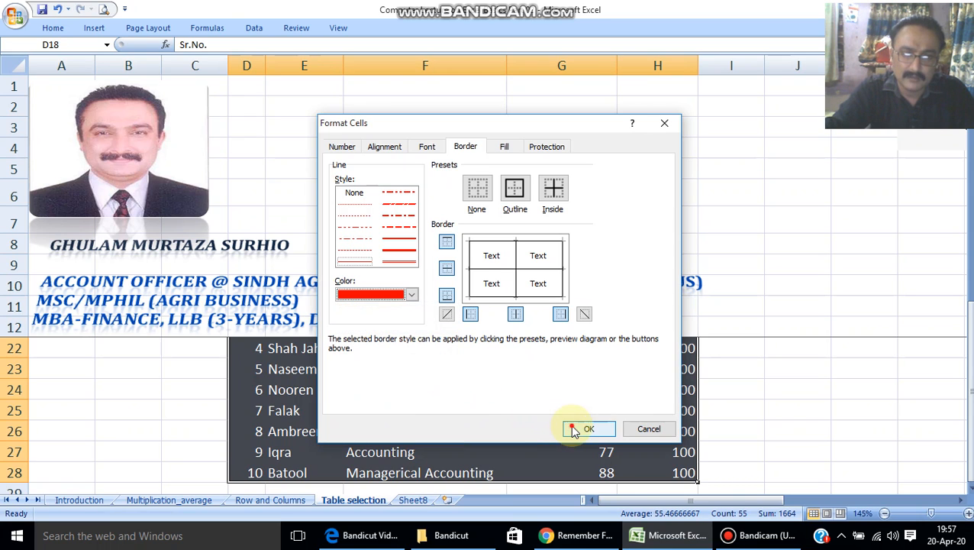
click(577, 429)
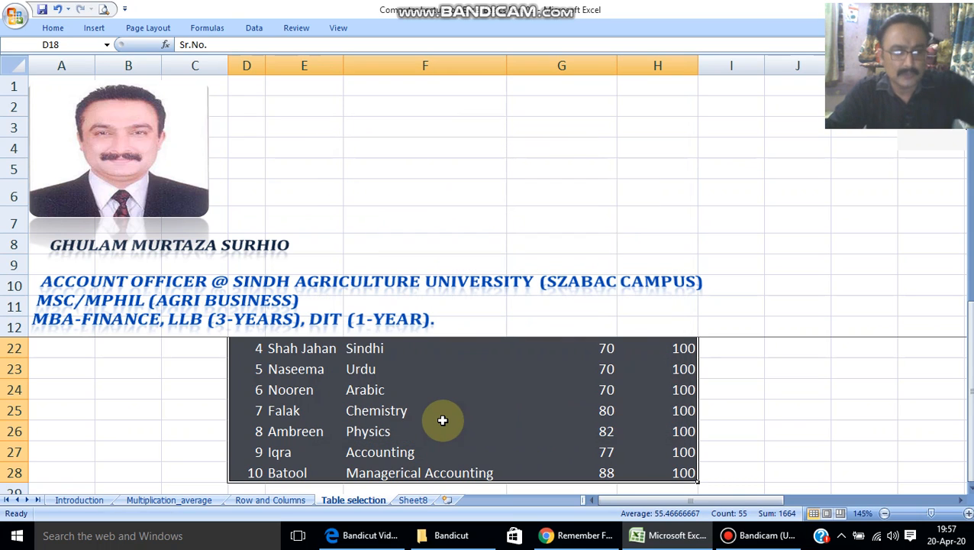
Step: Apply red inside and outline borders to the whole Marks Sheet Example table, cells D18 to H28
key(ctrl+1)
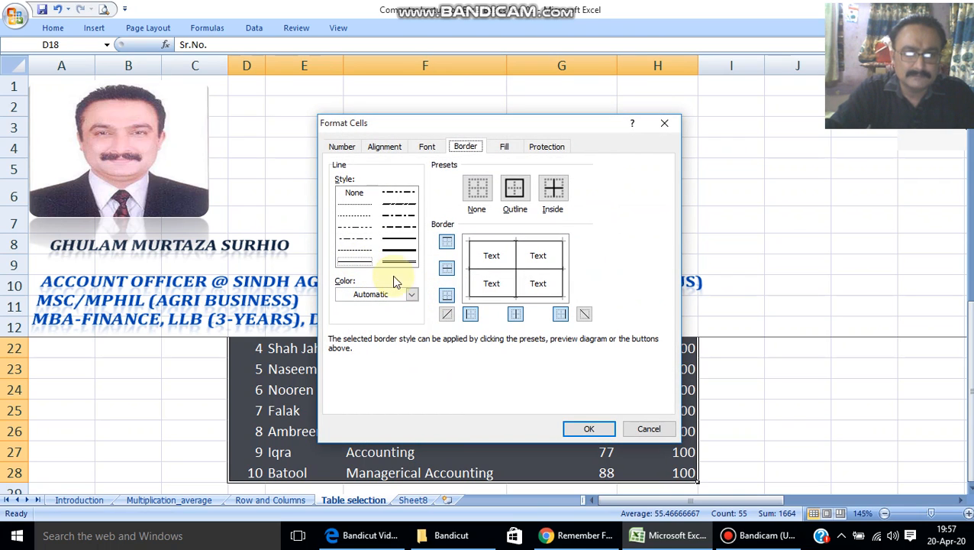
click(411, 295)
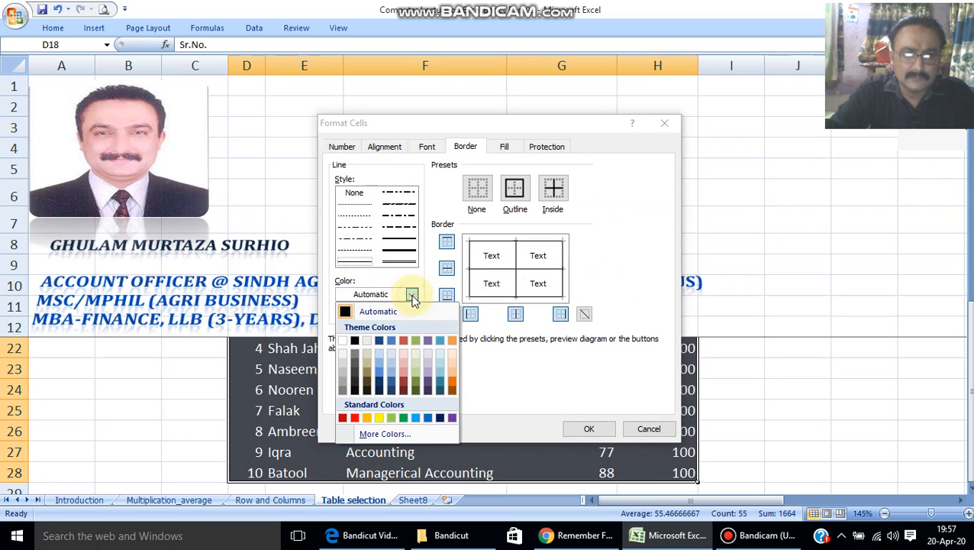
click(355, 419)
click(554, 190)
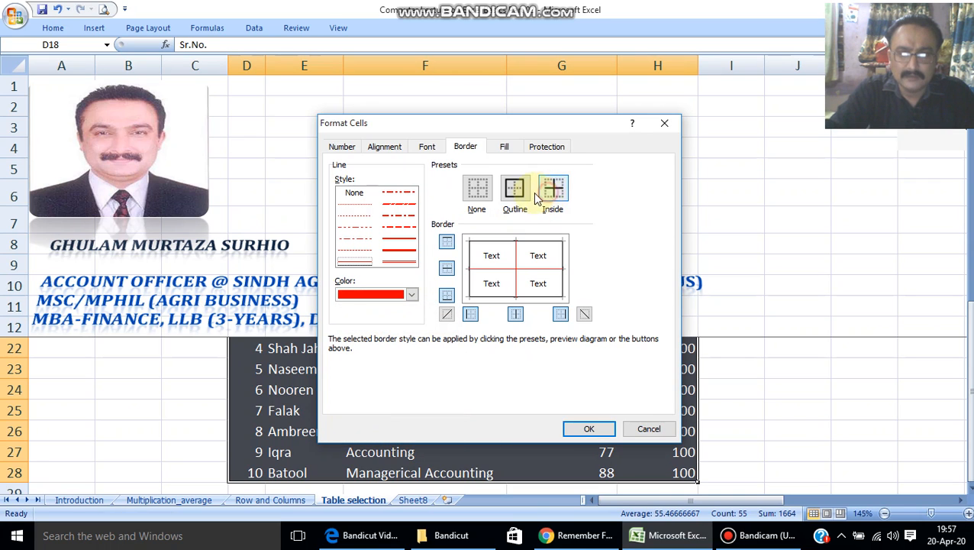
click(525, 196)
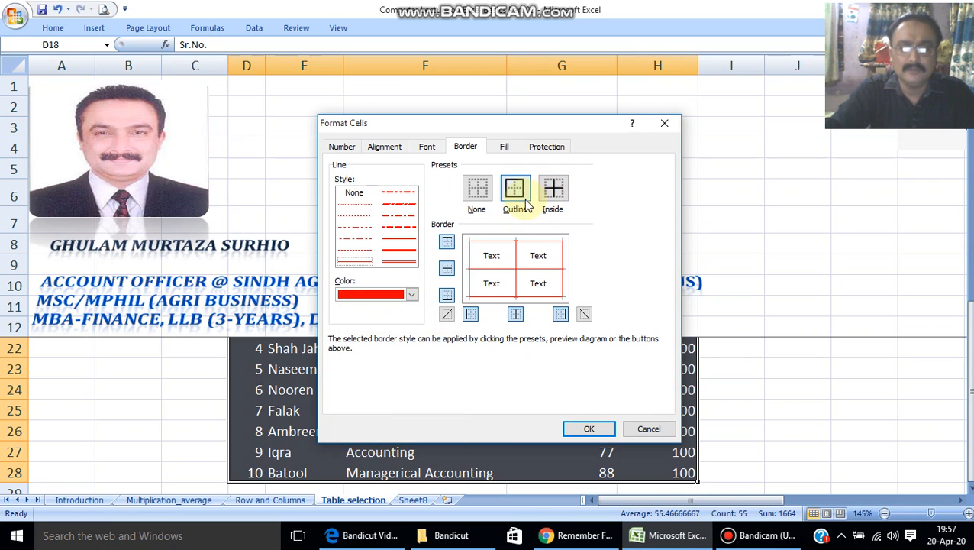
click(587, 428)
scroll(491, 423, up, 1)
click(483, 396)
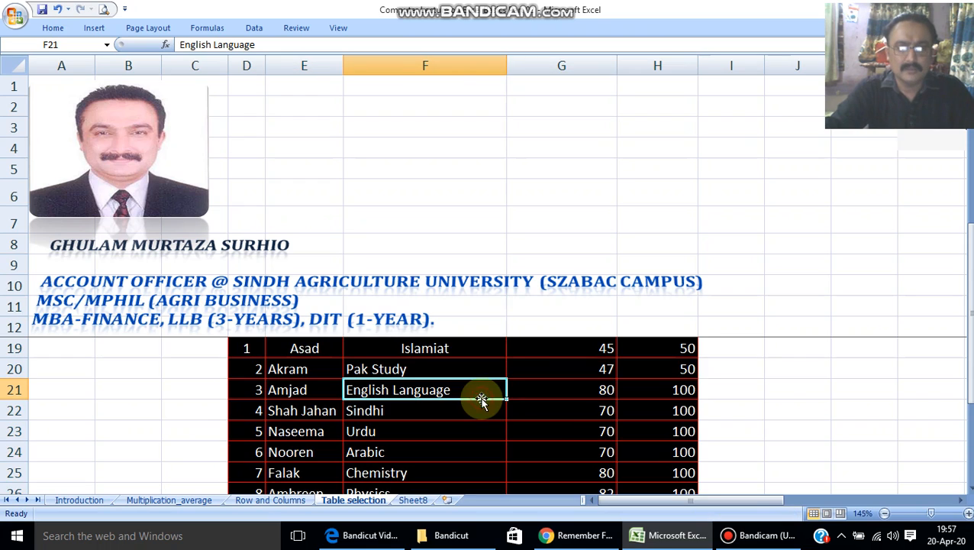
scroll(535, 404, up, 1)
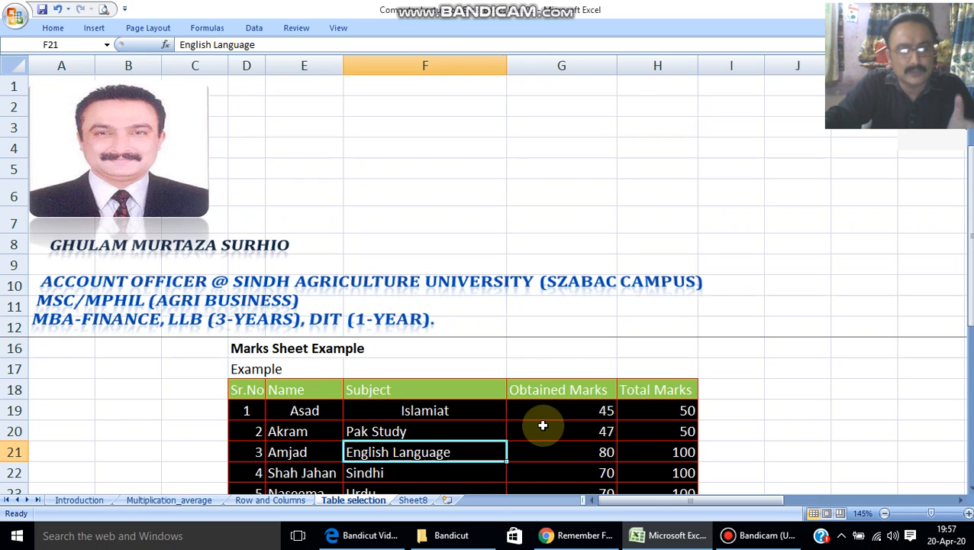
click(754, 537)
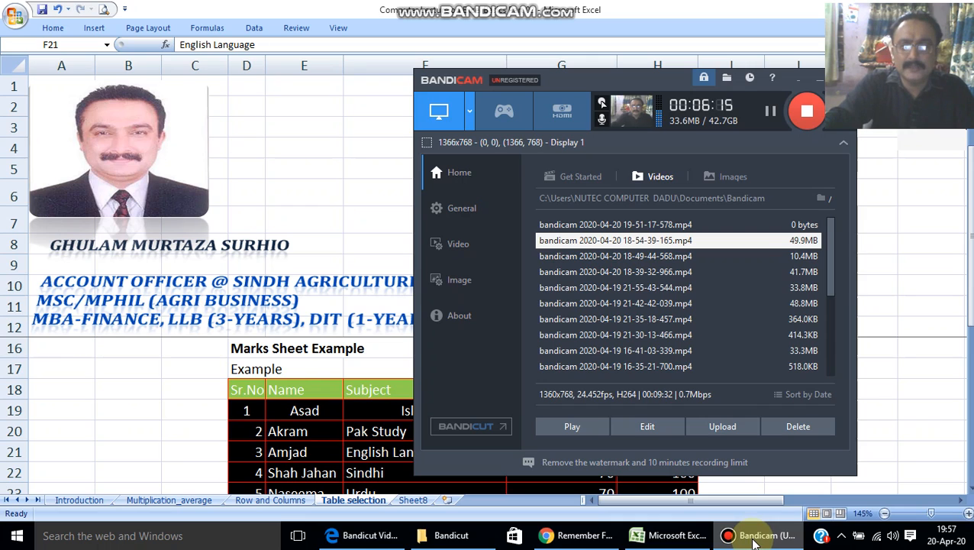
click(754, 537)
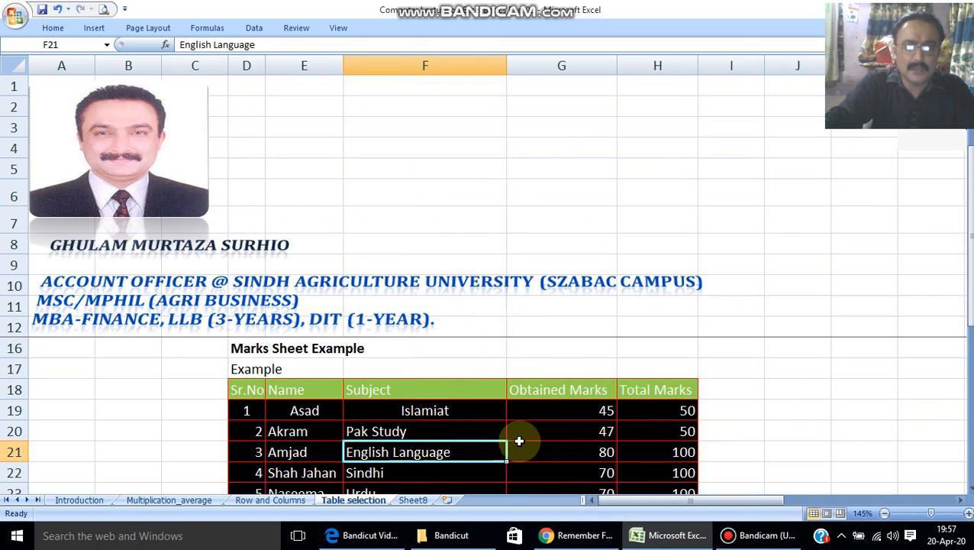
click(743, 167)
key(Right)
key(Right)
key(Right)
key(Right)
key(Right)
key(Right)
key(Right)
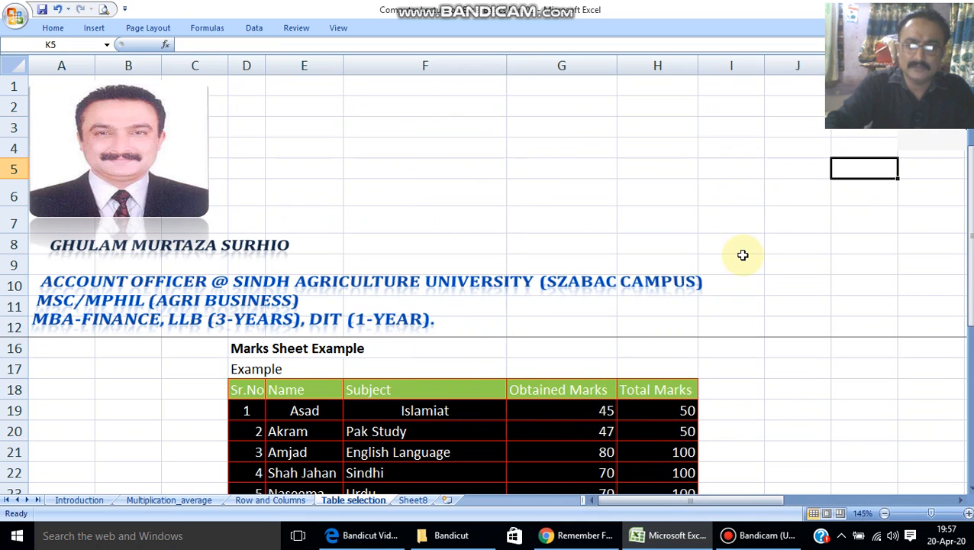
key(Left)
key(Left)
key(Left)
key(Left)
key(Left)
key(Left)
key(Left)
key(Left)
key(Left)
key(Left)
key(Left)
key(Left)
key(Left)
key(Left)
key(Left)
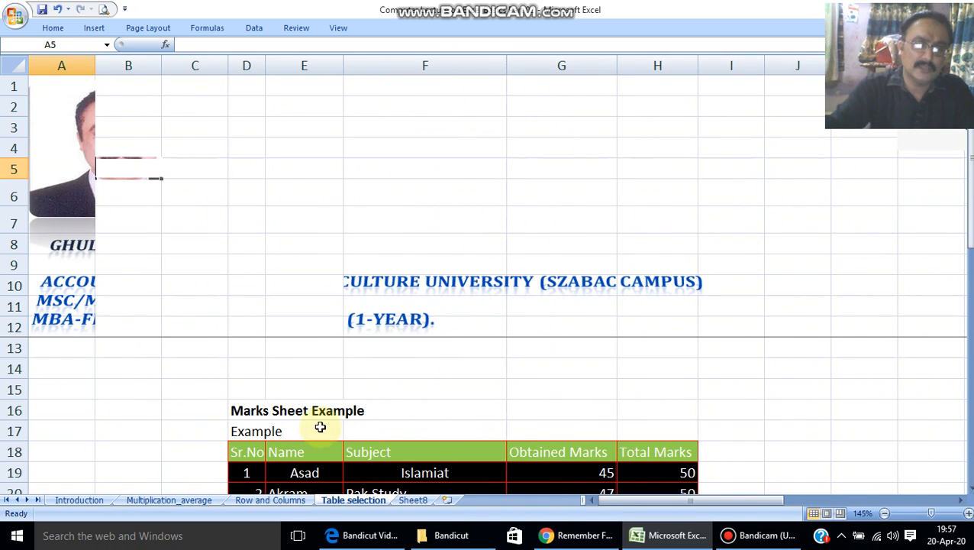
Step: Undo the table's black fill, white font, green header and red borders, and return the sheet zoom to 100%
click(282, 450)
scroll(284, 451, down, 2)
scroll(284, 451, up, 2)
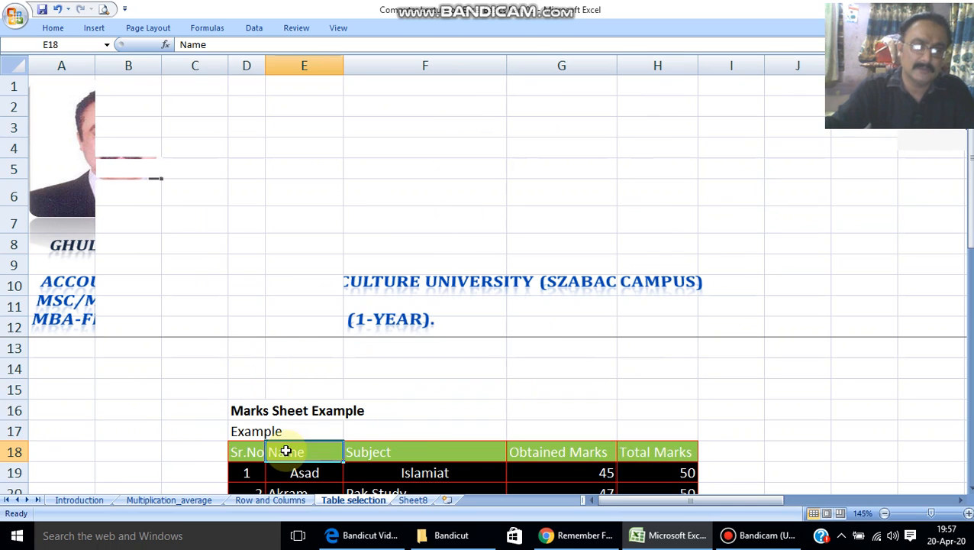
key(Left)
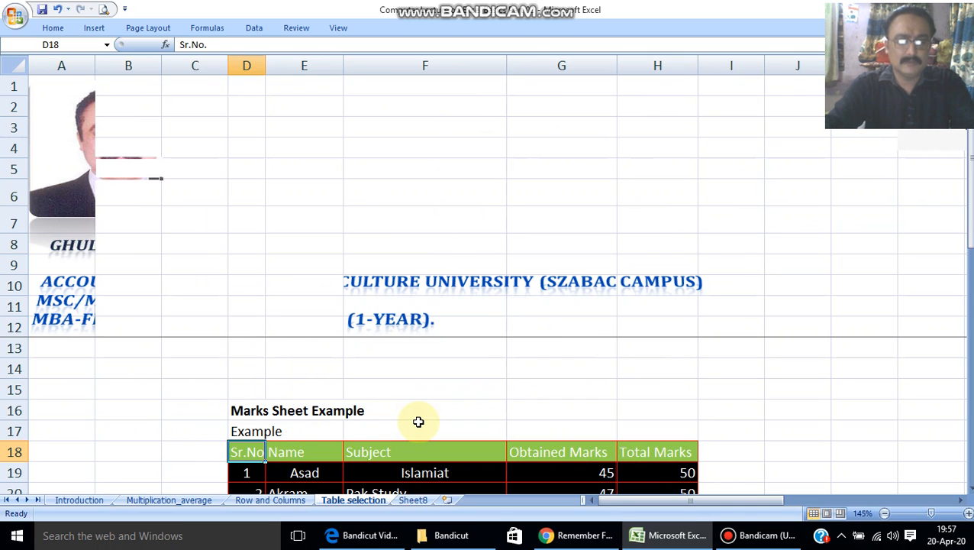
key(ctrl+a)
key(ctrl+shift+Up)
key(ctrl+shift+Down)
key(Down)
key(Right)
scroll(418, 422, down, 1)
scroll(418, 422, down, 2)
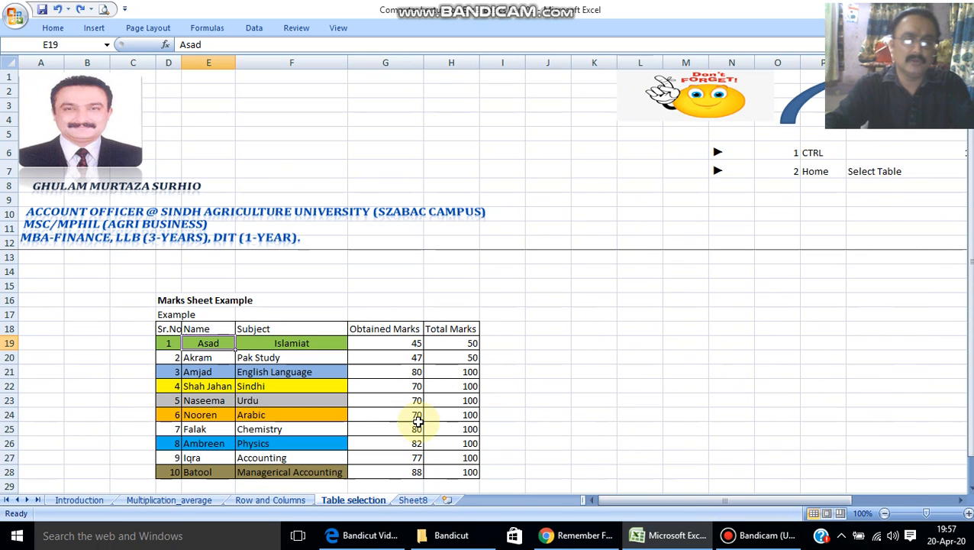
click(360, 358)
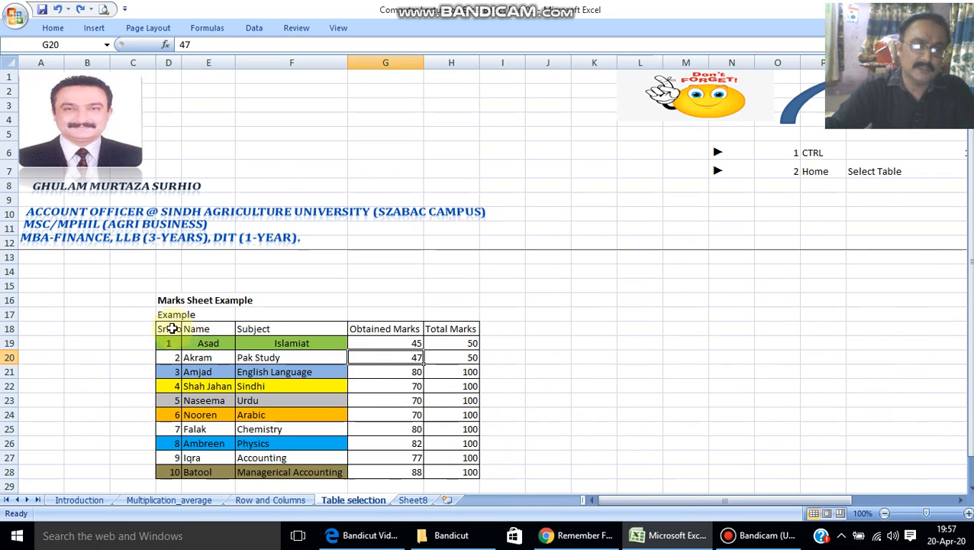
Step: Set the font size of the Marks Sheet Example header row, cells D18 to H18, to 14
drag(169, 328, 446, 325)
click(51, 28)
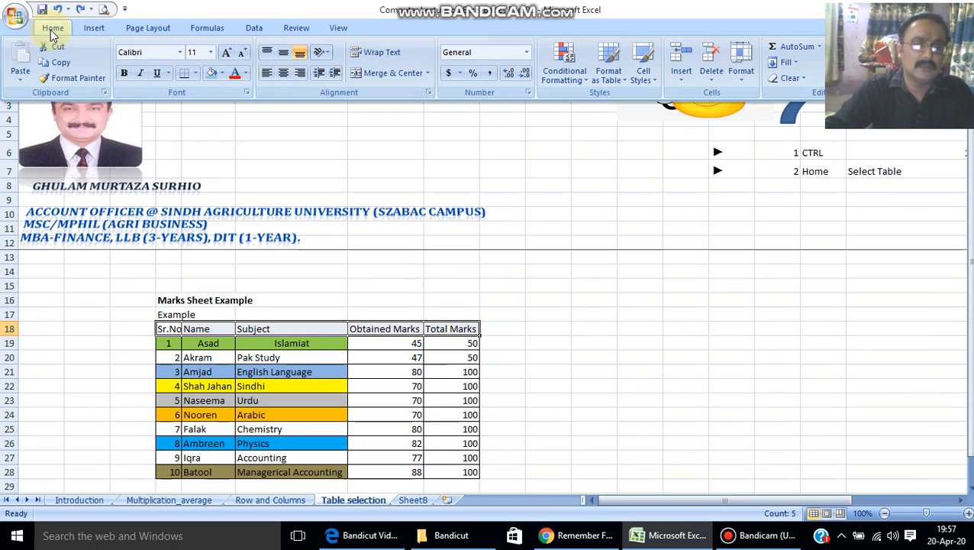
click(242, 58)
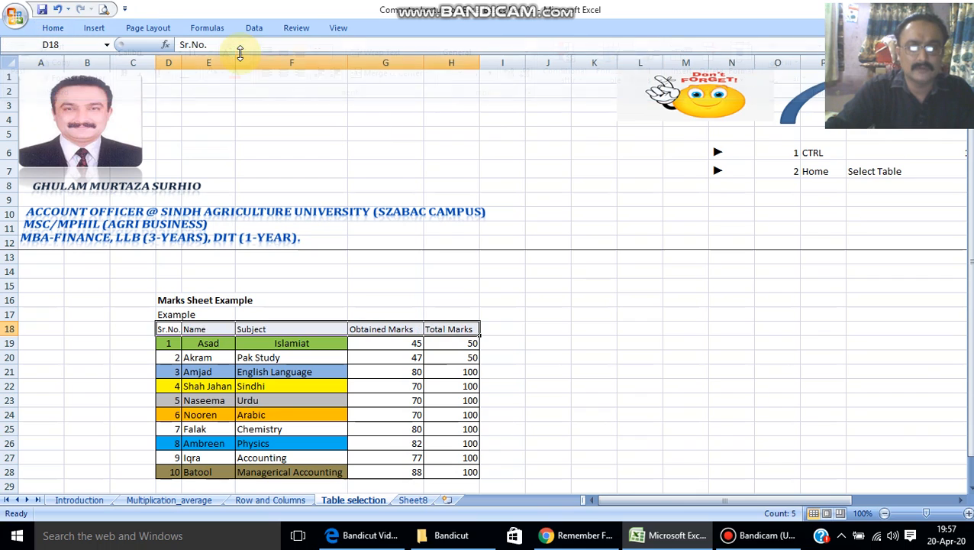
click(48, 29)
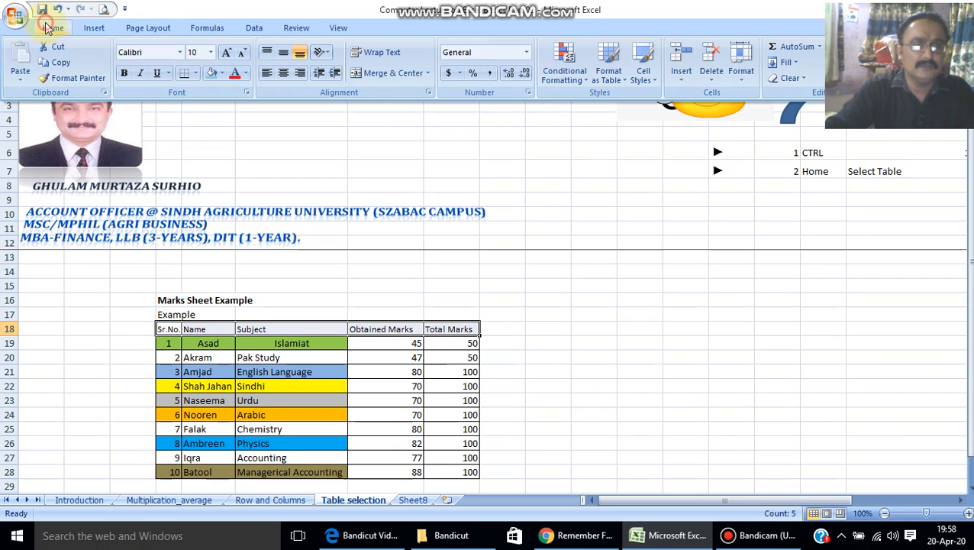
click(211, 52)
click(197, 118)
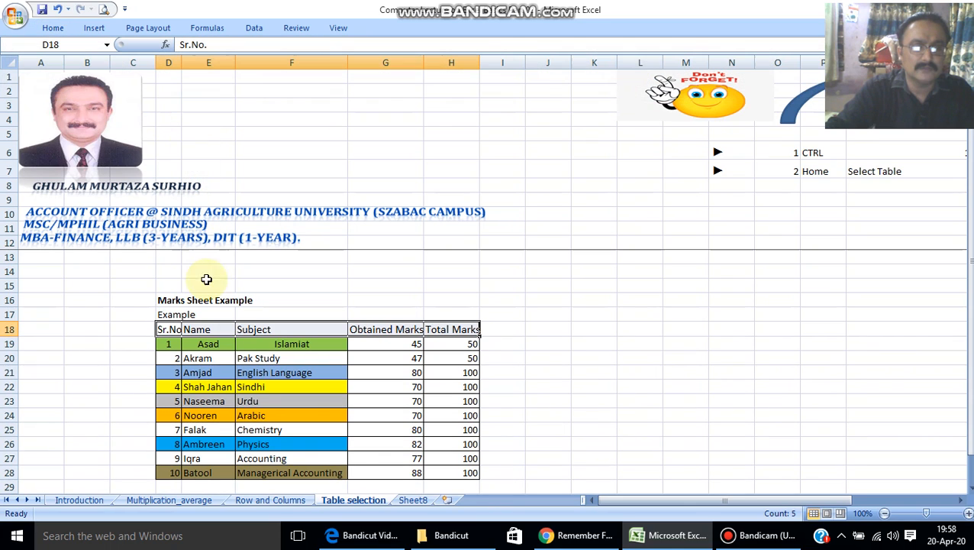
click(64, 28)
click(211, 53)
click(195, 130)
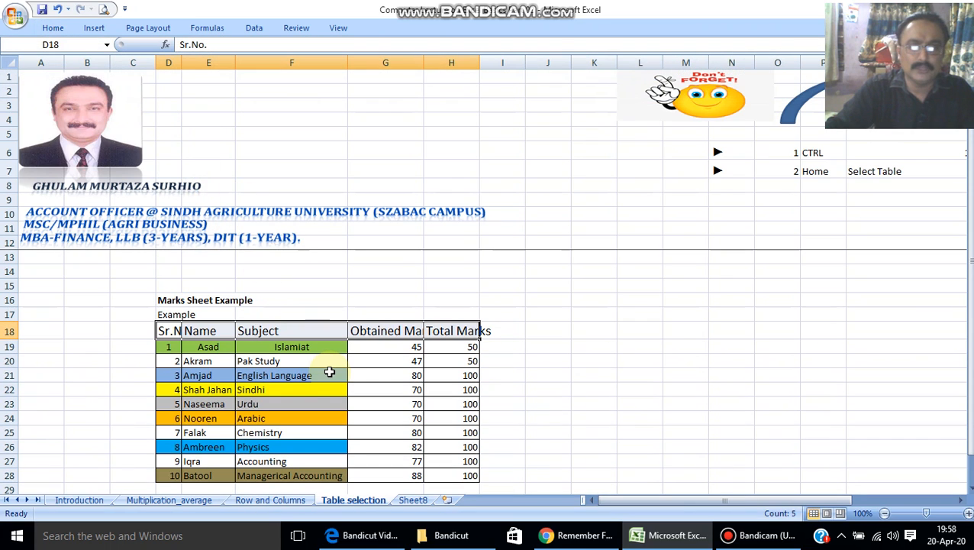
click(369, 369)
Step: Fill the Marks Sheet Example header row, cells D18 to H18, with light blue
drag(174, 330, 447, 327)
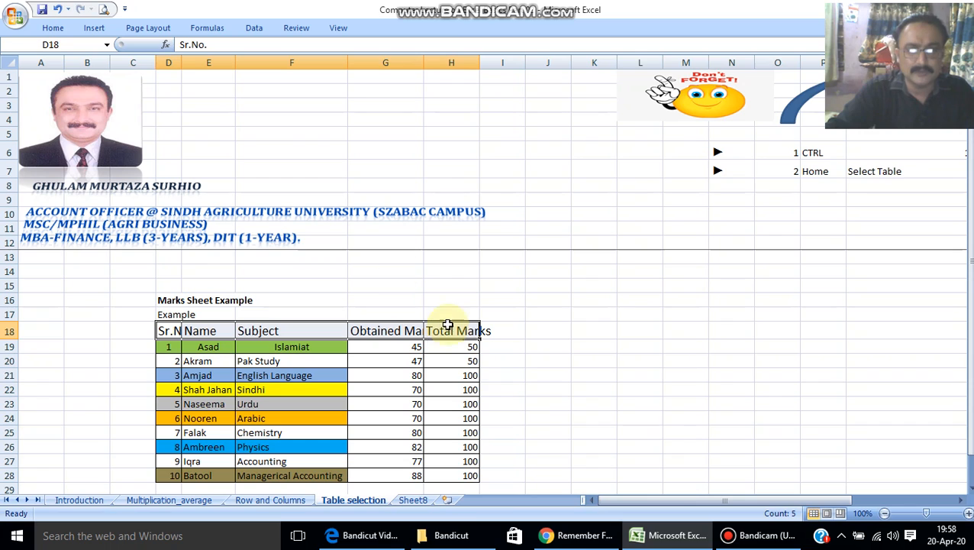
click(52, 27)
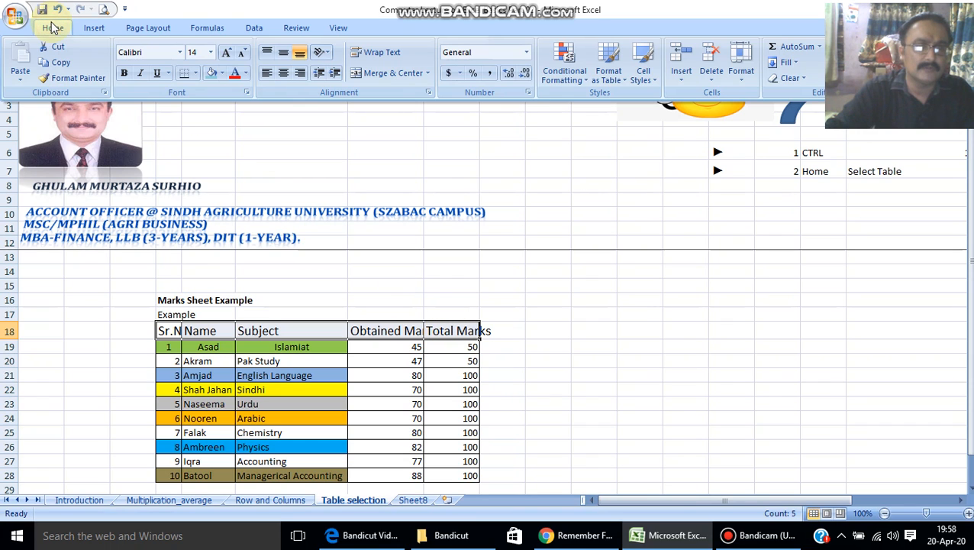
click(209, 78)
click(279, 375)
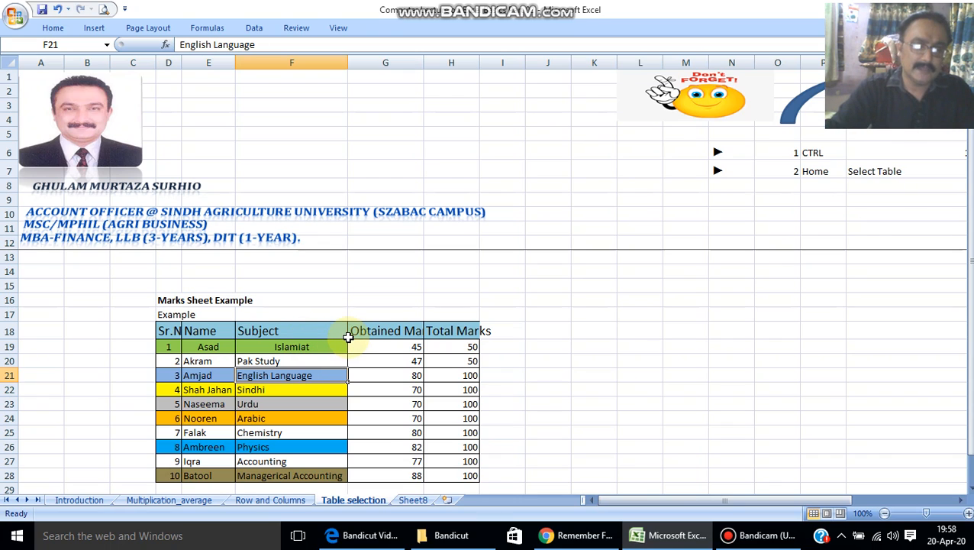
Step: Remove all borders from the whole Marks Sheet Example table, cells D18 to H28
click(168, 332)
key(shift+Right)
key(shift+Right)
key(shift+Right)
key(shift+Right)
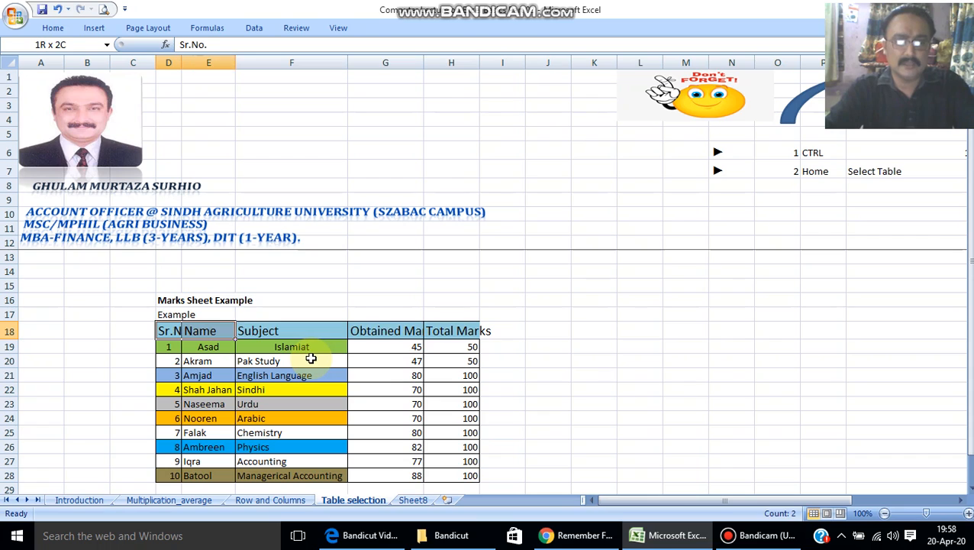
key(ctrl+shift+Down)
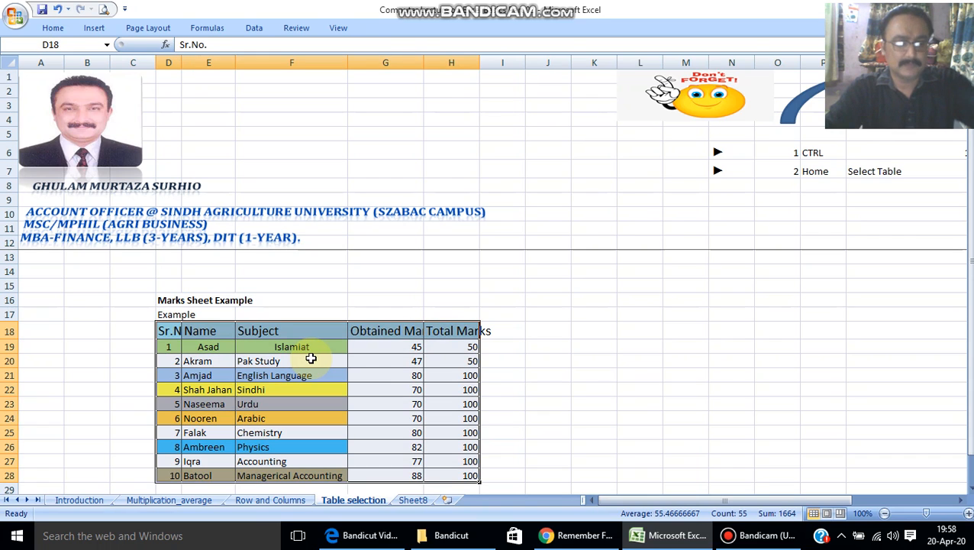
click(55, 29)
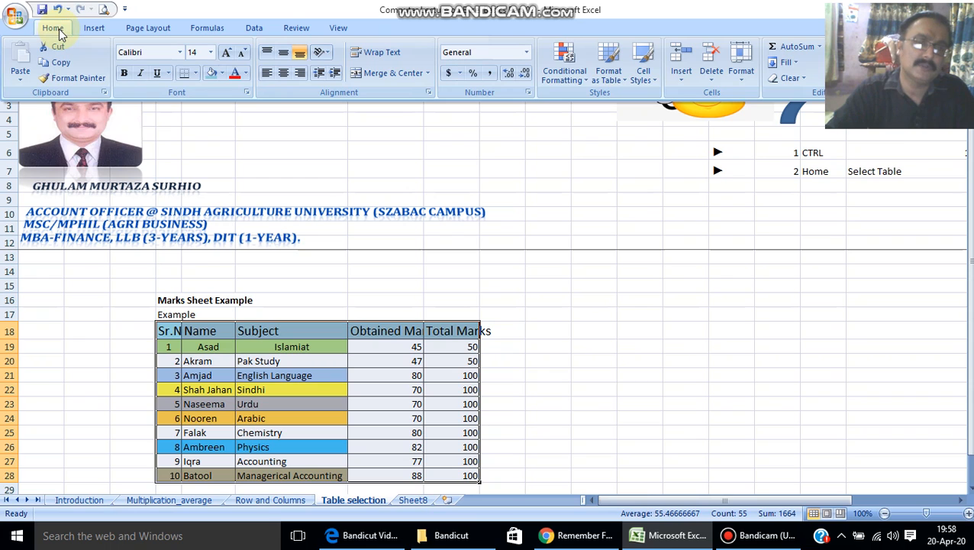
click(195, 73)
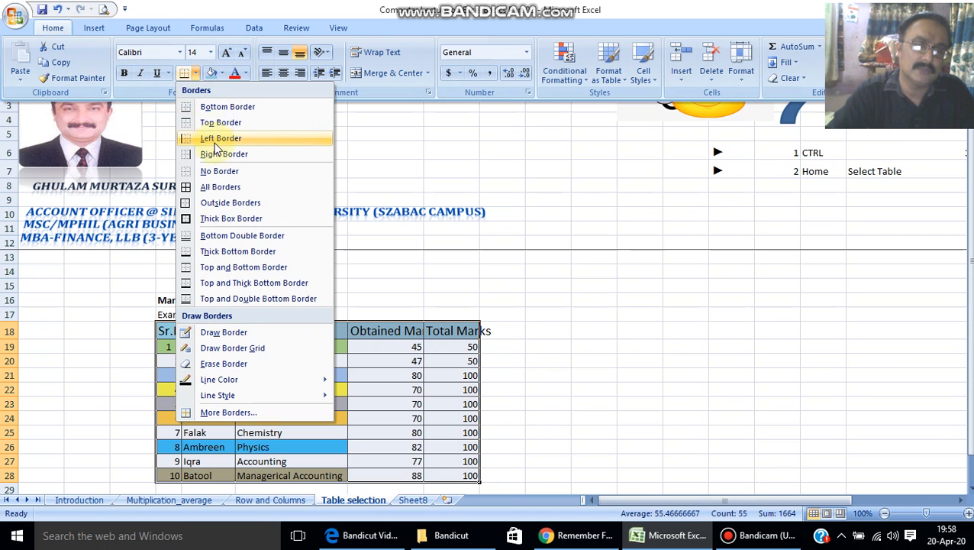
click(220, 169)
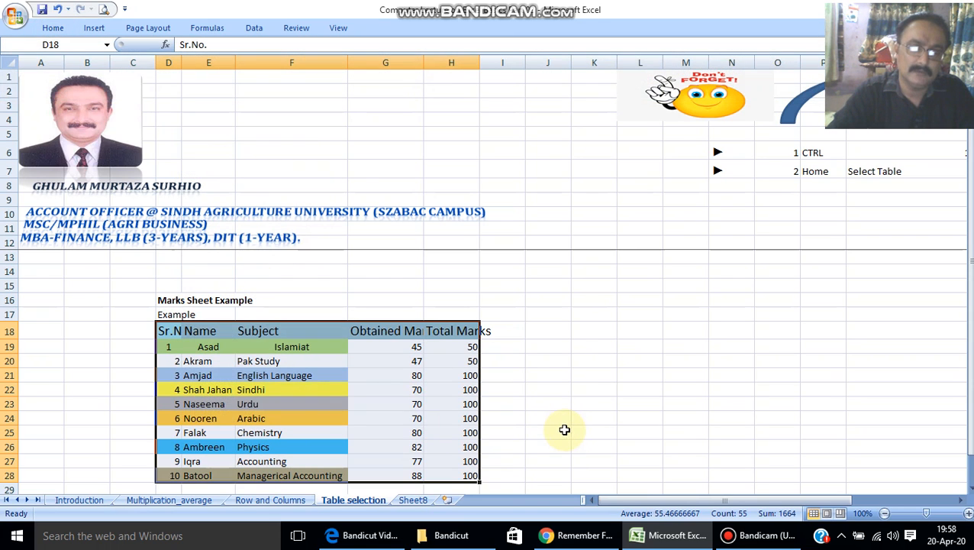
click(634, 458)
Step: Apply All Borders to the whole Marks Sheet Example table, cells D18 to H28
drag(164, 329, 459, 470)
click(53, 28)
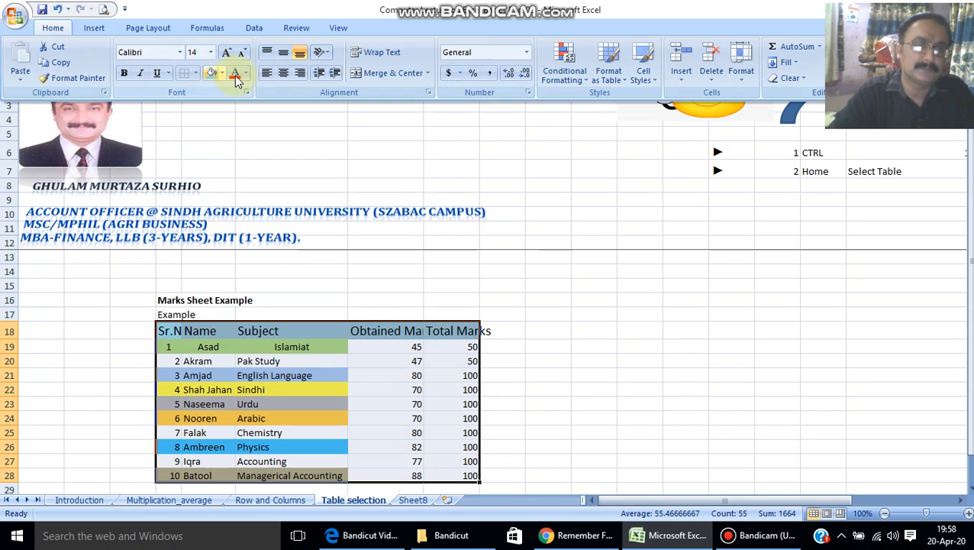
click(196, 73)
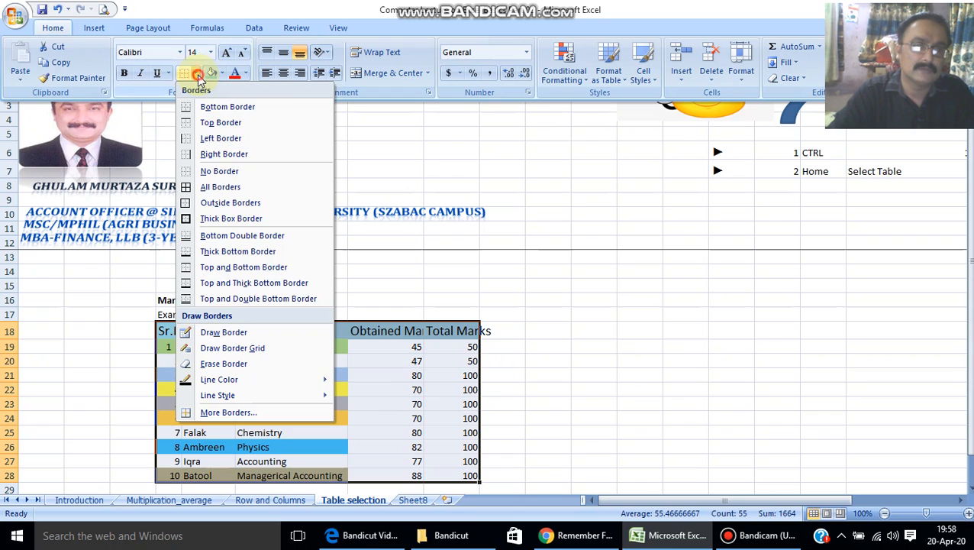
click(213, 189)
click(502, 316)
click(458, 432)
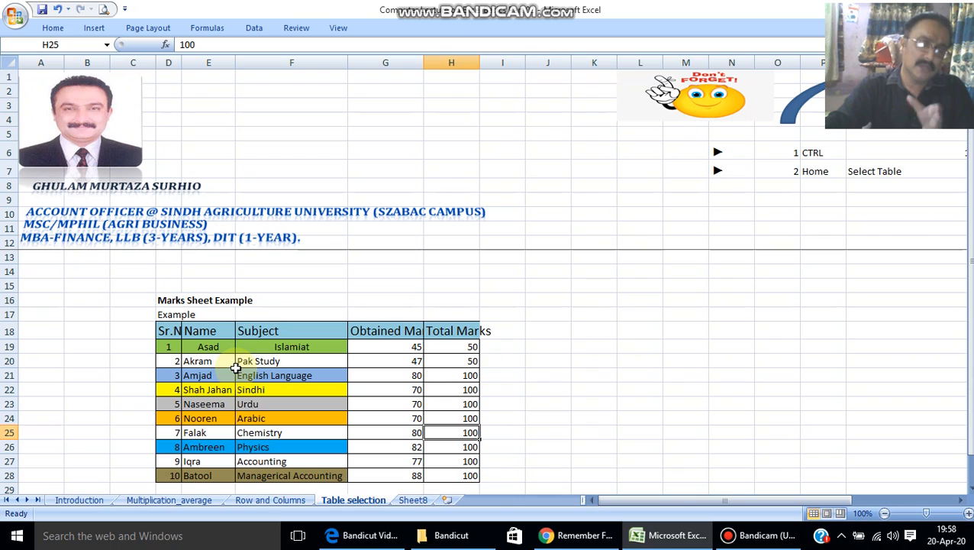
click(330, 388)
drag(174, 329, 442, 349)
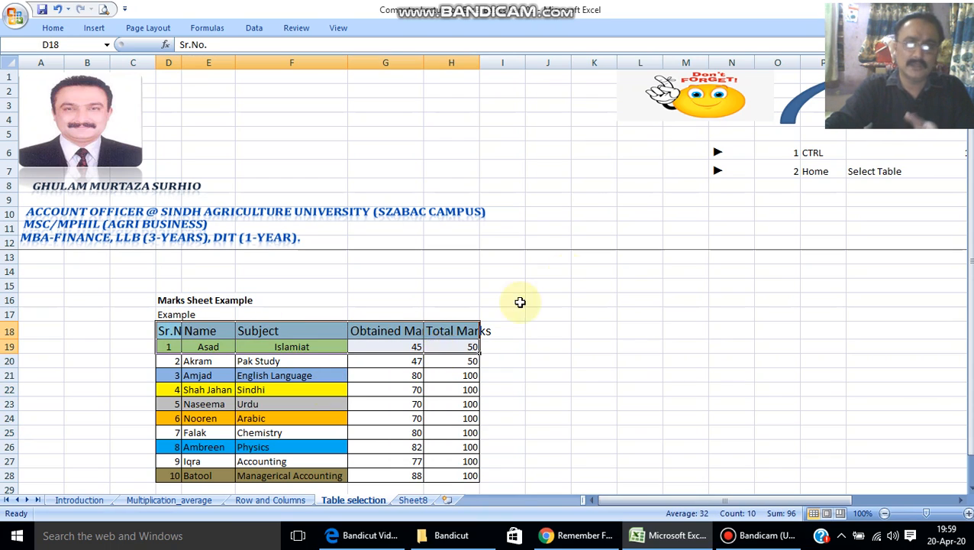
Step: Review the Don't Forget notes in rows 6 and 7 about table selection, font colors and cell colors
click(780, 189)
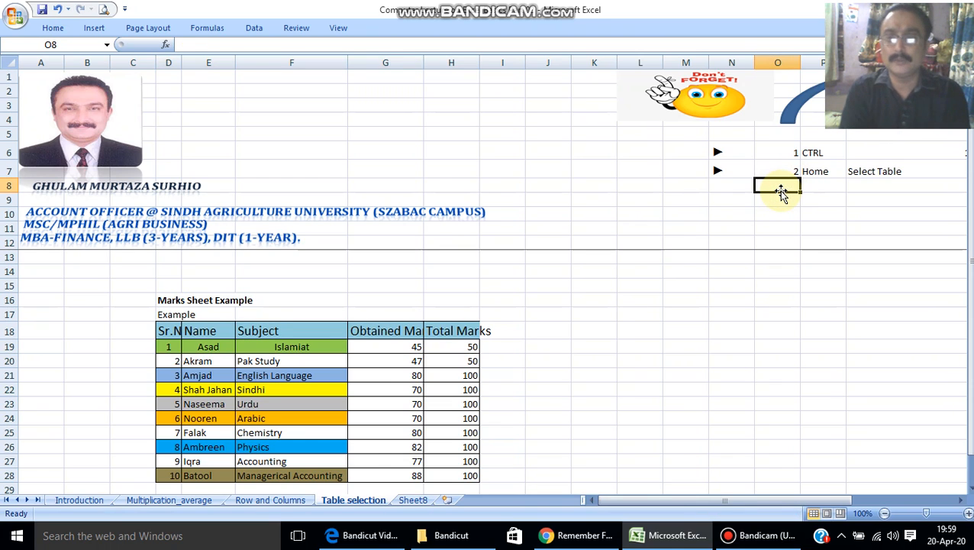
key(Right)
key(Right)
key(Right)
key(Right)
key(Right)
key(Right)
key(Left)
key(Left)
key(Left)
key(Left)
key(Left)
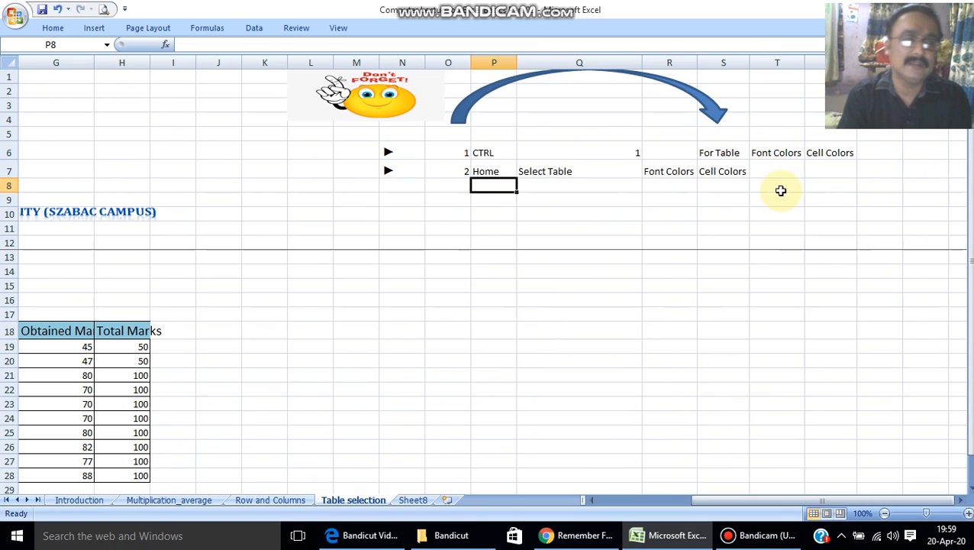
click(55, 29)
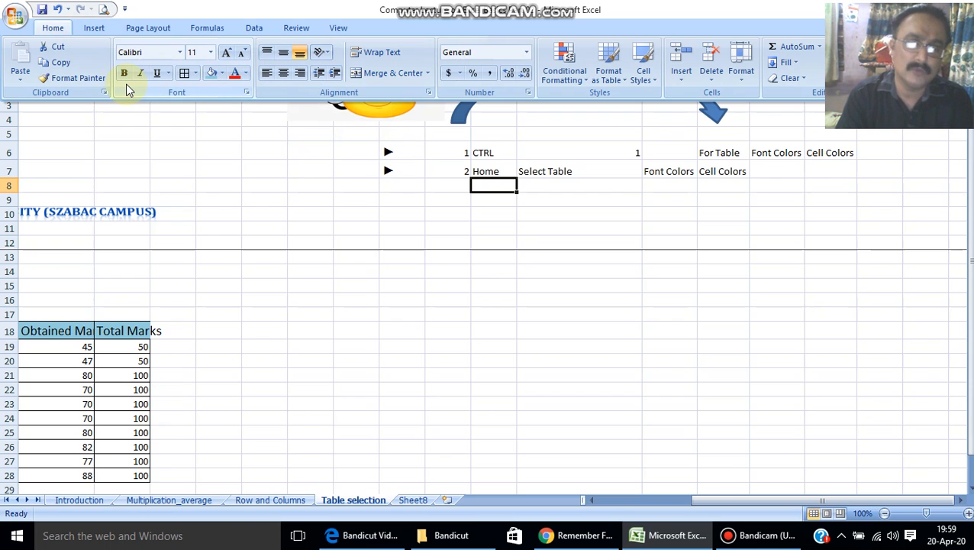
click(507, 155)
click(416, 331)
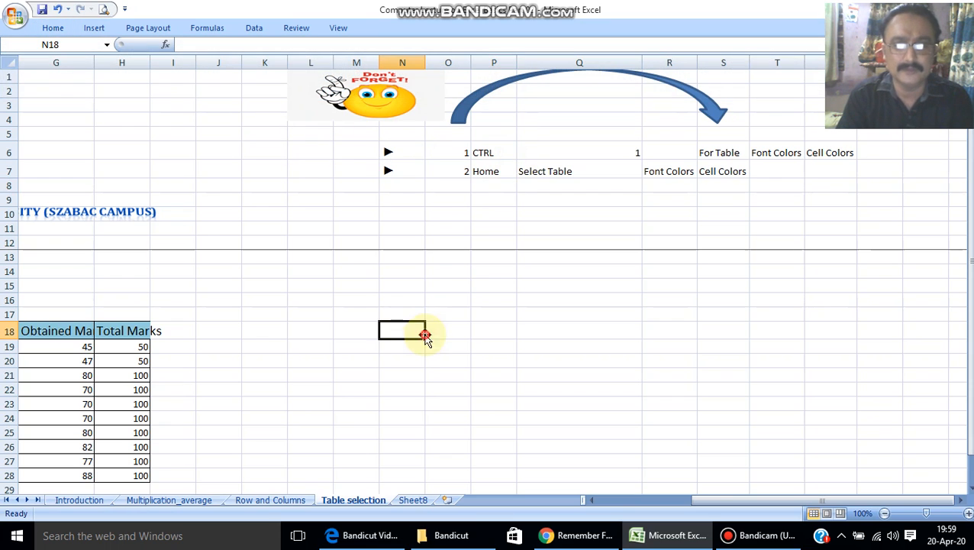
click(761, 535)
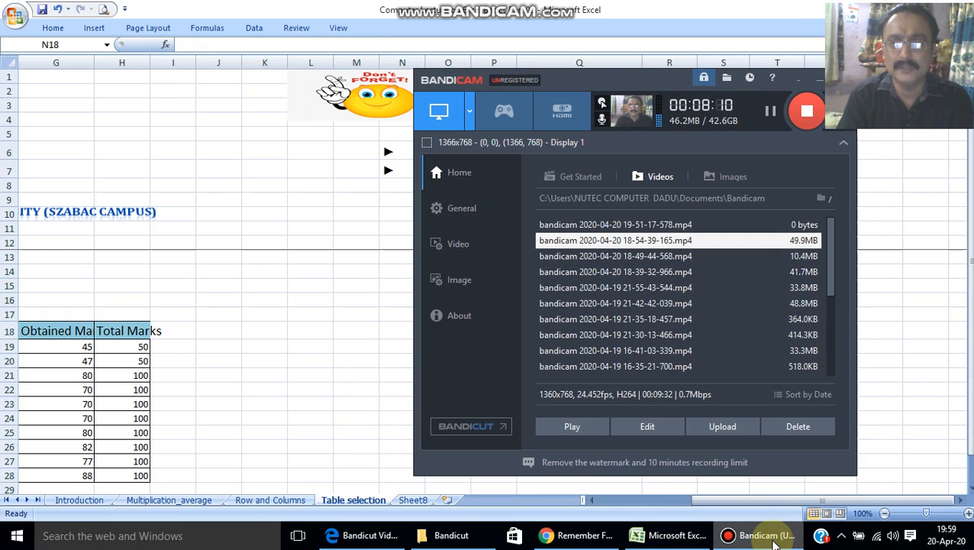
click(770, 537)
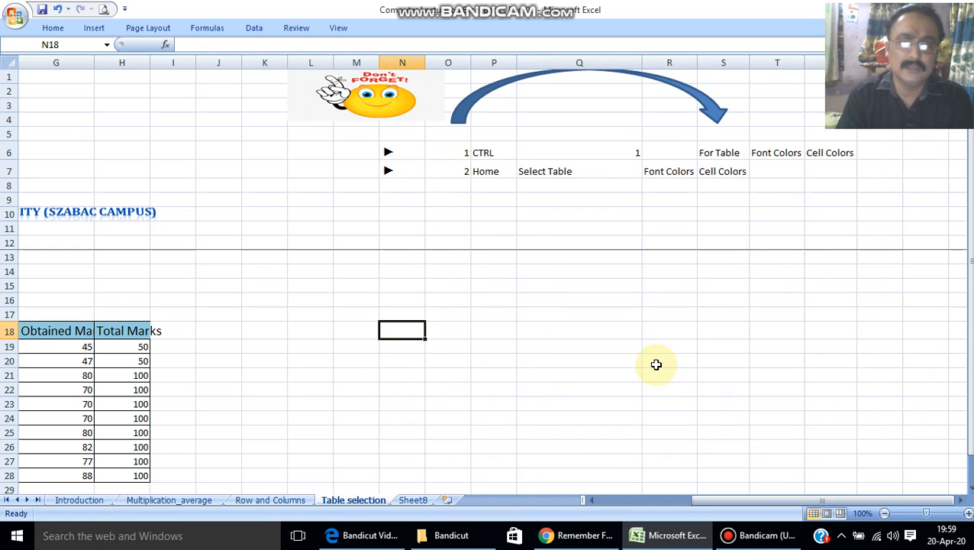
Step: Go back to the Marks Sheet Example table and look over its formatted header and rows
click(109, 346)
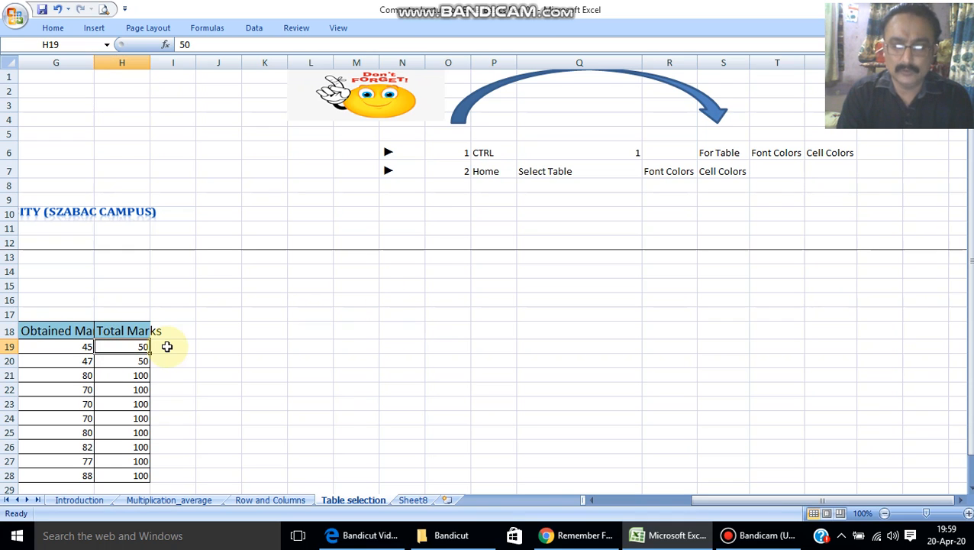
key(Left)
key(Left)
key(Left)
key(Left)
key(Left)
key(Left)
key(Left)
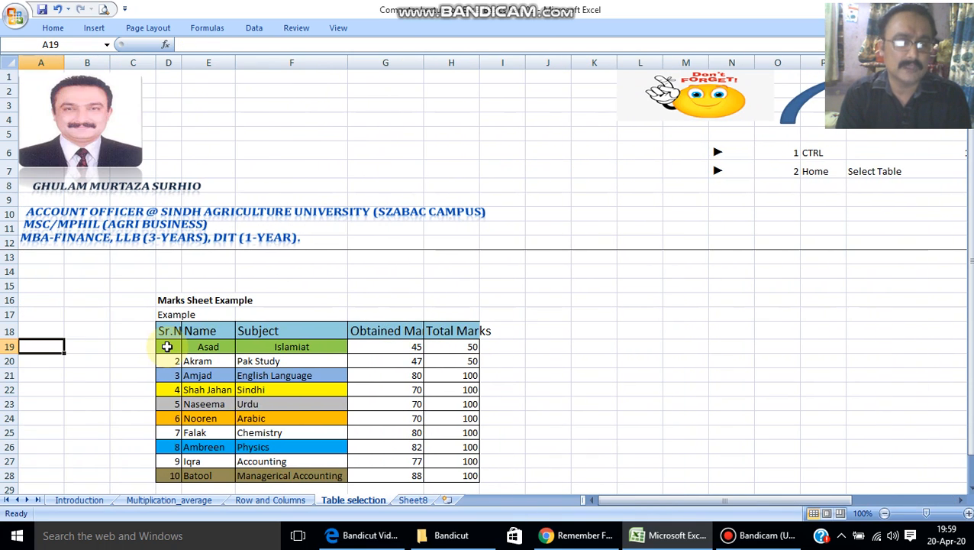
key(Right)
key(Right)
key(Right)
key(Right)
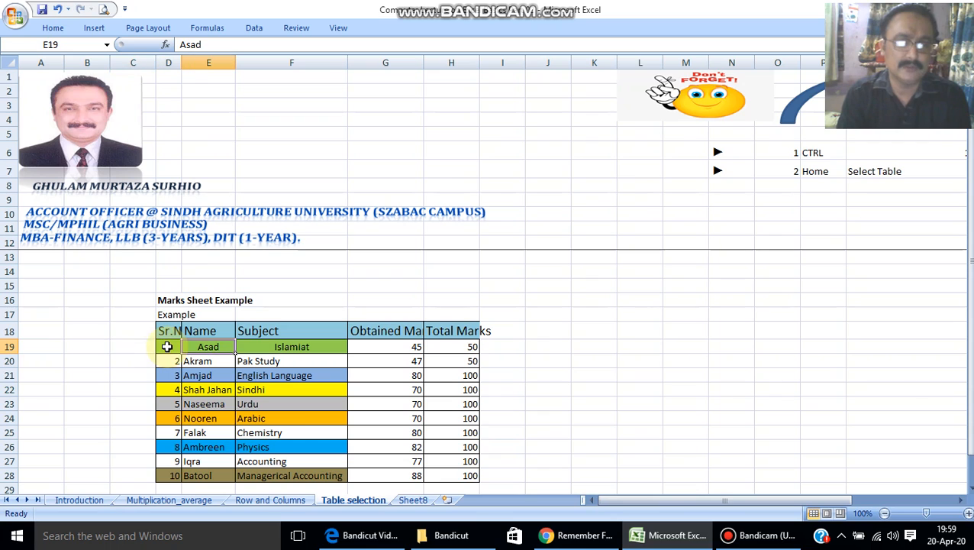
Step: Review the topics on the Introduction sheet and the method notes on the Multiplication_average and Row and Columns sheets
click(79, 499)
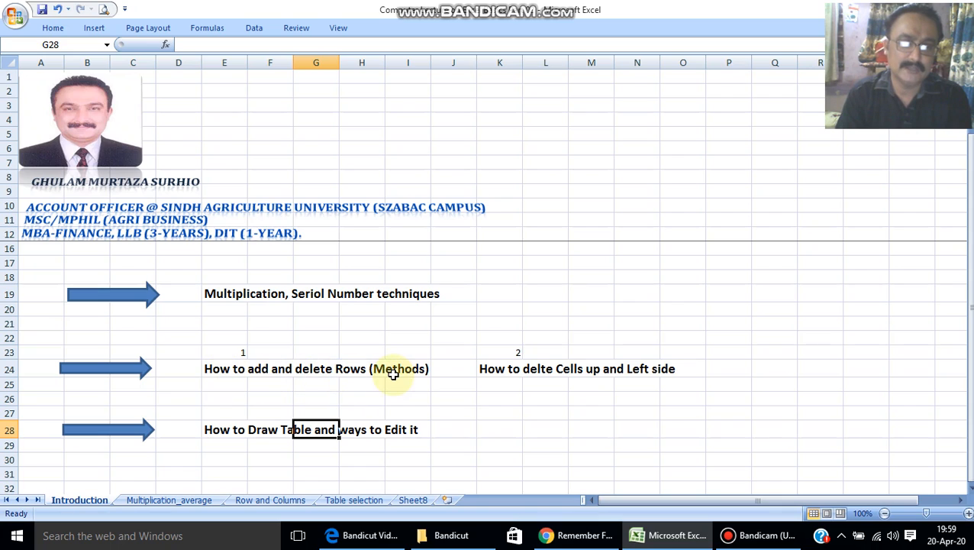
click(276, 460)
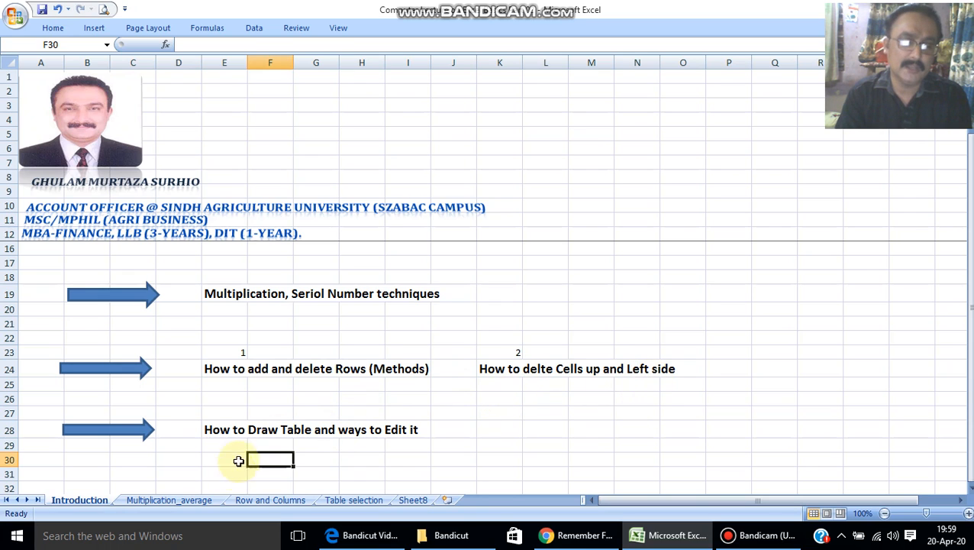
click(157, 500)
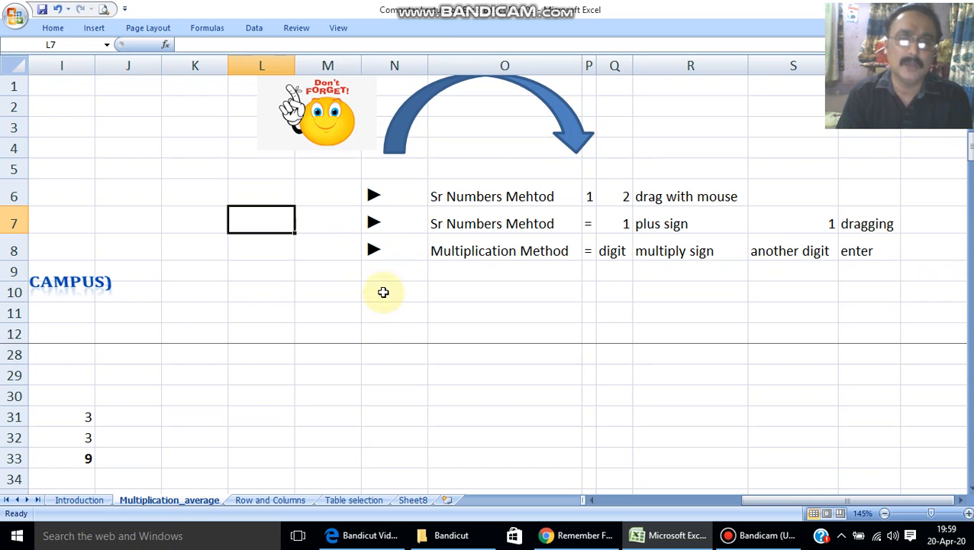
click(263, 500)
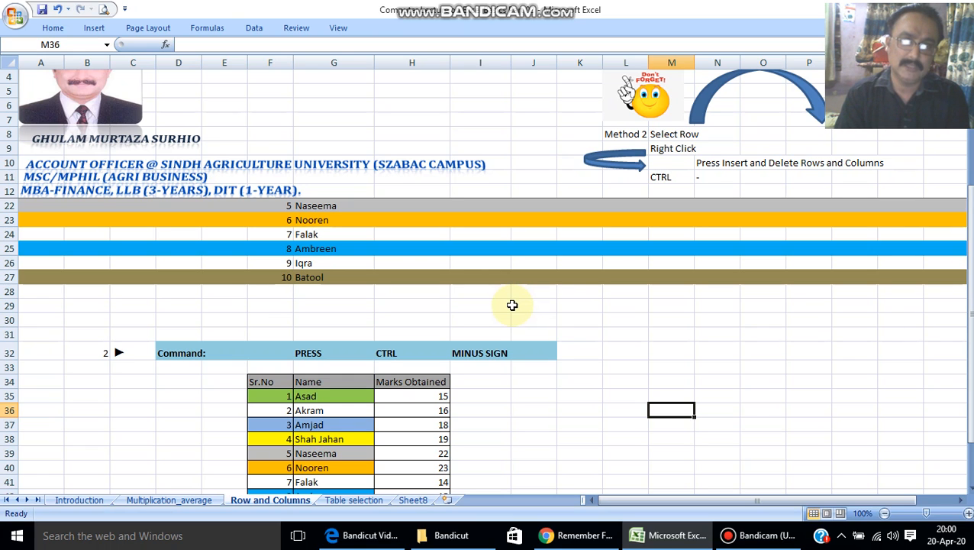
click(758, 536)
click(760, 537)
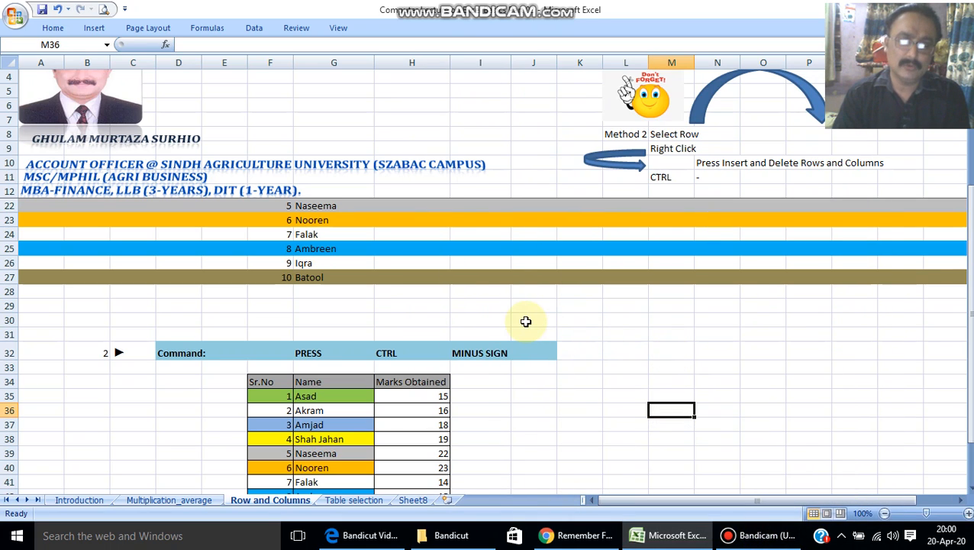
click(337, 410)
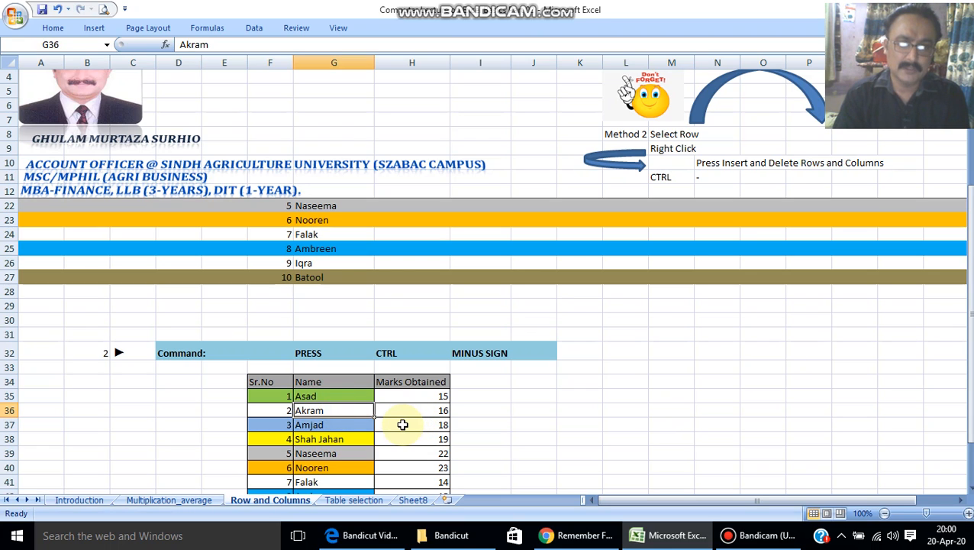